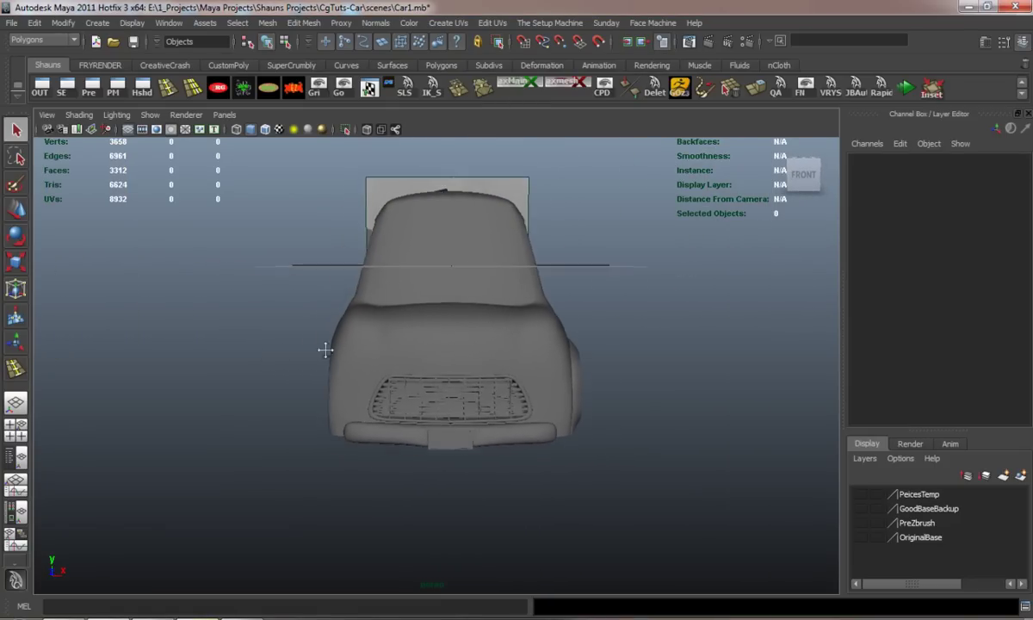
# Duplicate the car body and slide the copy beside the original to Translate X 17.7
pyautogui.click(342, 329)
pyautogui.keyDown('alt'); pyautogui.moveTo(342, 330); pyautogui.dragTo(292, 356); pyautogui.keyUp('alt')
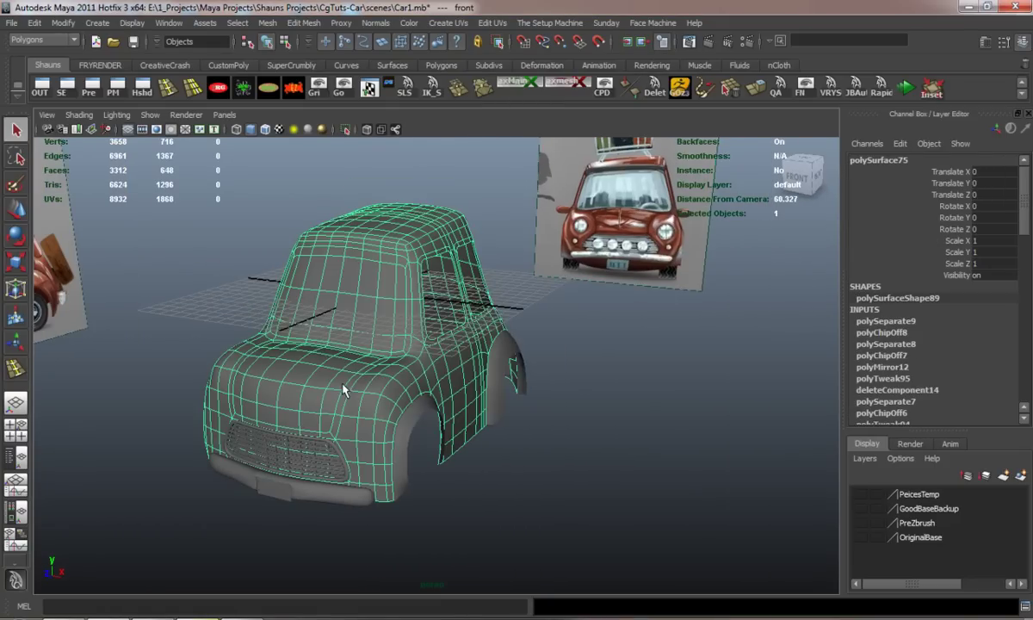
pyautogui.keyDown('alt'); pyautogui.moveTo(341, 389); pyautogui.dragTo(367, 380); pyautogui.keyUp('alt')
pyautogui.press('w')
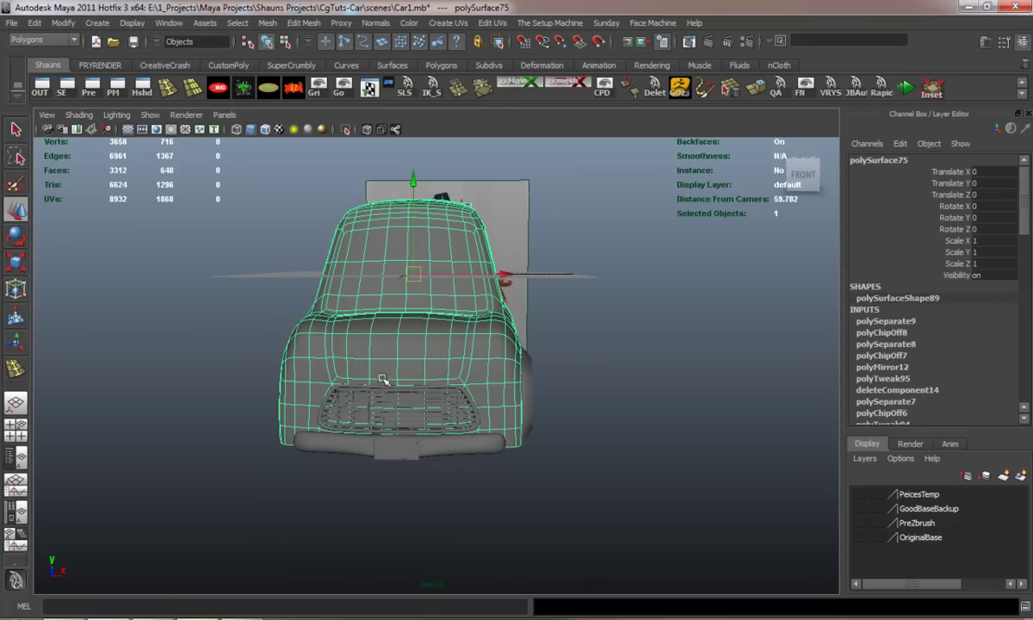
pyautogui.keyDown('shift'); pyautogui.moveTo(443, 349); pyautogui.dragTo(516, 295, button='right'); pyautogui.keyUp('shift')
pyautogui.moveTo(504, 272); pyautogui.dragTo(743, 274)
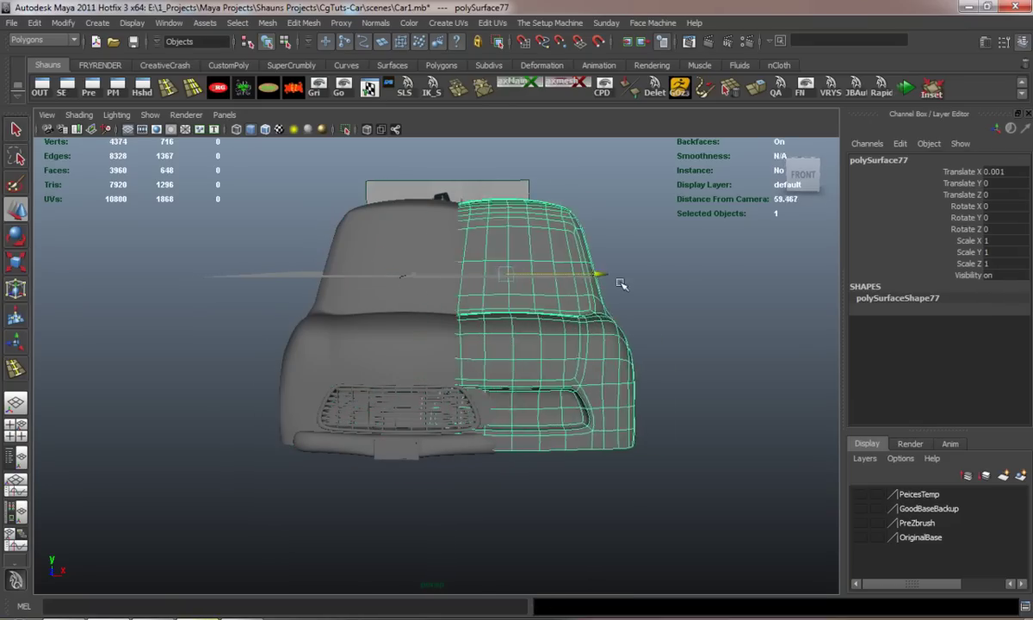
# Rename the copy BackupAt50_ and create a new display layer for it
pyautogui.doubleClick(896, 161)
pyautogui.write('BackupAt50')
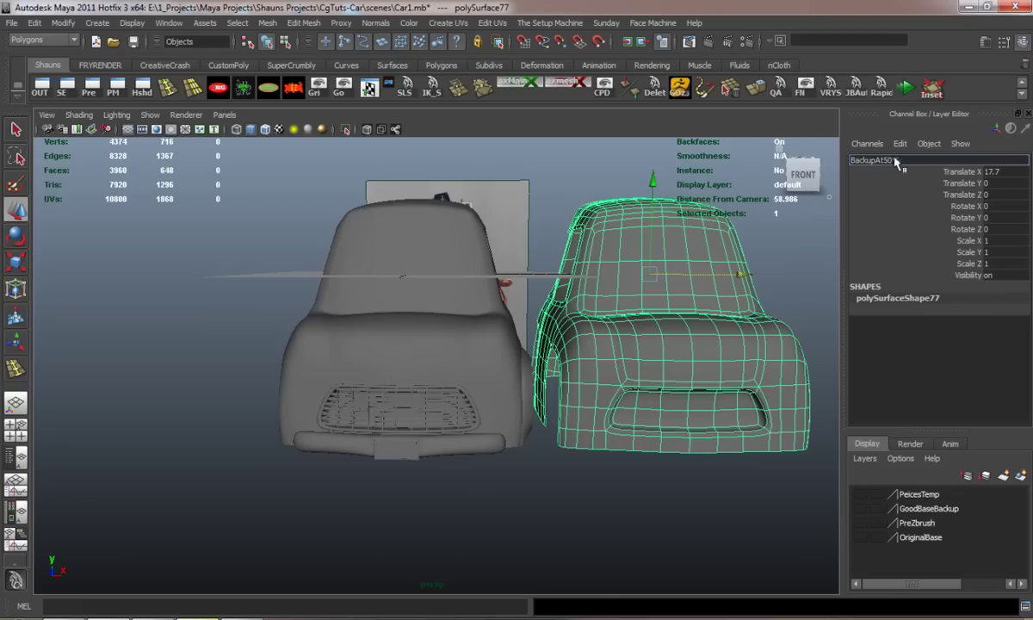
pyautogui.write('_')
pyautogui.press('Return')
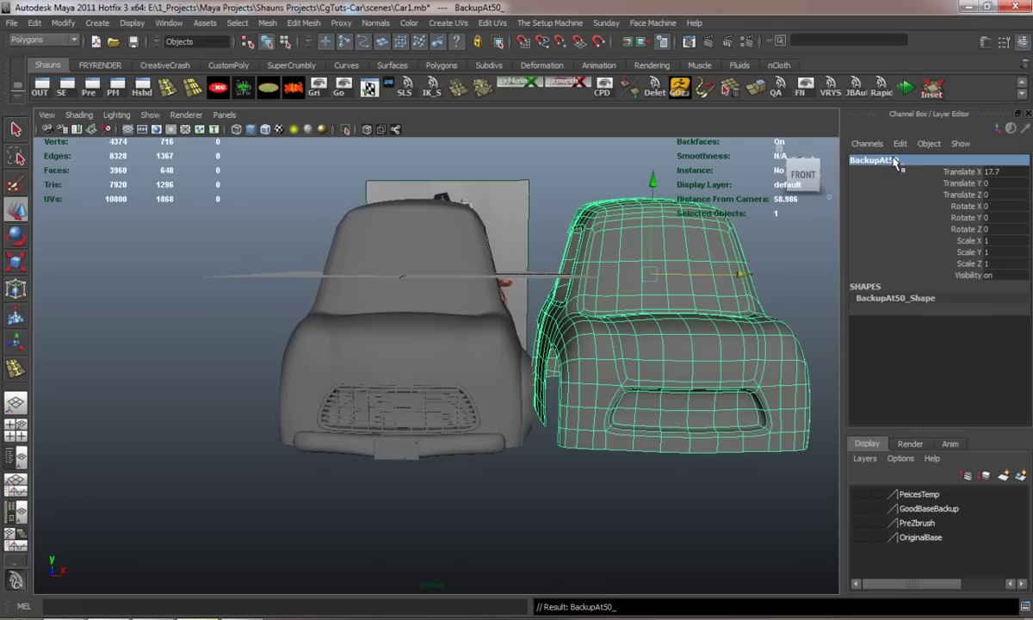
pyautogui.click(1017, 479)
pyautogui.doubleClick(910, 495)
pyautogui.write('BackupsMain')
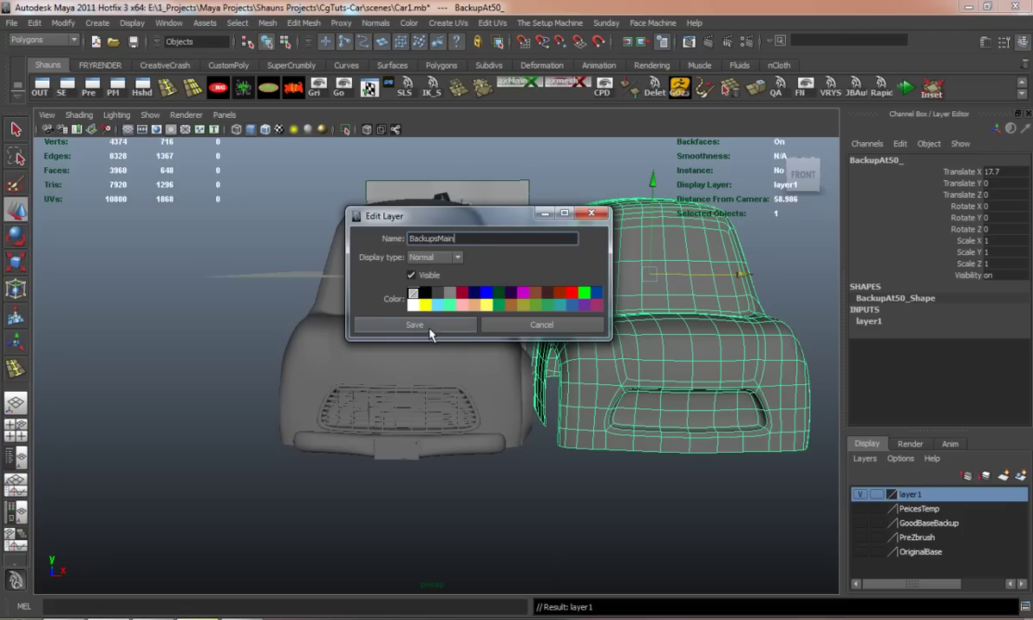
# Save the new layer as BackupsMain and hide it, leaving only the original car visible
pyautogui.click(430, 329)
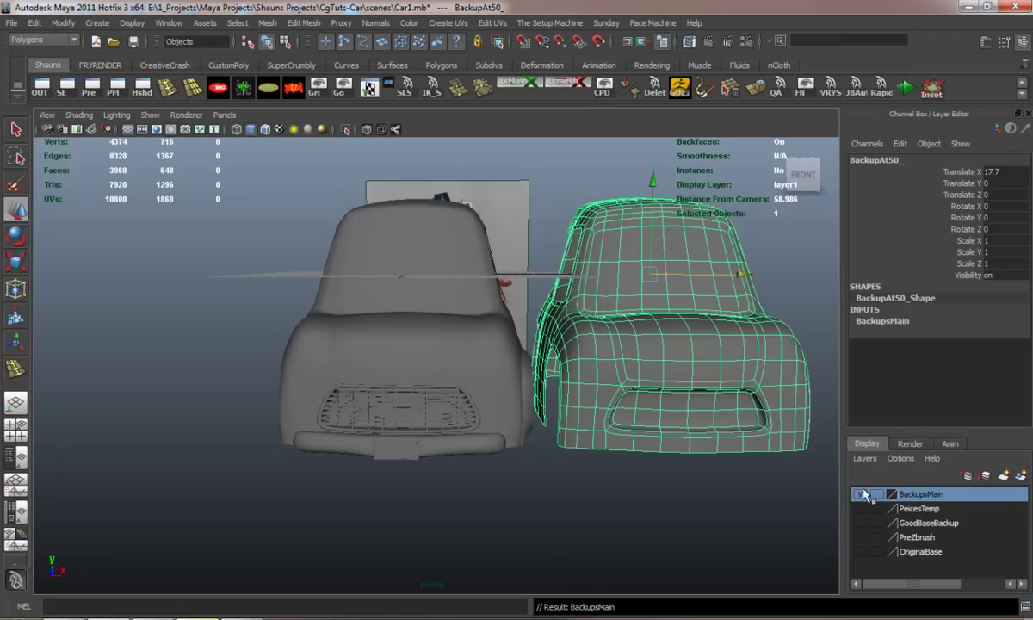
pyautogui.click(859, 494)
pyautogui.moveTo(441, 406)
pyautogui.keyDown('alt'); pyautogui.mouseDown(button='right')
pyautogui.moveTo(618, 399)
pyautogui.moveTo(518, 370)
pyautogui.mouseUp(button='right'); pyautogui.keyUp('alt')
# In cage view, select the faces of one half of the car and delete them
pyautogui.scroll(3, 600, 408)
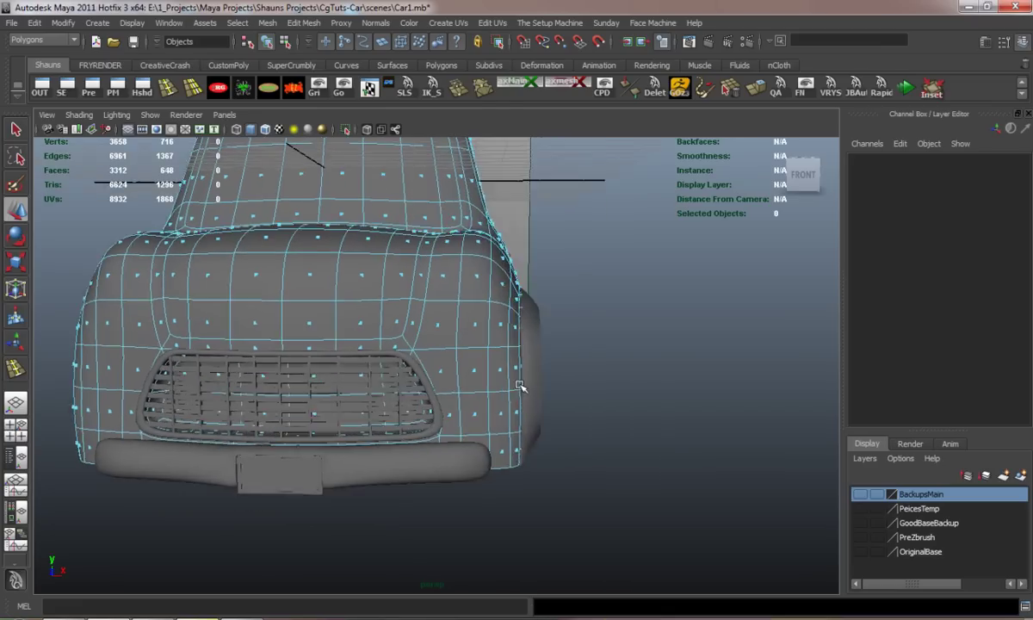
pyautogui.press('1')
pyautogui.scroll(2, 535, 403)
pyautogui.scroll(2, 553, 405)
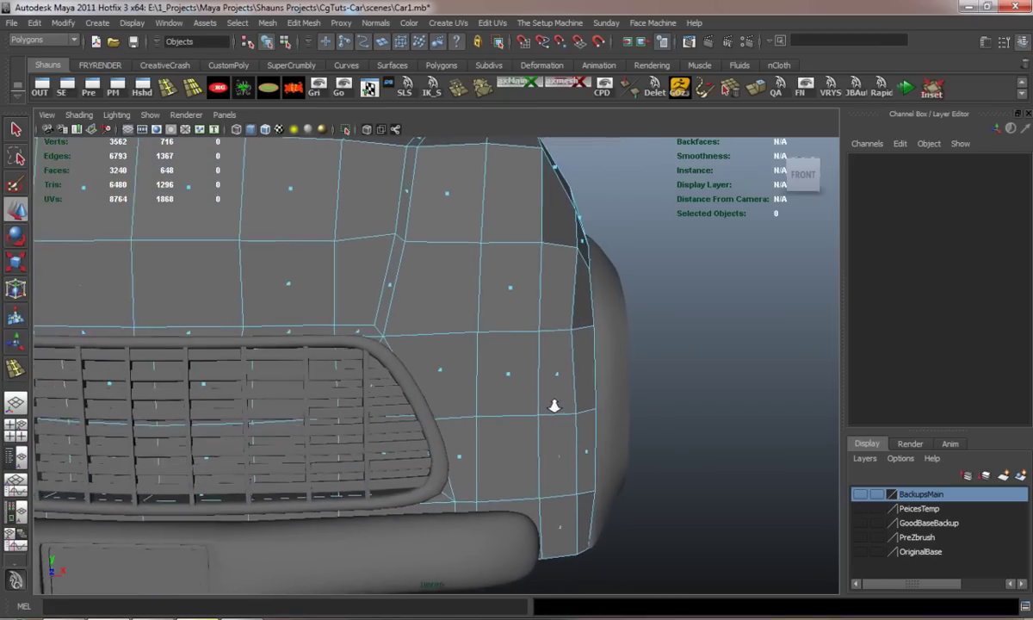
pyautogui.scroll(2, 522, 383)
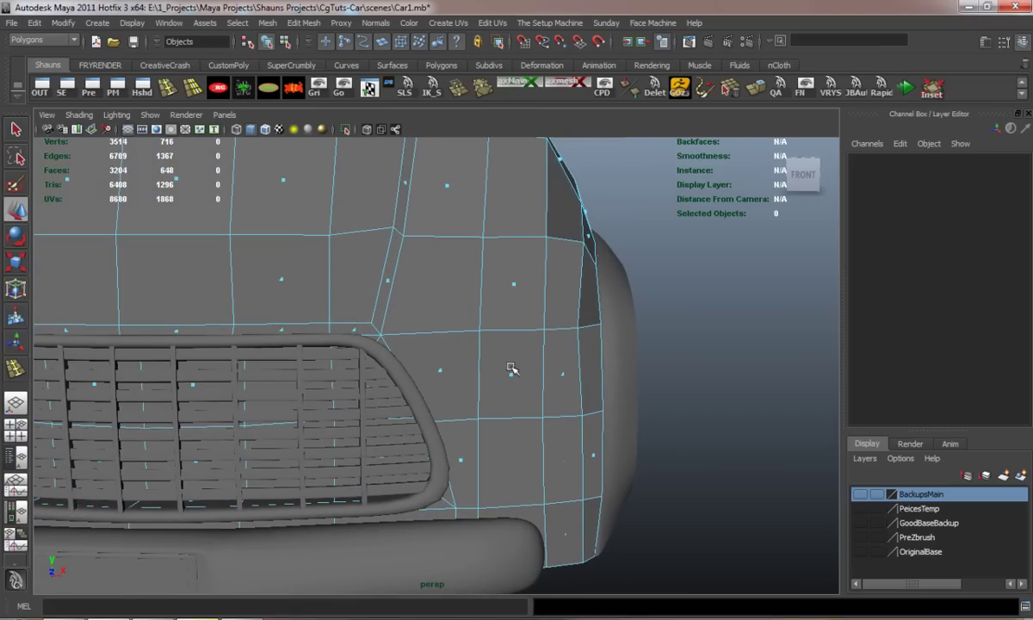
pyautogui.click(511, 375)
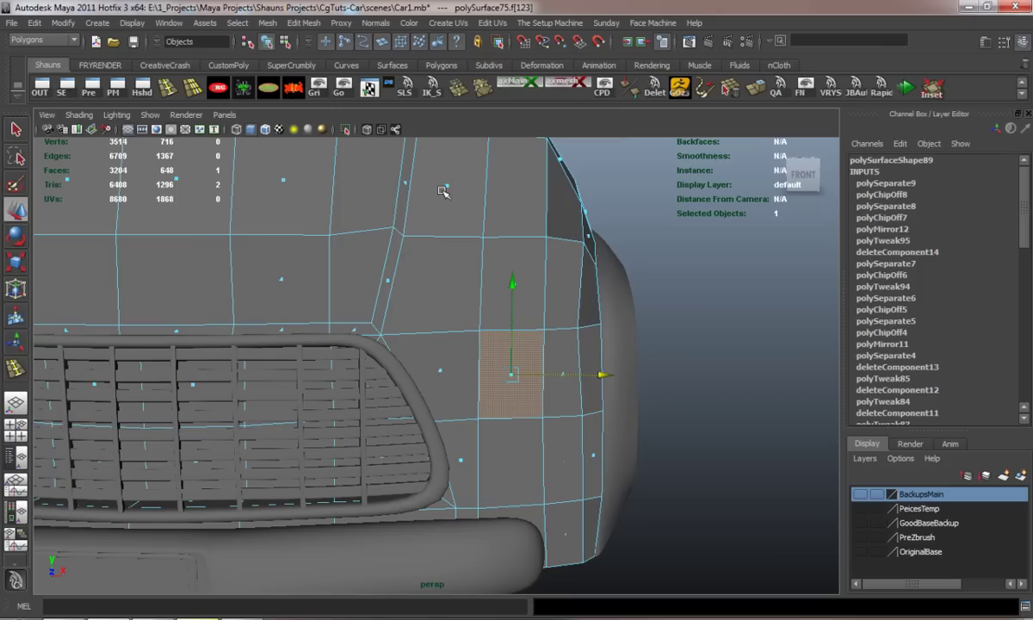
pyautogui.scroll(-5, 438, 226)
pyautogui.scroll(-2, 437, 227)
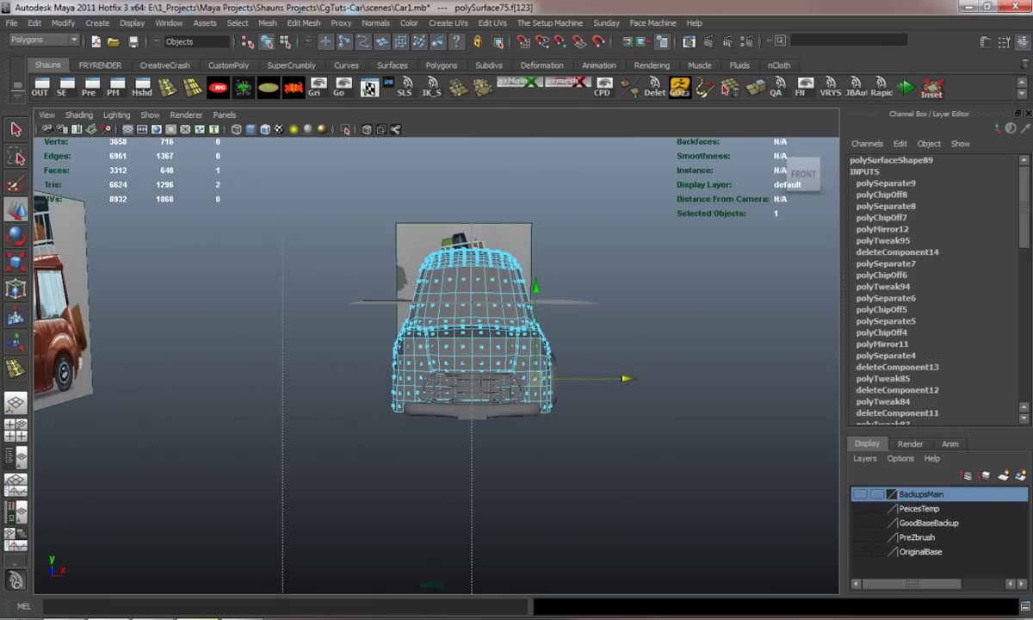
pyautogui.moveTo(470, 590); pyautogui.dragTo(470, 548)
pyautogui.scroll(3, 456, 516)
pyautogui.moveTo(445, 491)
pyautogui.keyDown('alt'); pyautogui.mouseDown()
pyautogui.moveTo(71, 533)
pyautogui.moveTo(93, 529)
pyautogui.mouseUp(); pyautogui.keyUp('alt')
pyautogui.press('Delete')
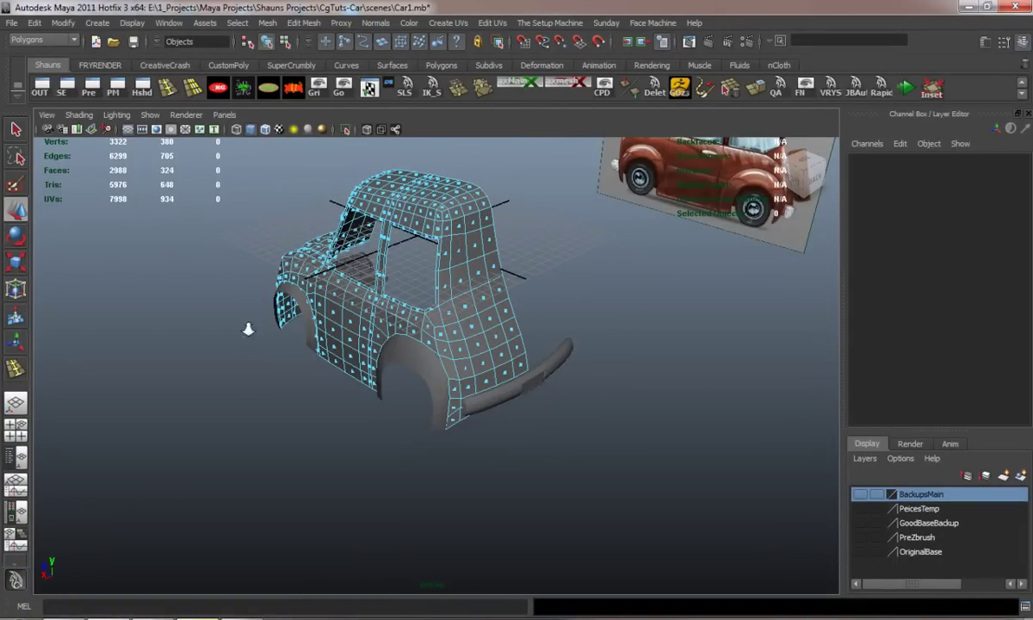
# Extrude the fender face beside the grille and shrink it toward its centre
pyautogui.scroll(5, 247, 327)
pyautogui.moveTo(247, 327)
pyautogui.keyDown('alt'); pyautogui.mouseDown()
pyautogui.moveTo(396, 400)
pyautogui.moveTo(401, 392)
pyautogui.mouseUp(); pyautogui.keyUp('alt')
pyautogui.scroll(4, 401, 392)
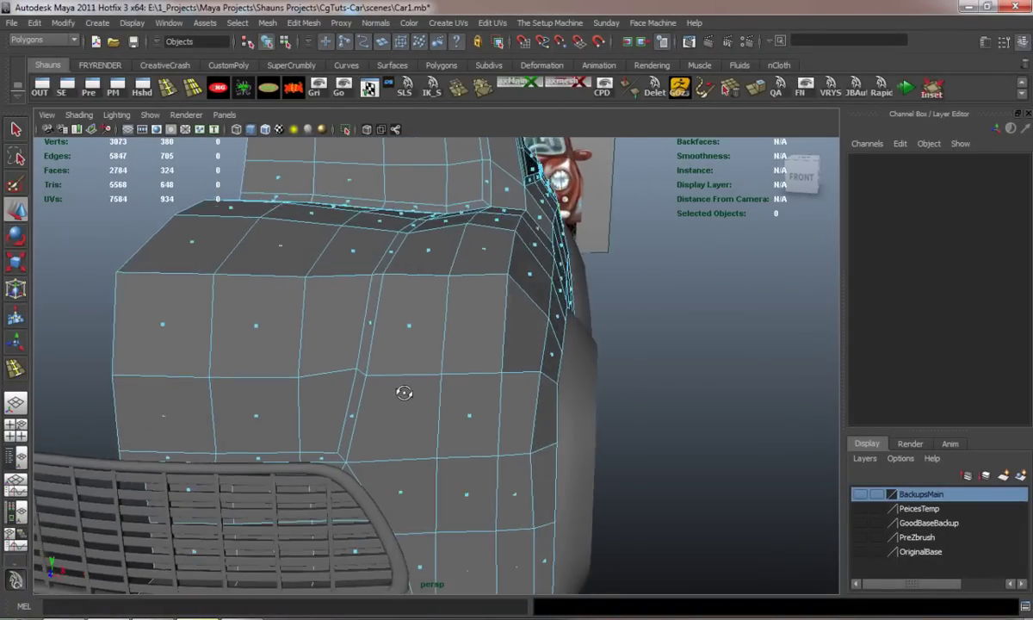
pyautogui.keyDown('alt'); pyautogui.moveTo(438, 371); pyautogui.dragTo(445, 344, button='middle'); pyautogui.keyUp('alt')
pyautogui.keyDown('alt'); pyautogui.moveTo(444, 344); pyautogui.dragTo(419, 362); pyautogui.keyUp('alt')
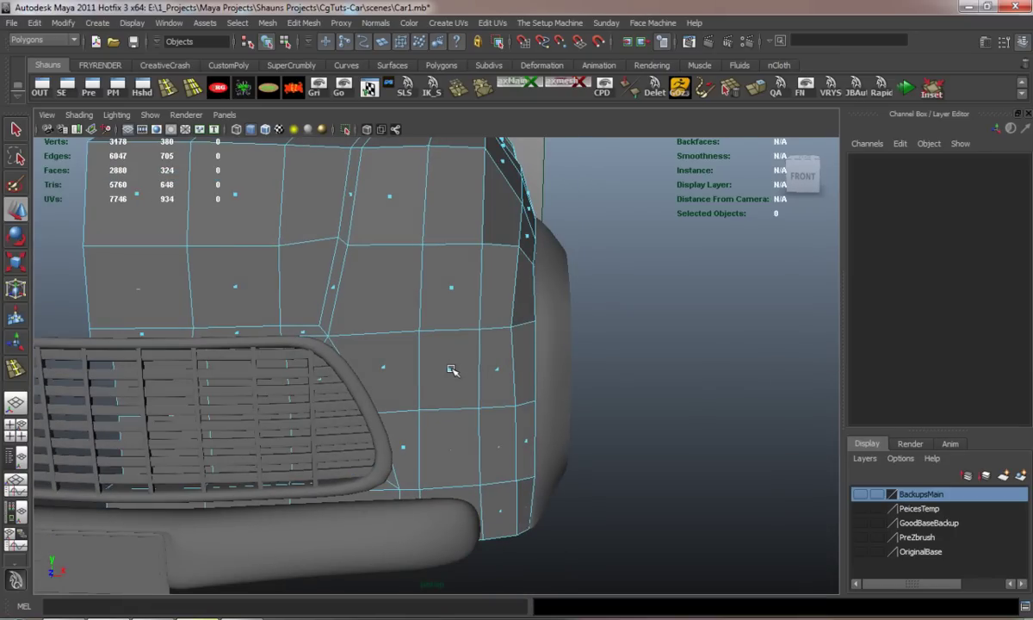
pyautogui.click(452, 370)
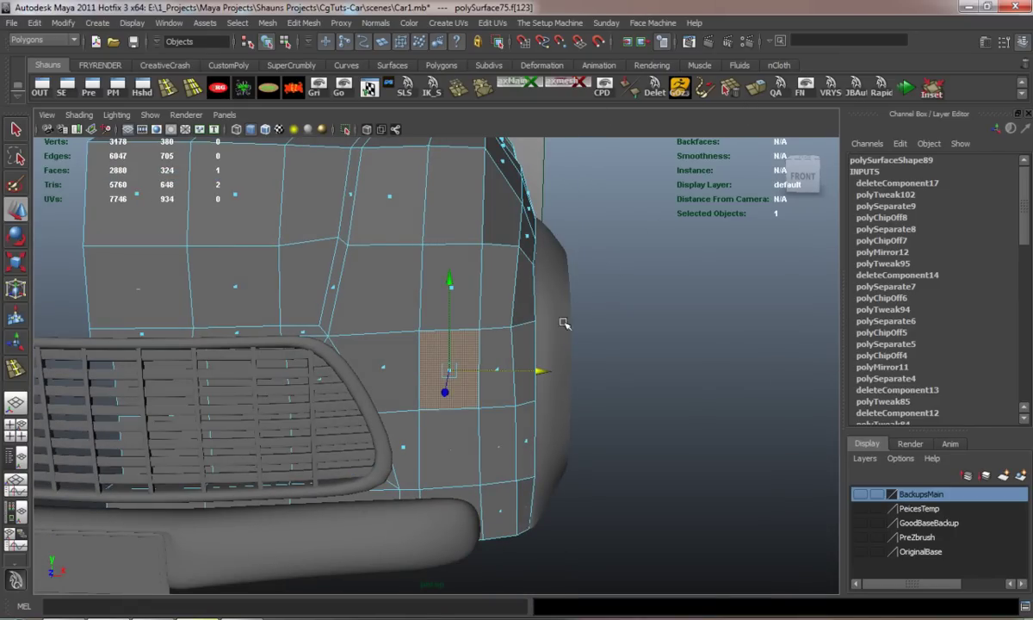
pyautogui.hotkey('ctrl', 'e')
pyautogui.moveTo(473, 397)
pyautogui.mouseDown()
pyautogui.moveTo(441, 368)
pyautogui.moveTo(291, 396)
pyautogui.mouseUp()
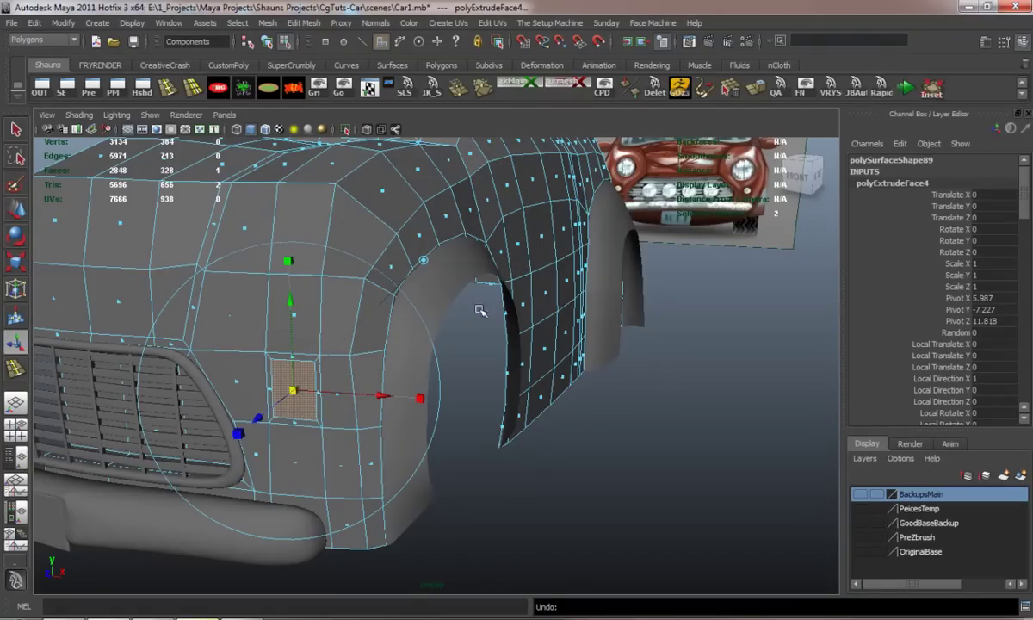
# Try the Inset shelf tool on the fender face, then undo the push and the extrusion
pyautogui.click(930, 86)
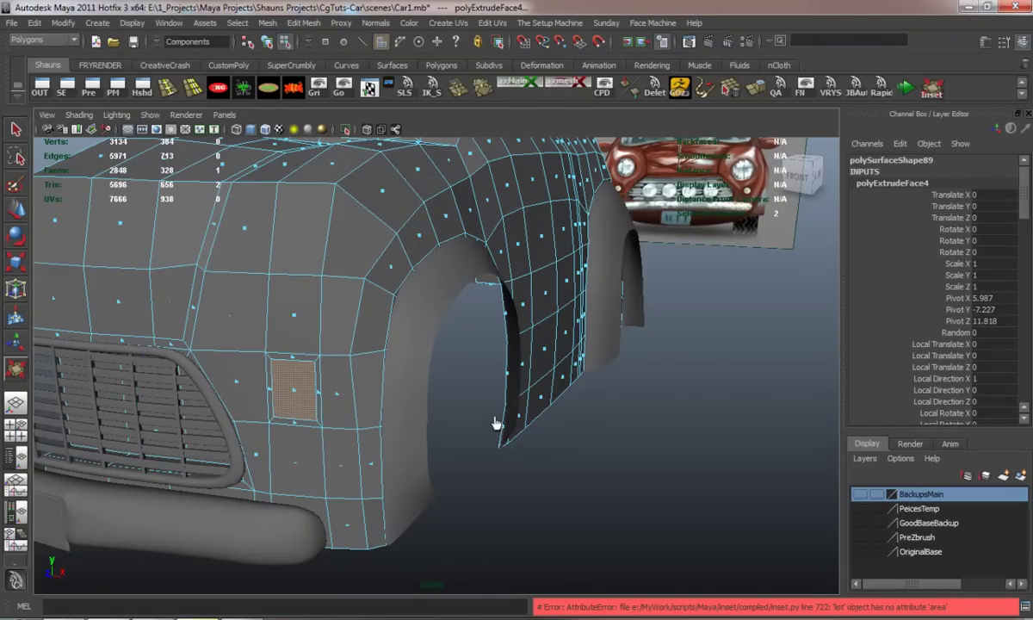
pyautogui.press('w')
pyautogui.press('f')
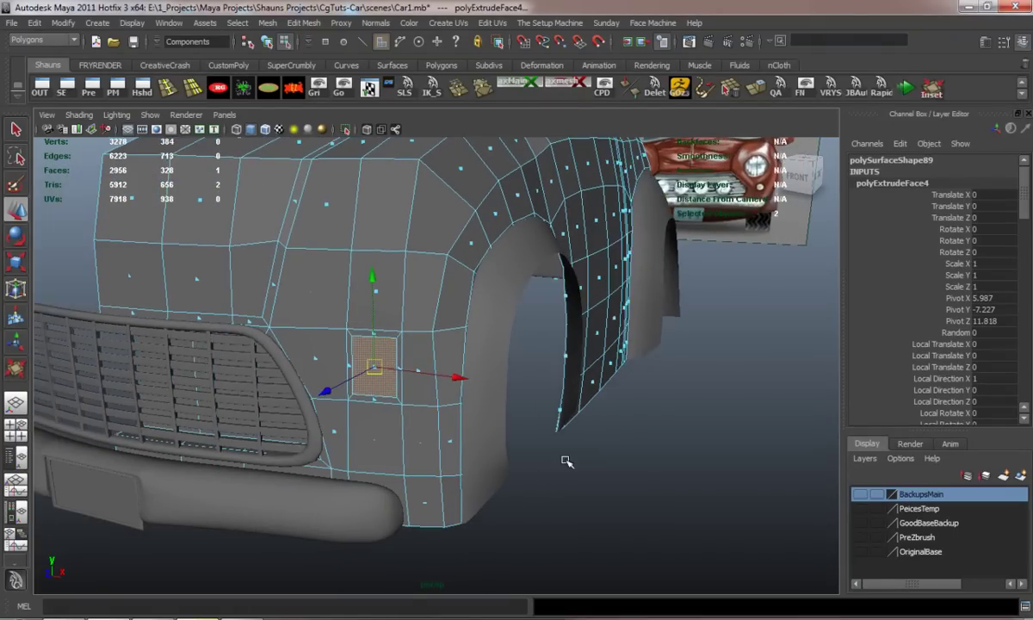
pyautogui.click(874, 84)
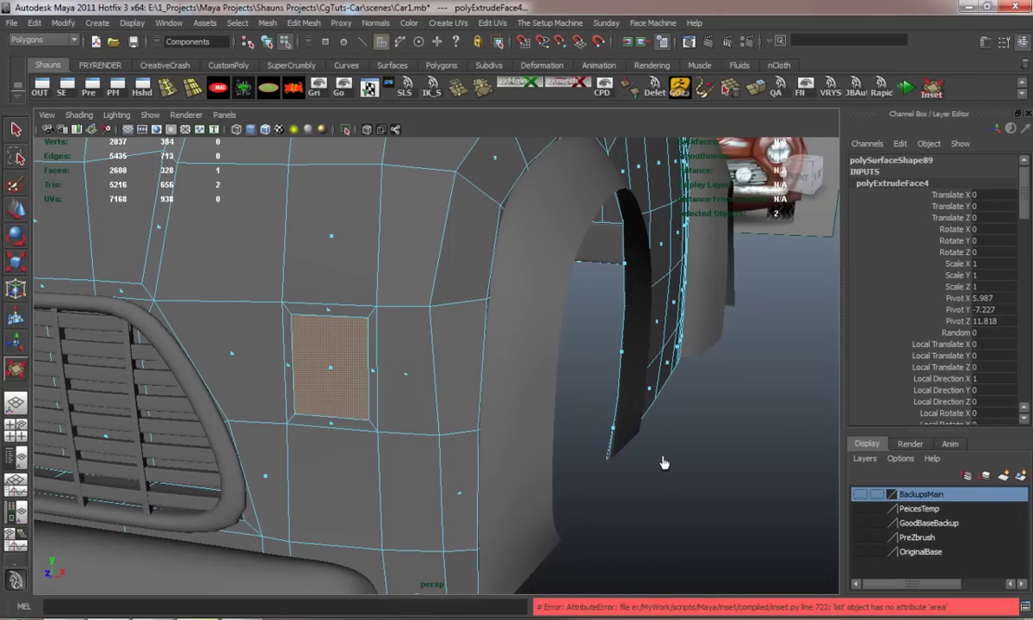
pyautogui.press('w')
pyautogui.moveTo(287, 390); pyautogui.dragTo(305, 426)
pyautogui.hotkey('ctrl', 'z')
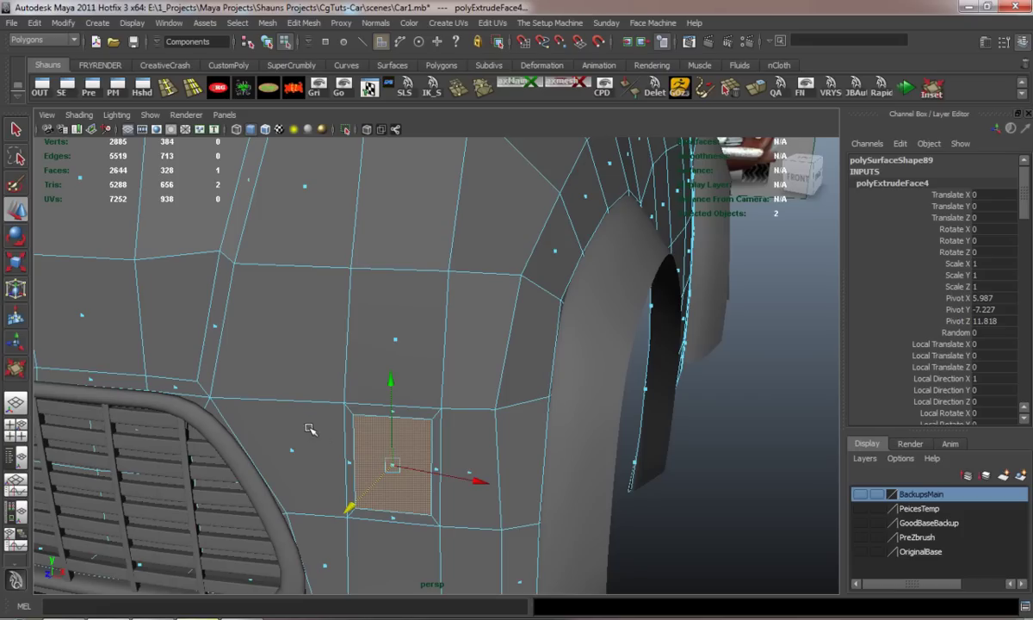
pyautogui.hotkey('ctrl', 'z')
pyautogui.hotkey('ctrl', 'z')
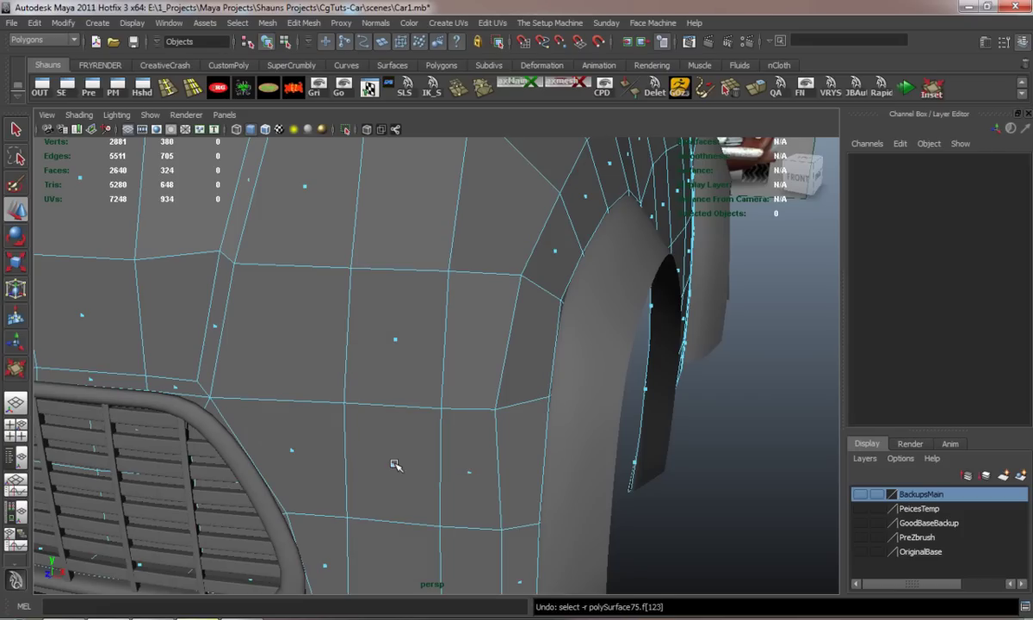
# Re-extrude fender face f[123] and shrink it around its centre
pyautogui.click(394, 465)
pyautogui.hotkey('ctrl', 'e')
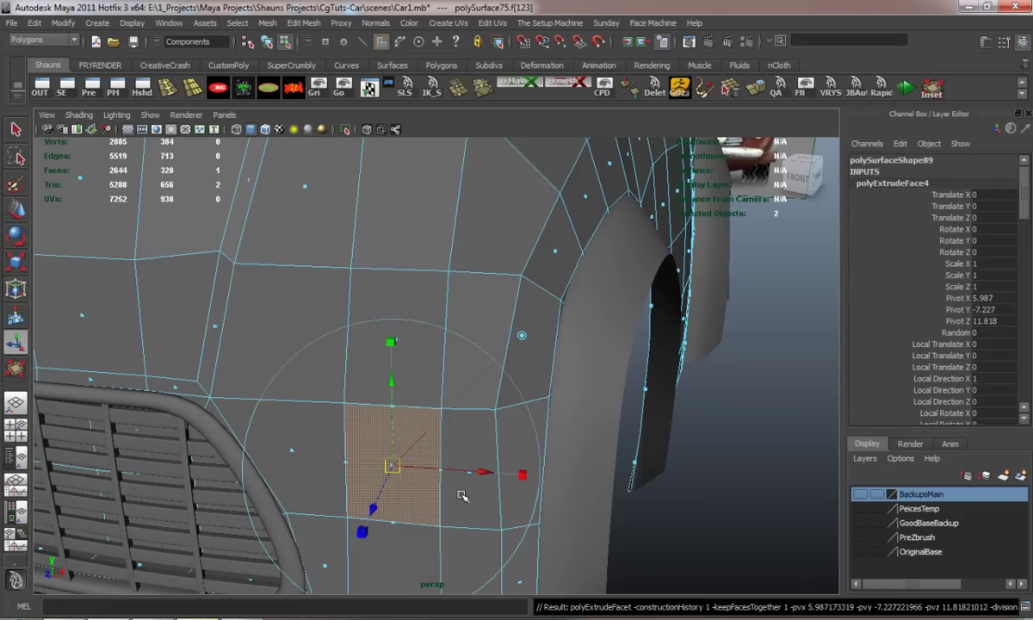
pyautogui.moveTo(391, 466); pyautogui.dragTo(387, 465)
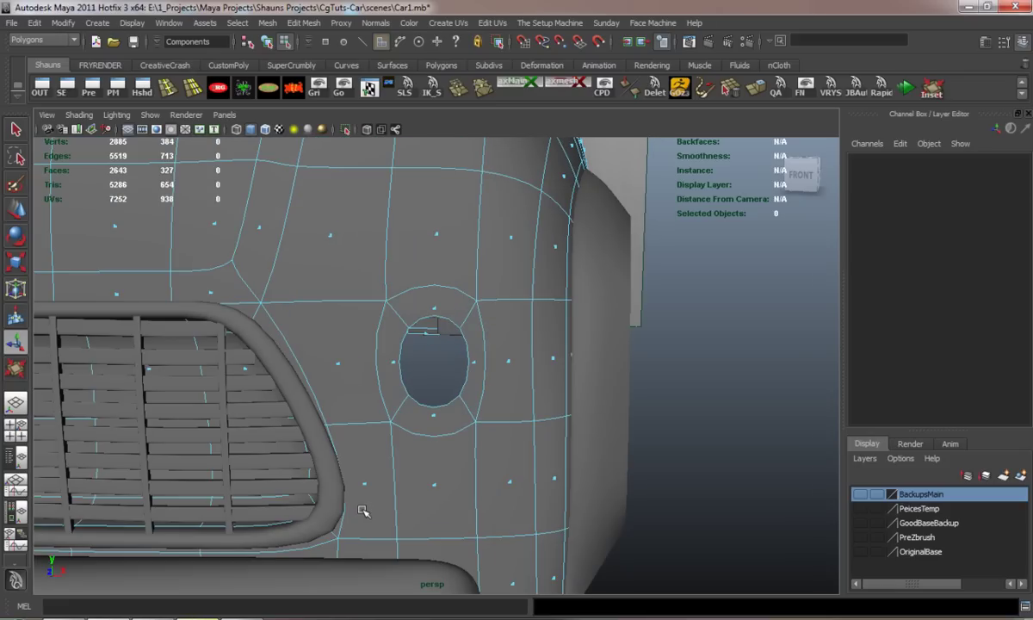
# In cage view, extrude the headlight hole face, resize it and delete it to open the hole
pyautogui.press('1')
pyautogui.moveTo(430, 328); pyautogui.dragTo(435, 303, button='right')
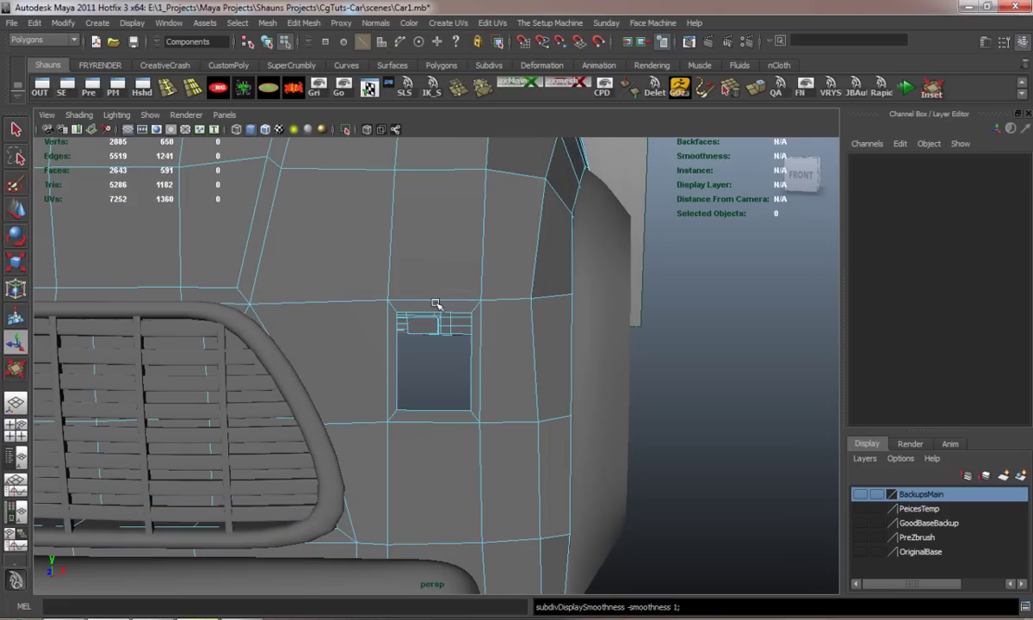
pyautogui.click(341, 392)
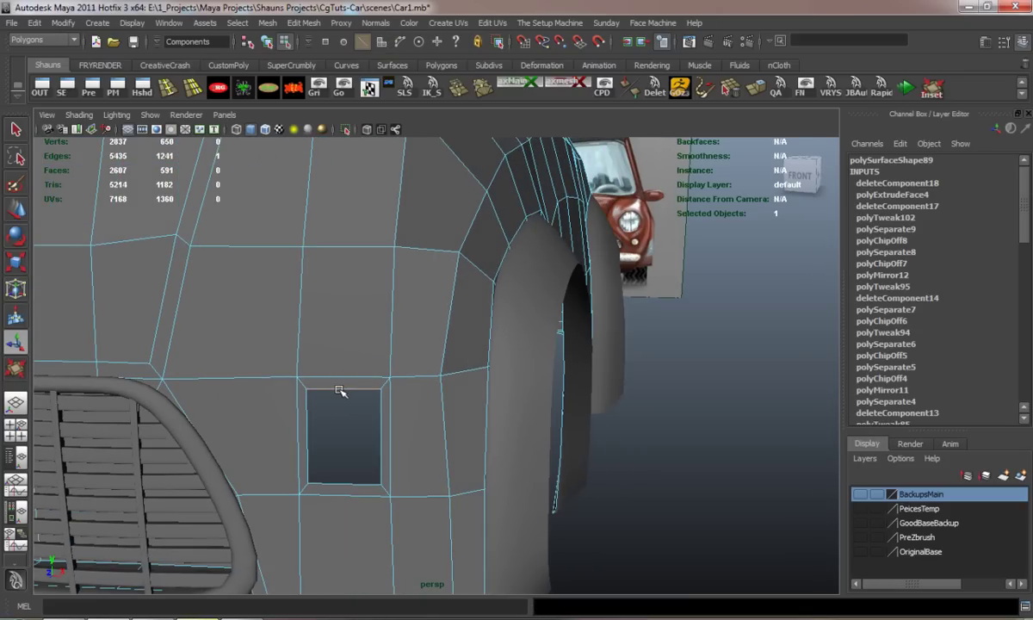
pyautogui.hotkey('ctrl', 'z')
pyautogui.hotkey('ctrl', 'z')
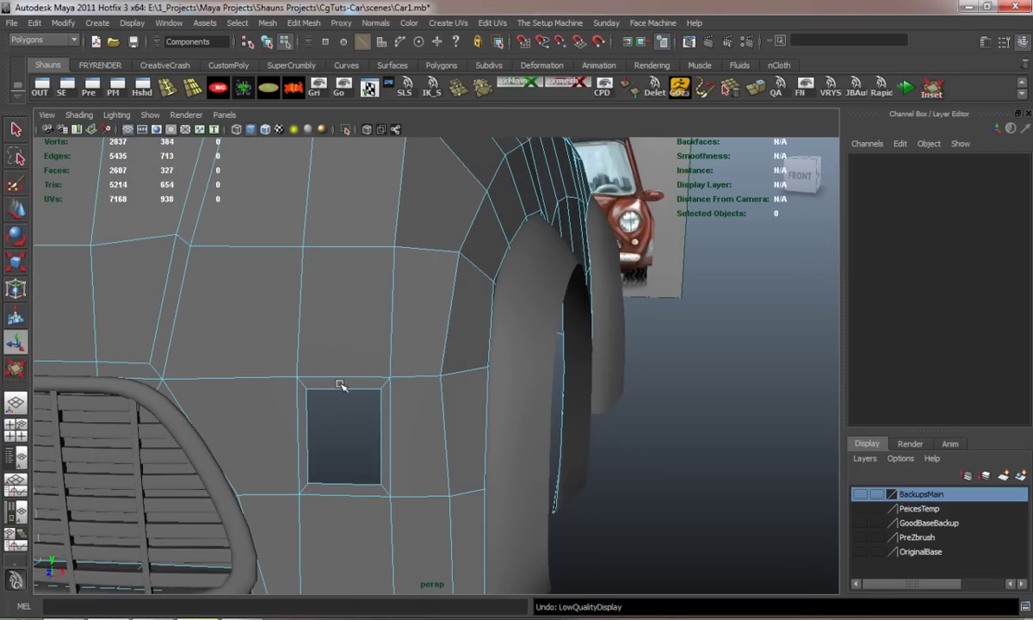
pyautogui.click(341, 385)
pyautogui.hotkey('ctrl', 'e')
pyautogui.moveTo(342, 353)
pyautogui.mouseDown()
pyautogui.moveTo(341, 319)
pyautogui.moveTo(341, 329)
pyautogui.mouseUp()
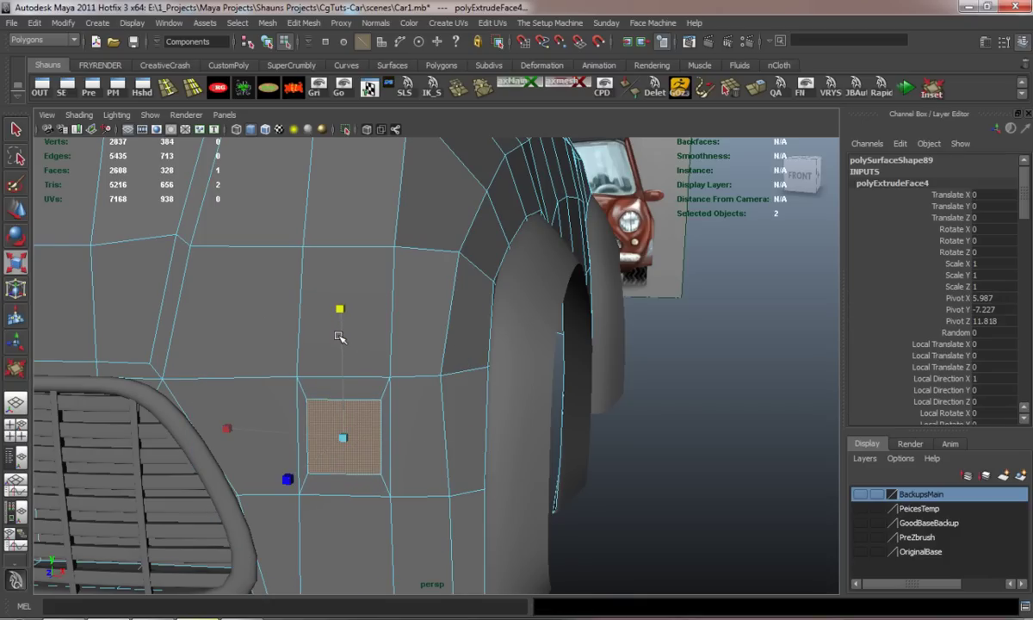
pyautogui.press('Delete')
# Toggle smooth preview on and off to check the rounded headlight opening
pyautogui.press('3')
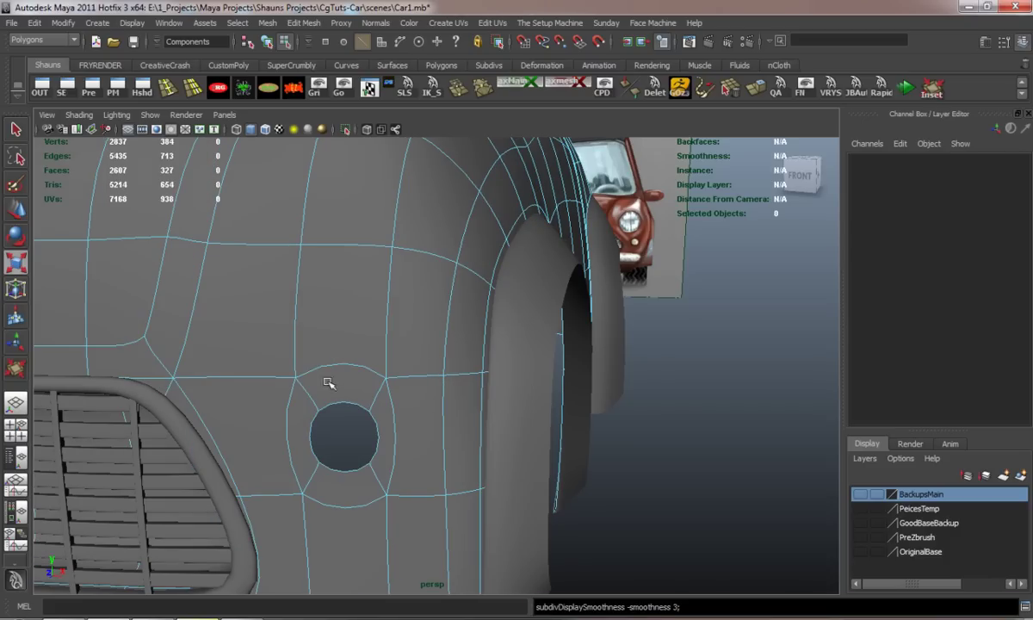
pyautogui.scroll(-5, 328, 383)
pyautogui.moveTo(315, 417)
pyautogui.keyDown('alt'); pyautogui.mouseDown()
pyautogui.moveTo(357, 418)
pyautogui.moveTo(247, 417)
pyautogui.moveTo(329, 422)
pyautogui.mouseUp(); pyautogui.keyUp('alt')
pyautogui.hotkey('ctrl', 'z')
pyautogui.scroll(3, 329, 422)
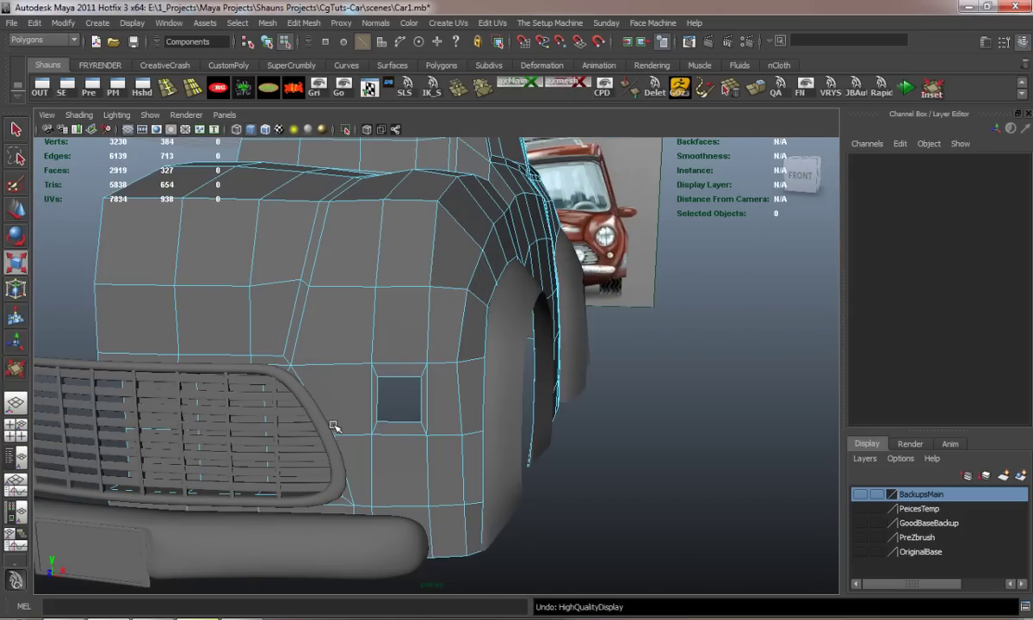
# Extrude and shrink the headlight opening, then extrude again and push it inward by -0.323
pyautogui.hotkey('ctrl', 'z')
pyautogui.hotkey('ctrl', 'e')
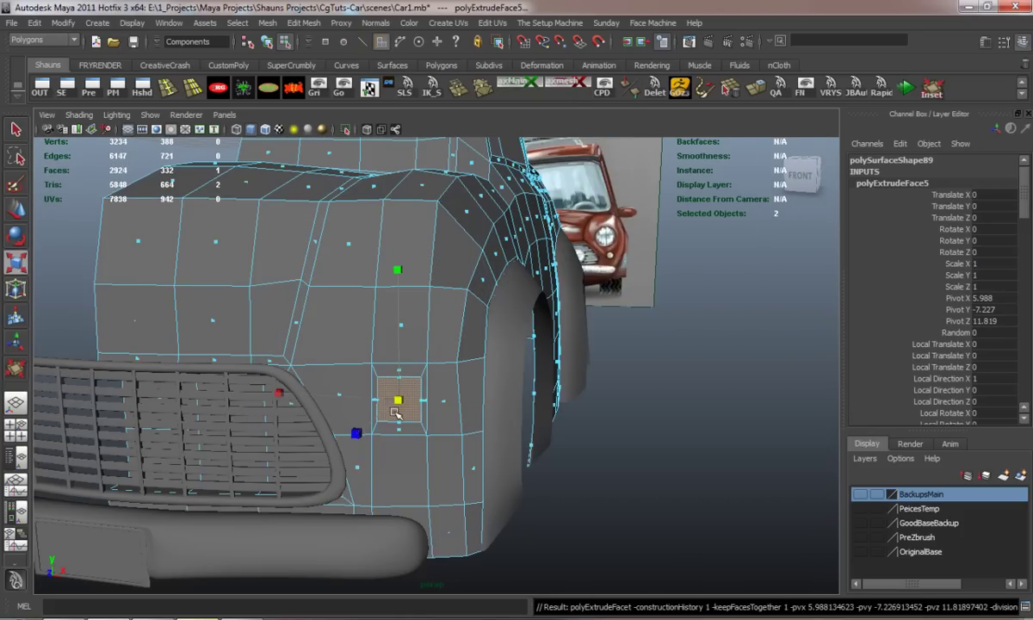
pyautogui.moveTo(395, 410)
pyautogui.mouseDown()
pyautogui.moveTo(397, 400)
pyautogui.moveTo(346, 405)
pyautogui.moveTo(292, 422)
pyautogui.mouseUp()
pyautogui.hotkey('ctrl', 'e')
pyautogui.moveTo(52, 457); pyautogui.dragTo(68, 452)
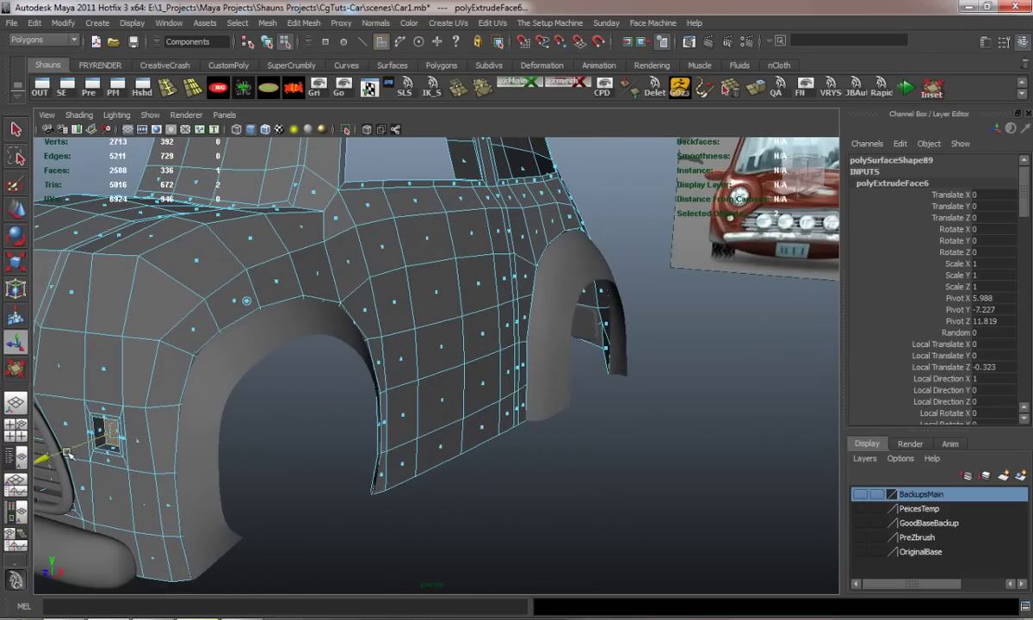
pyautogui.click(306, 491)
pyautogui.moveTo(306, 491)
pyautogui.keyDown('alt'); pyautogui.mouseDown()
pyautogui.moveTo(339, 488)
pyautogui.moveTo(350, 506)
pyautogui.moveTo(367, 305)
pyautogui.mouseUp(); pyautogui.keyUp('alt')
pyautogui.scroll(3, 352, 497)
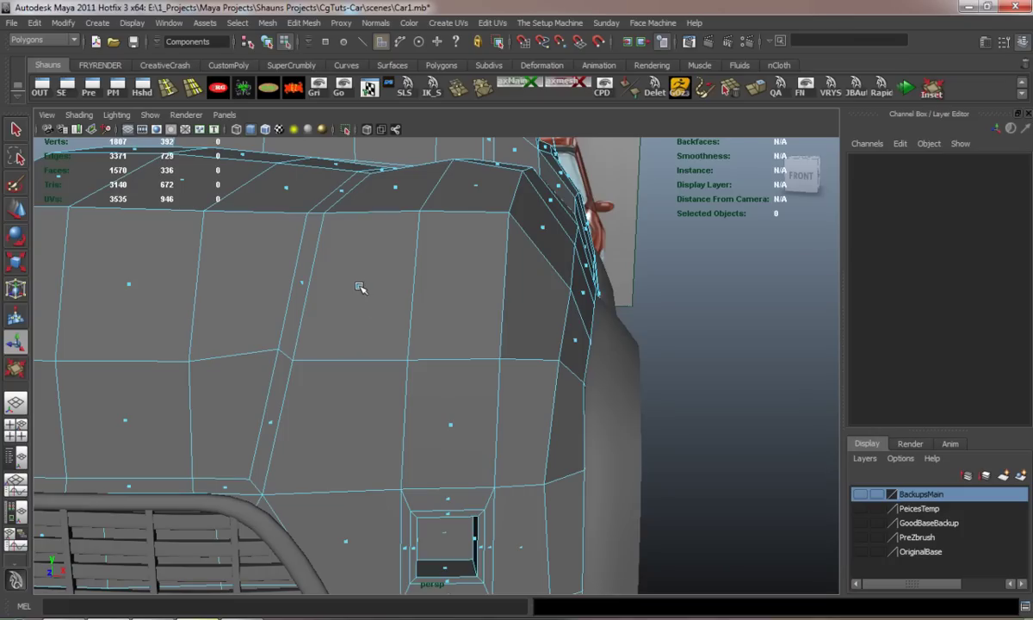
# Select four adjacent faces on the fender front around the headlight area
pyautogui.click(360, 287)
pyautogui.keyDown('shift'); pyautogui.click(460, 284); pyautogui.keyUp('shift')
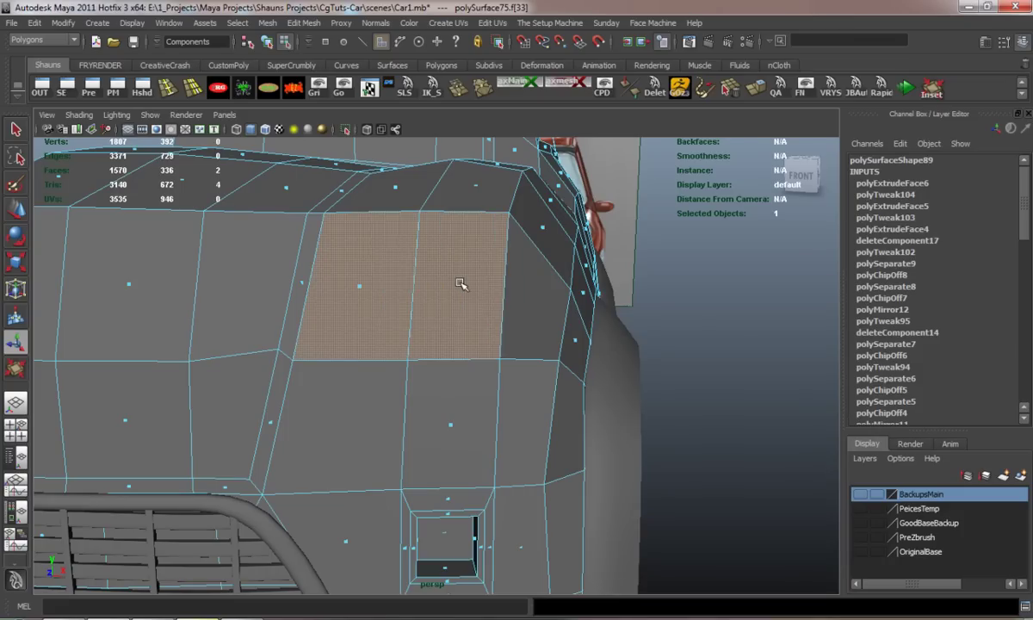
pyautogui.keyDown('shift'); pyautogui.click(450, 423); pyautogui.keyUp('shift')
pyautogui.hotkey('ctrl', 'z')
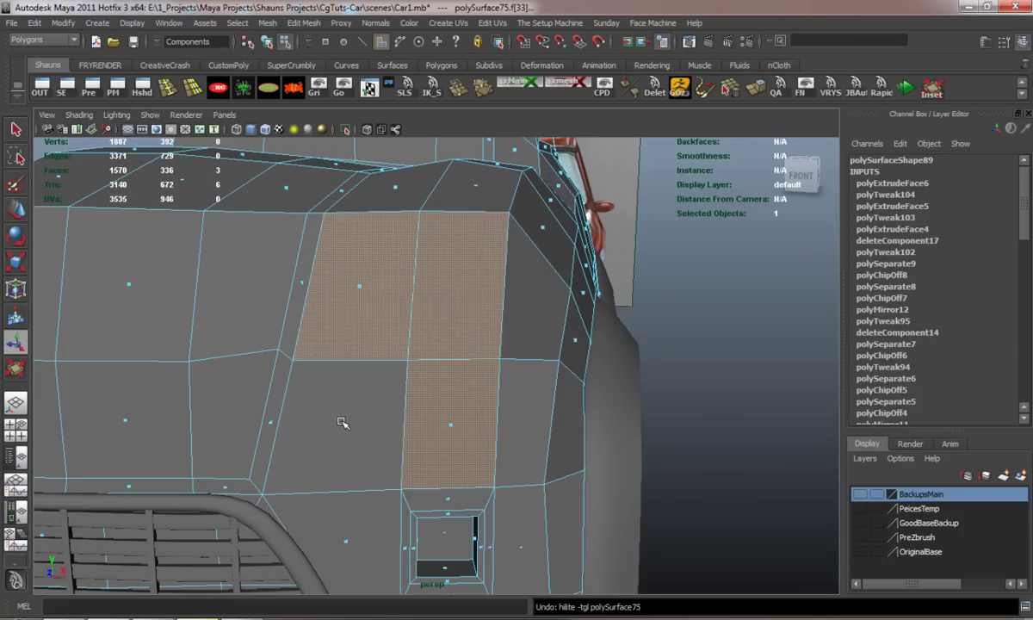
pyautogui.moveTo(356, 429)
pyautogui.keyDown('alt'); pyautogui.mouseDown()
pyautogui.moveTo(534, 433)
pyautogui.moveTo(391, 459)
pyautogui.moveTo(441, 342)
pyautogui.mouseUp(); pyautogui.keyUp('alt')
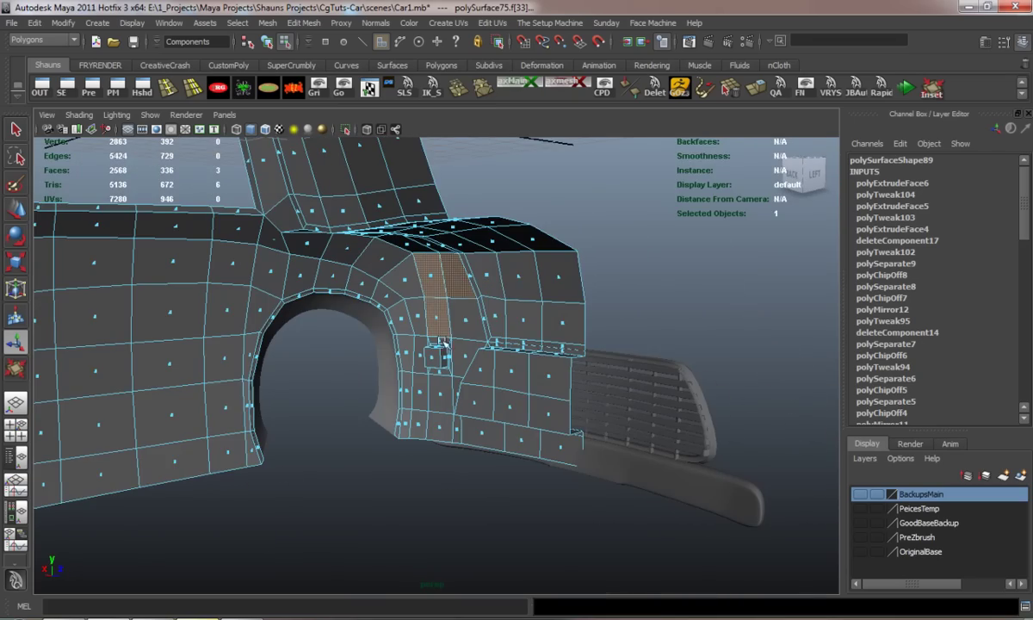
pyautogui.keyDown('shift'); pyautogui.click(467, 323); pyautogui.keyUp('shift')
pyautogui.keyDown('alt'); pyautogui.moveTo(465, 396); pyautogui.dragTo(413, 375); pyautogui.keyUp('alt')
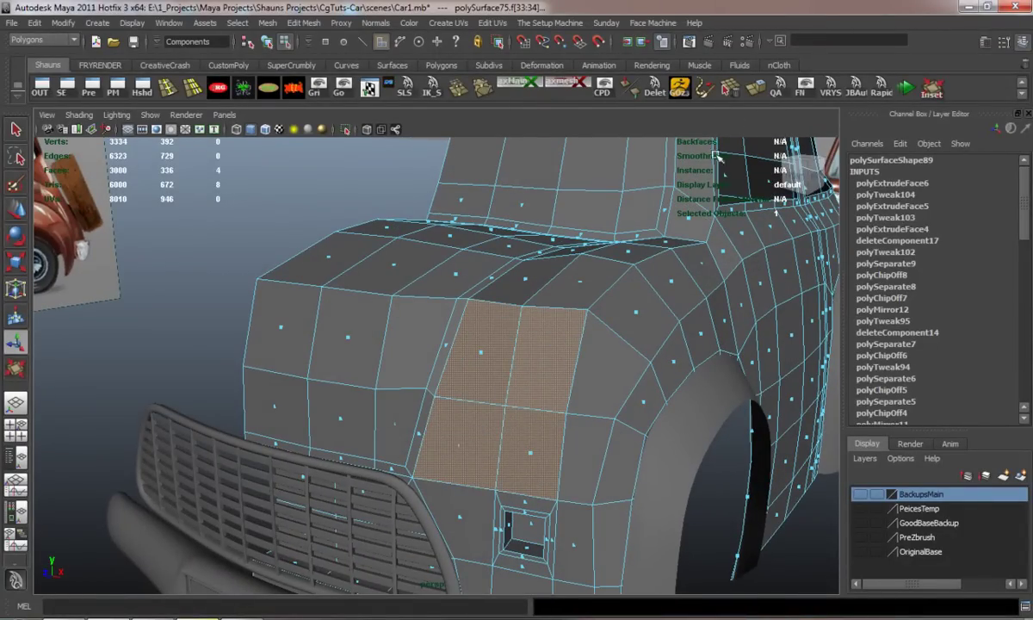
# Extrude the four faces twice, scaling each extrusion inward, and check it in smooth preview
pyautogui.hotkey('ctrl', 'e')
pyautogui.moveTo(484, 349); pyautogui.dragTo(473, 350)
pyautogui.hotkey('ctrl', 'e')
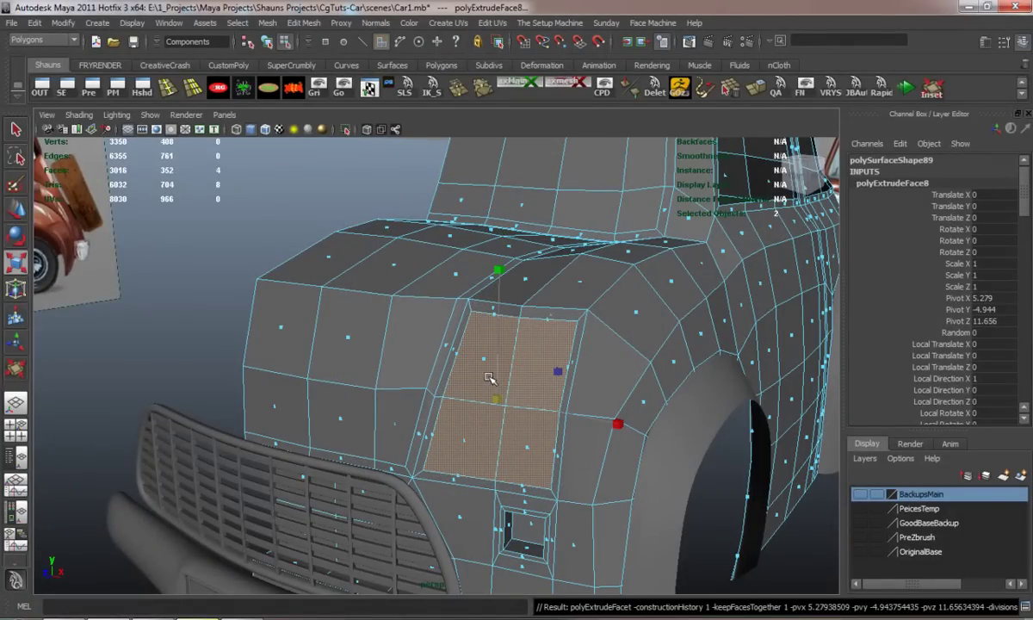
pyautogui.moveTo(495, 396)
pyautogui.mouseDown()
pyautogui.moveTo(373, 435)
pyautogui.moveTo(410, 397)
pyautogui.moveTo(461, 387)
pyautogui.moveTo(445, 388)
pyautogui.moveTo(349, 436)
pyautogui.moveTo(361, 428)
pyautogui.moveTo(351, 392)
pyautogui.mouseUp()
pyautogui.press('3')
pyautogui.press('1')
pyautogui.press('3')
# Move several vertices of the new headlight loop to shape its outline
pyautogui.rightClick(349, 389)
pyautogui.press('1')
pyautogui.press('3')
pyautogui.press('F9')
pyautogui.click(339, 438)
pyautogui.press('w')
pyautogui.moveTo(336, 350); pyautogui.dragTo(334, 330)
pyautogui.moveTo(421, 422)
pyautogui.mouseDown()
pyautogui.moveTo(447, 423)
pyautogui.moveTo(497, 330)
pyautogui.moveTo(409, 327)
pyautogui.mouseUp()
pyautogui.click(495, 418)
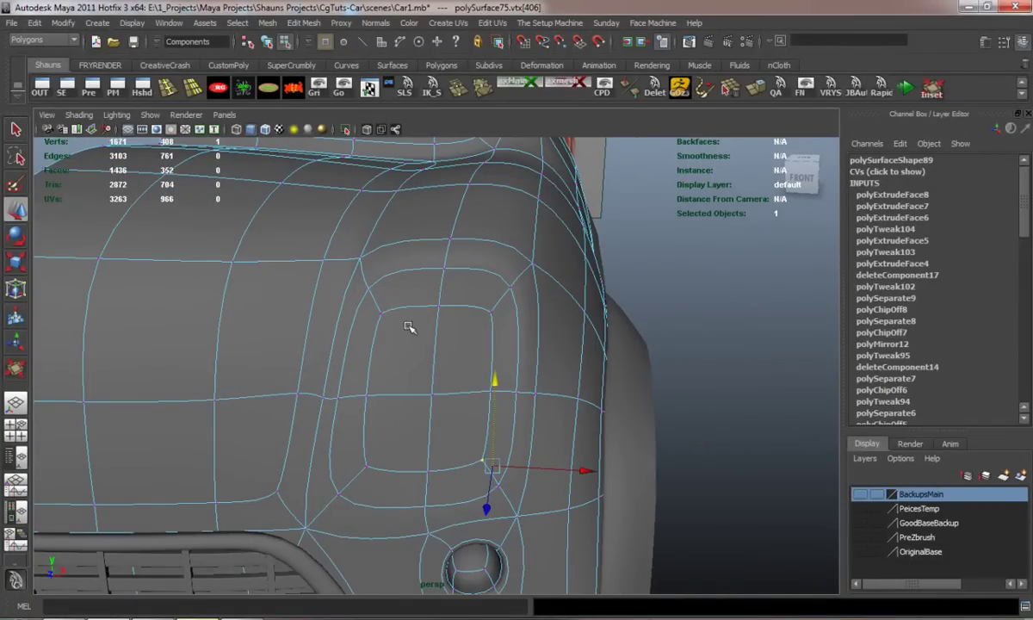
# Shift the upper-left corner vertices down and slide side loop vertices left and right
pyautogui.click(379, 312)
pyautogui.moveTo(438, 304); pyautogui.dragTo(479, 316)
pyautogui.keyDown('shift'); pyautogui.click(489, 311); pyautogui.keyUp('shift')
pyautogui.moveTo(435, 206)
pyautogui.mouseDown()
pyautogui.moveTo(436, 230)
pyautogui.moveTo(238, 355)
pyautogui.mouseUp()
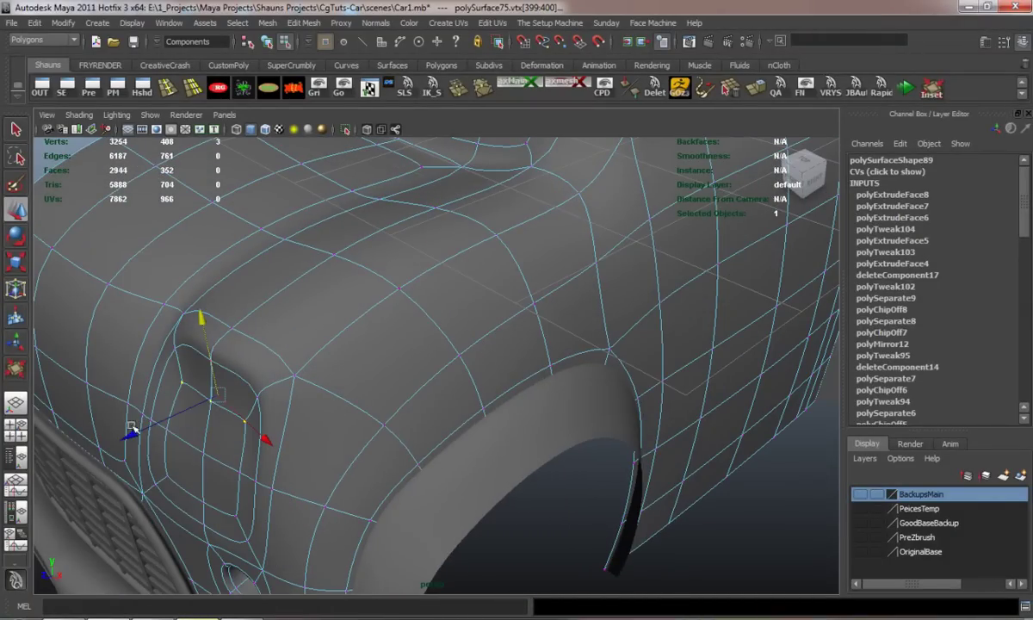
pyautogui.moveTo(106, 414)
pyautogui.keyDown('alt'); pyautogui.mouseDown()
pyautogui.moveTo(189, 412)
pyautogui.moveTo(320, 385)
pyautogui.mouseUp(); pyautogui.keyUp('alt')
pyautogui.click(352, 359)
pyautogui.moveTo(440, 361); pyautogui.dragTo(416, 360)
pyautogui.moveTo(487, 360); pyautogui.dragTo(506, 366, button='middle')
pyautogui.moveTo(569, 356); pyautogui.dragTo(611, 358, button='middle')
# Delete the inner headlight faces to inspect the hole, then restore them
pyautogui.moveTo(399, 334); pyautogui.dragTo(398, 364, button='right')
pyautogui.click(391, 325)
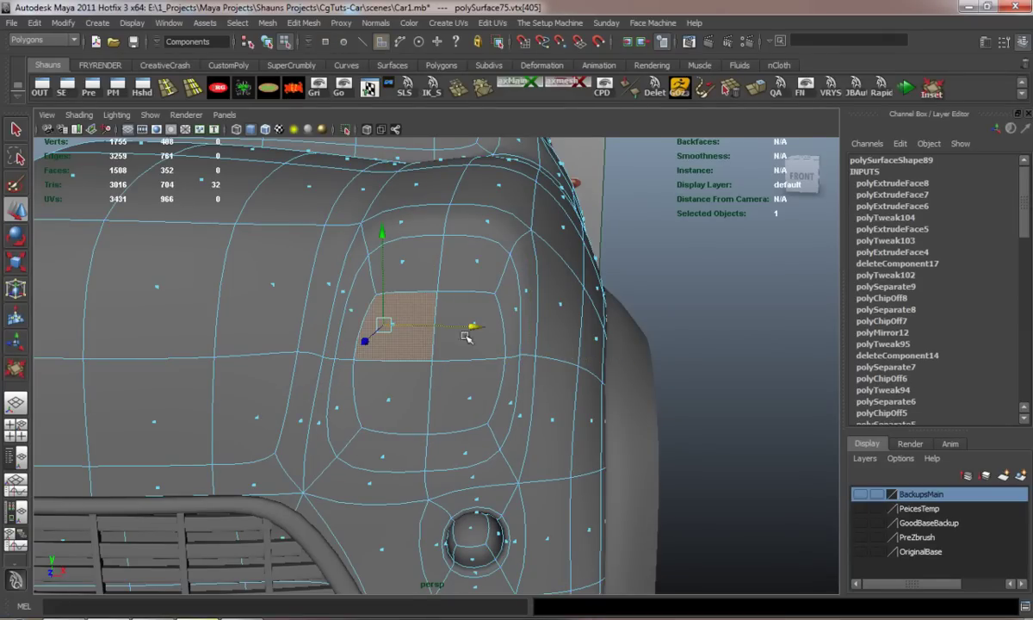
pyautogui.keyDown('shift'); pyautogui.click(467, 395); pyautogui.keyUp('shift')
pyautogui.keyDown('shift'); pyautogui.click(386, 398); pyautogui.keyUp('shift')
pyautogui.keyDown('shift'); pyautogui.click(467, 340); pyautogui.keyUp('shift')
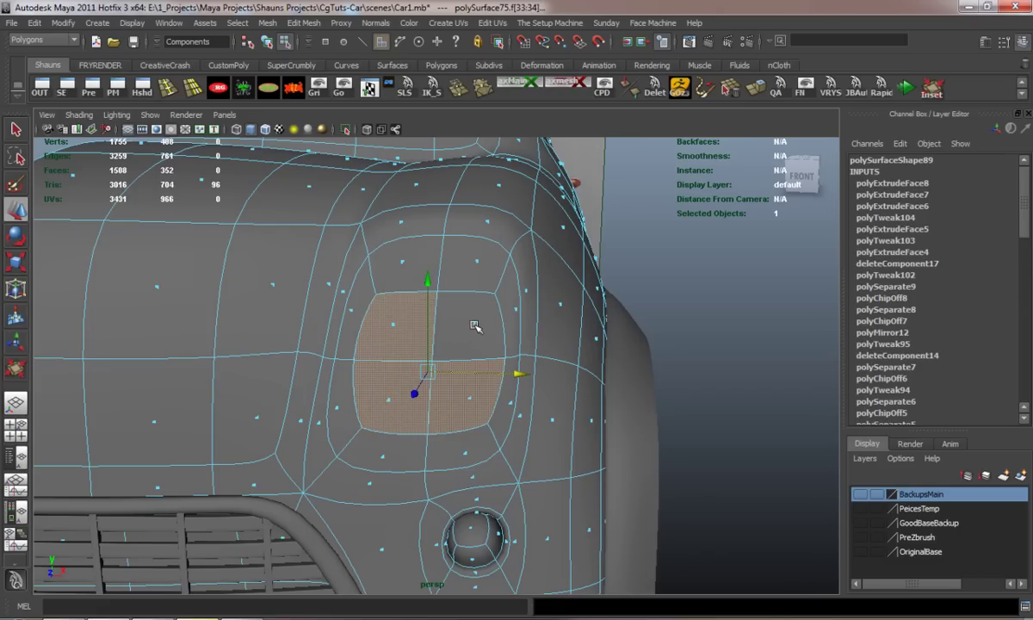
pyautogui.keyDown('shift'); pyautogui.click(472, 325); pyautogui.keyUp('shift')
pyautogui.press('Delete')
pyautogui.moveTo(417, 394)
pyautogui.keyDown('alt'); pyautogui.mouseDown()
pyautogui.moveTo(506, 406)
pyautogui.moveTo(351, 386)
pyautogui.mouseUp(); pyautogui.keyUp('alt')
pyautogui.press('g')
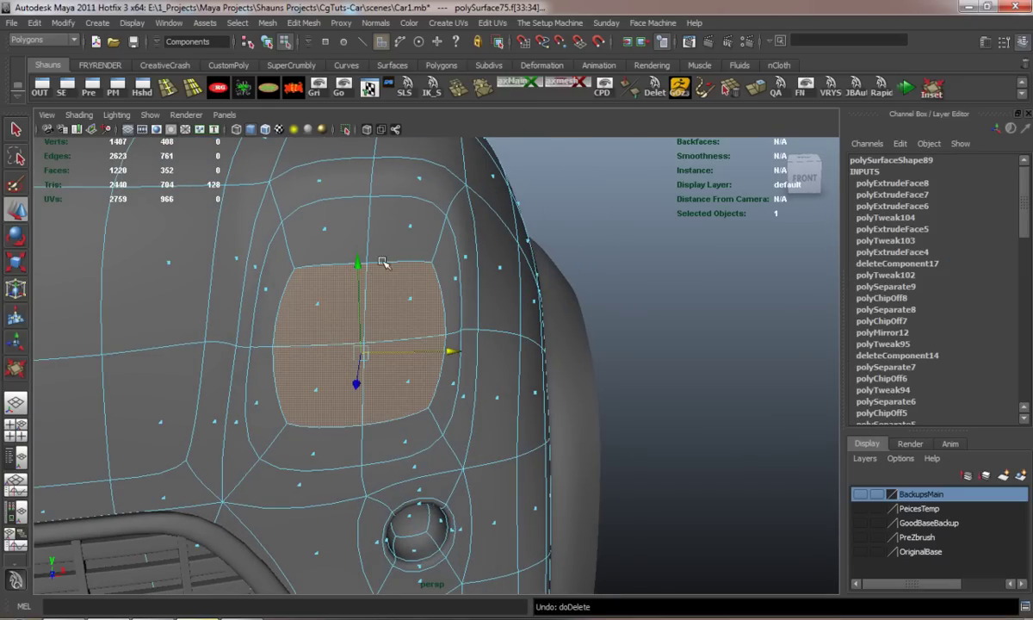
# Raise an upper loop vertex and reposition a lower loop vertex to round the outline
pyautogui.press('F9')
pyautogui.click(368, 245)
pyautogui.moveTo(364, 219)
pyautogui.mouseDown()
pyautogui.moveTo(363, 183)
pyautogui.moveTo(358, 198)
pyautogui.mouseUp()
pyautogui.click(362, 430)
pyautogui.moveTo(357, 351)
pyautogui.mouseDown()
pyautogui.moveTo(361, 385)
pyautogui.moveTo(334, 401)
pyautogui.moveTo(279, 404)
pyautogui.moveTo(214, 378)
pyautogui.moveTo(422, 469)
pyautogui.moveTo(387, 461)
pyautogui.moveTo(400, 469)
pyautogui.moveTo(489, 449)
pyautogui.moveTo(455, 434)
pyautogui.moveTo(434, 352)
pyautogui.mouseUp()
# From a side view, slide a fender-edge vertex along its depth to follow the fender curve
pyautogui.keyDown('alt'); pyautogui.moveTo(462, 420); pyautogui.dragTo(482, 431); pyautogui.keyUp('alt')
pyautogui.click(471, 448)
pyautogui.click(518, 479)
pyautogui.keyDown('alt'); pyautogui.moveTo(517, 480); pyautogui.dragTo(394, 431); pyautogui.keyUp('alt')
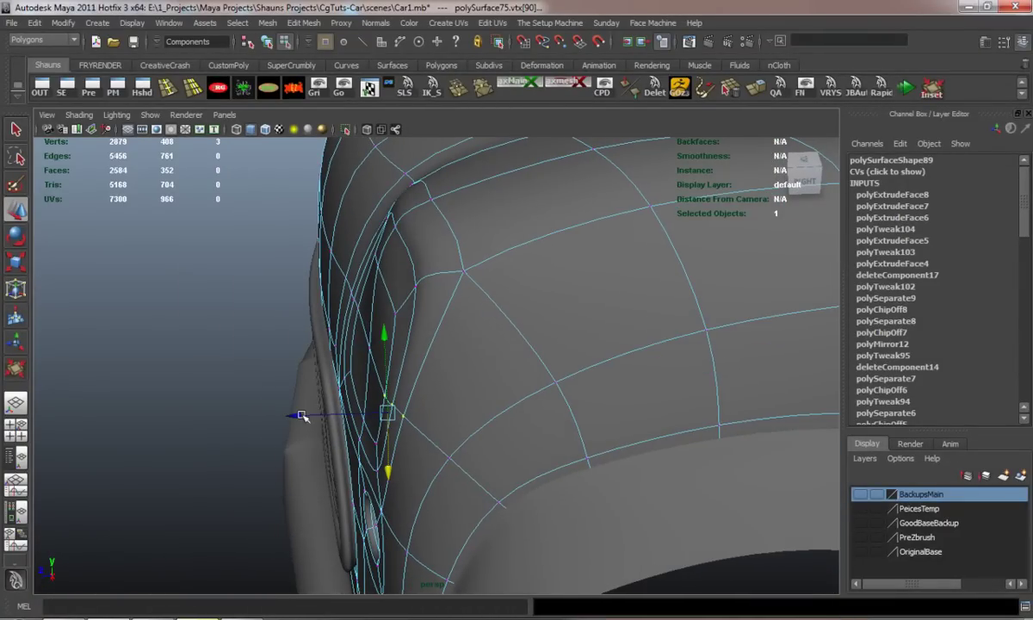
pyautogui.moveTo(301, 416); pyautogui.dragTo(295, 417)
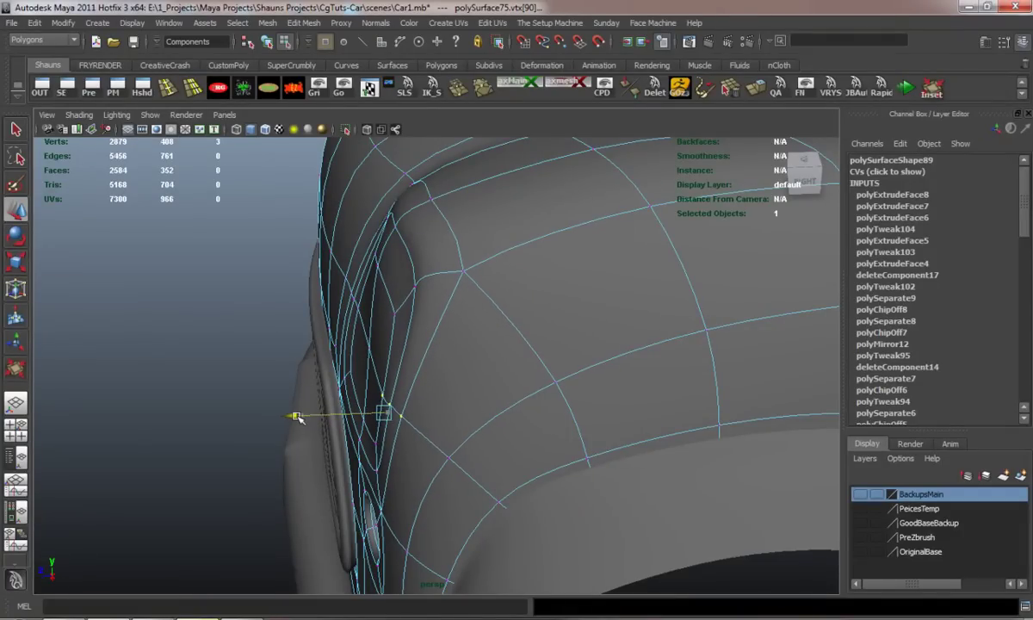
pyautogui.click(170, 386)
pyautogui.moveTo(159, 408)
pyautogui.keyDown('alt'); pyautogui.mouseDown()
pyautogui.moveTo(240, 442)
pyautogui.moveTo(258, 429)
pyautogui.moveTo(381, 443)
pyautogui.moveTo(491, 438)
pyautogui.moveTo(512, 426)
pyautogui.moveTo(352, 424)
pyautogui.moveTo(414, 317)
pyautogui.mouseUp(); pyautogui.keyUp('alt')
# Delete the inner headlight faces to open a hole in the fender
pyautogui.press('F9')
pyautogui.keyDown('alt'); pyautogui.moveTo(410, 360); pyautogui.dragTo(359, 301); pyautogui.keyUp('alt')
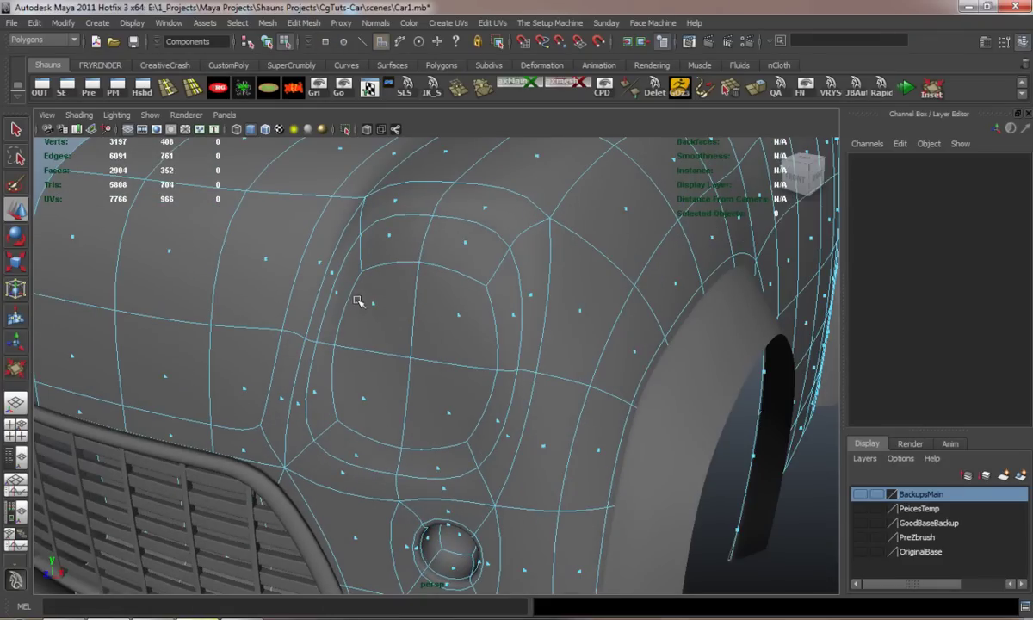
pyautogui.moveTo(473, 439); pyautogui.dragTo(472, 432)
pyautogui.press('Delete')
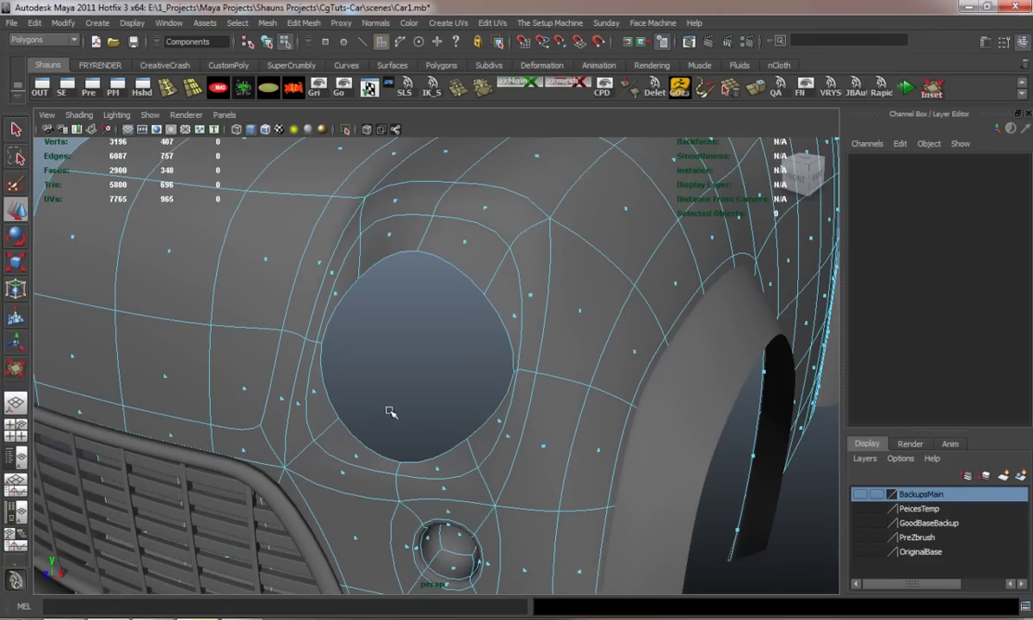
pyautogui.keyDown('alt'); pyautogui.moveTo(392, 413); pyautogui.dragTo(444, 407); pyautogui.keyUp('alt')
pyautogui.press('1')
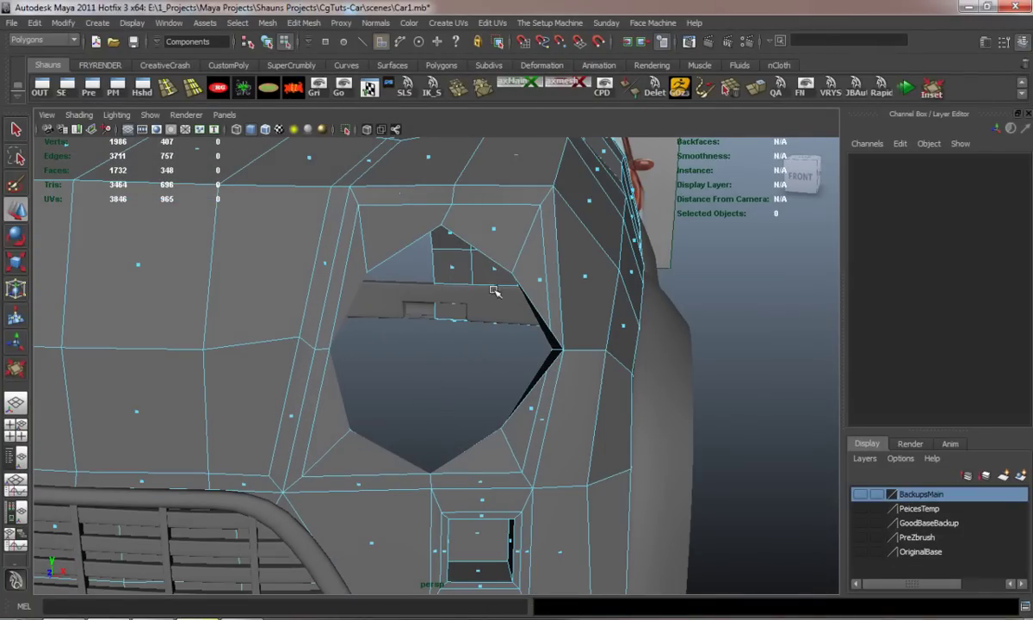
# Fill the headlight hole with a single face, check it smoothed, then undo the fill
pyautogui.moveTo(492, 263); pyautogui.dragTo(496, 232, button='right')
pyautogui.click(491, 257)
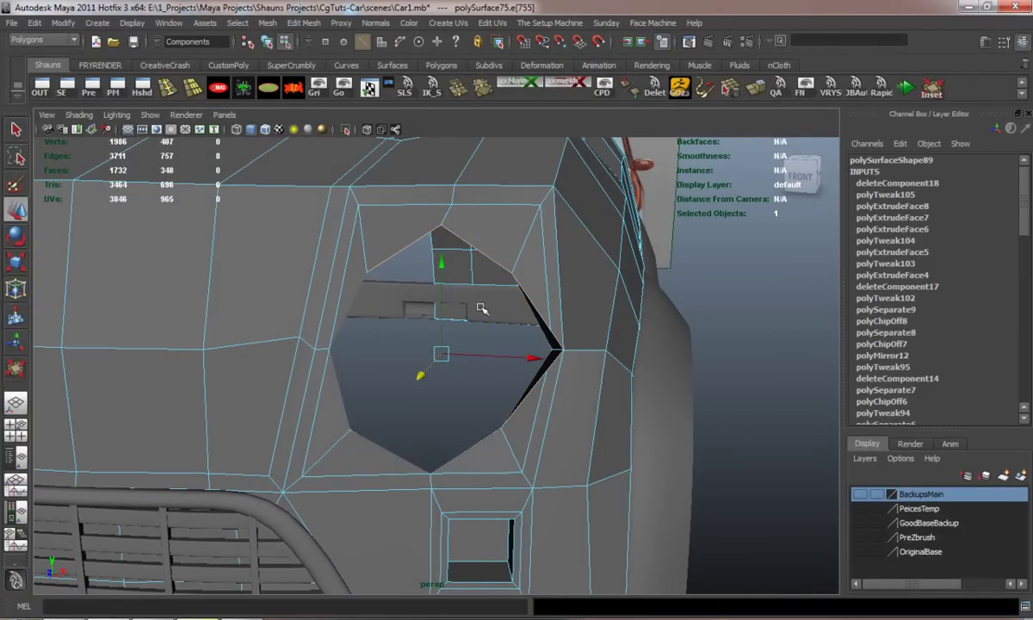
pyautogui.hotkey('ctrl', 'z')
pyautogui.press('z')
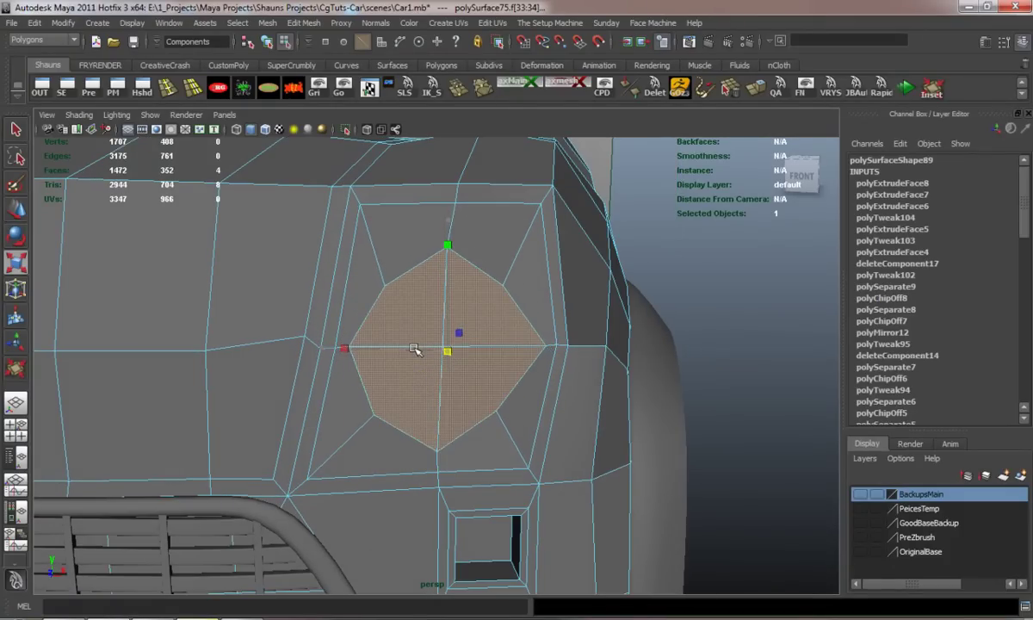
pyautogui.keyDown('alt'); pyautogui.moveTo(422, 351); pyautogui.dragTo(280, 372); pyautogui.keyUp('alt')
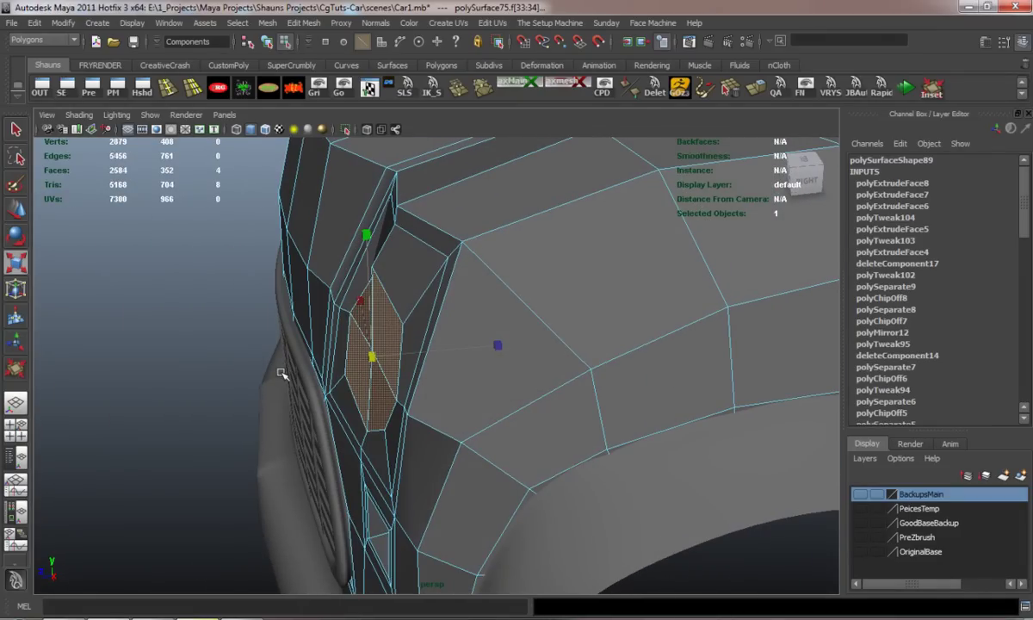
pyautogui.click(277, 370)
pyautogui.press('3')
pyautogui.keyDown('alt'); pyautogui.moveTo(254, 362); pyautogui.dragTo(395, 350); pyautogui.keyUp('alt')
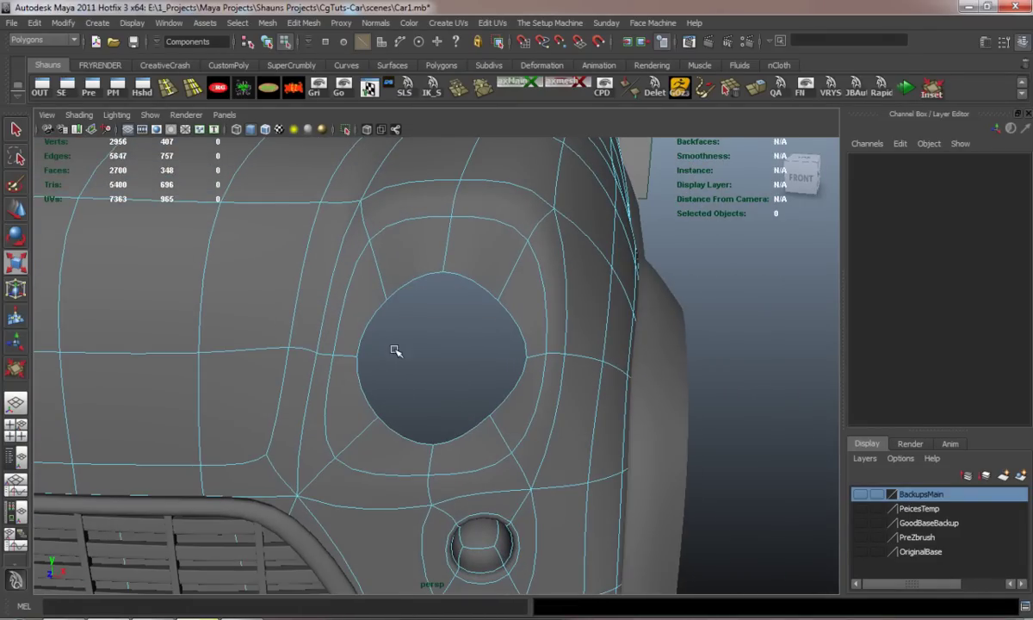
pyautogui.press('1')
# Restore the inner faces and nudge the octagon's upper-left vertex slightly upward
pyautogui.click(412, 352)
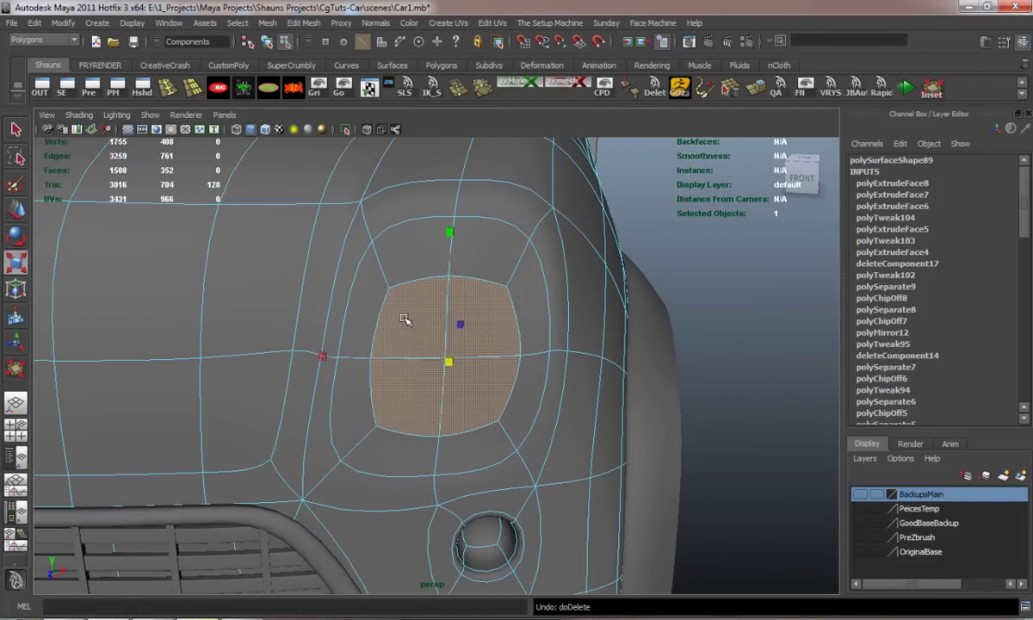
pyautogui.press('1')
pyautogui.moveTo(380, 293); pyautogui.dragTo(383, 298, button='right')
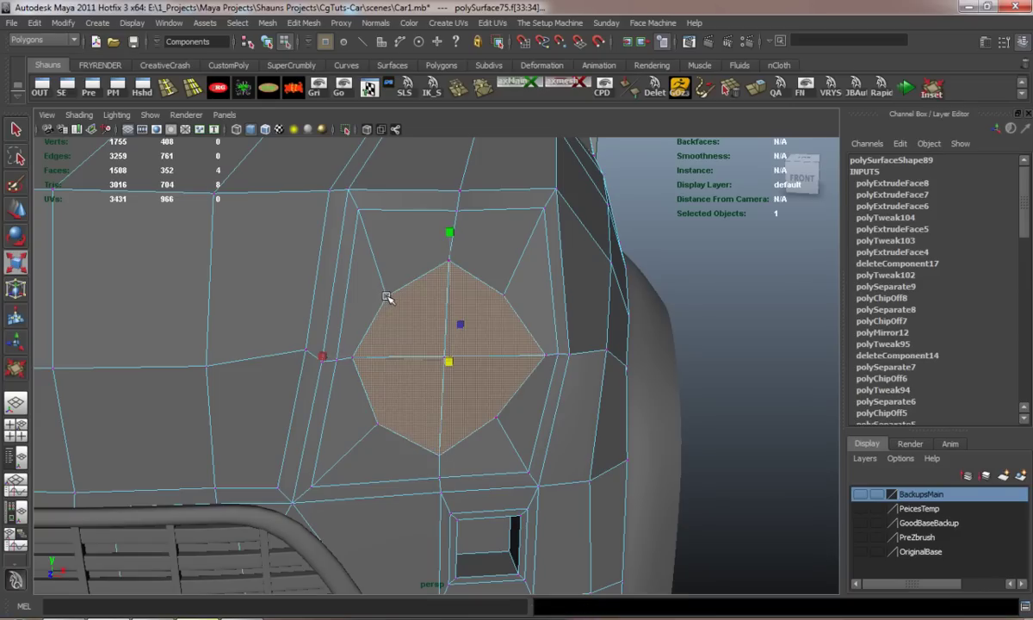
pyautogui.click(383, 297)
pyautogui.press('w')
pyautogui.moveTo(386, 268); pyautogui.dragTo(386, 260)
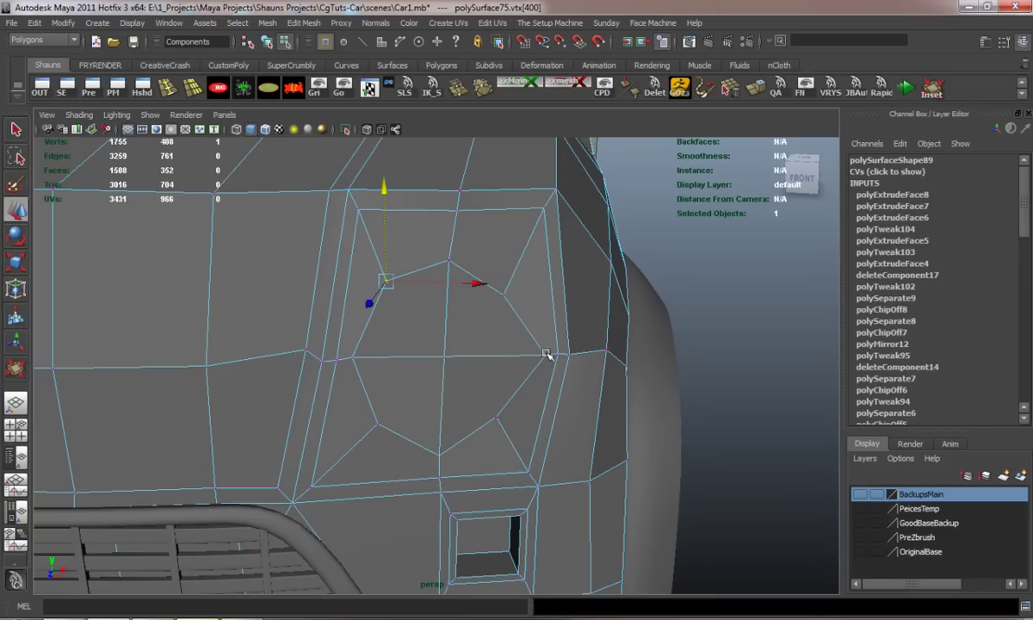
# Merge two octagon vertices onto their neighbouring vertices
pyautogui.moveTo(537, 355); pyautogui.dragTo(627, 359)
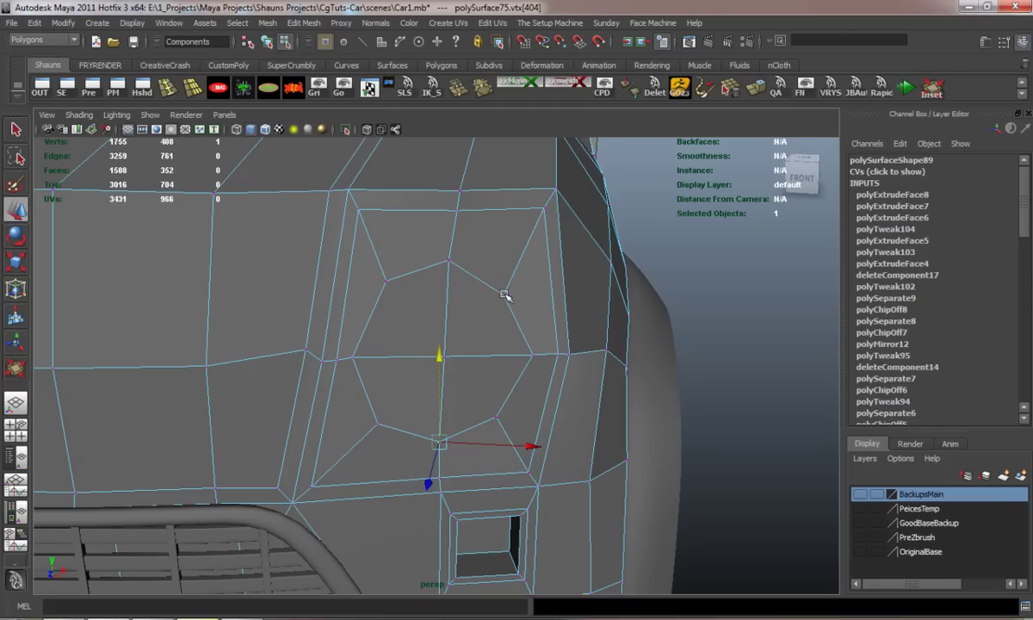
pyautogui.moveTo(509, 296)
pyautogui.mouseDown()
pyautogui.moveTo(603, 298)
pyautogui.moveTo(441, 405)
pyautogui.mouseUp()
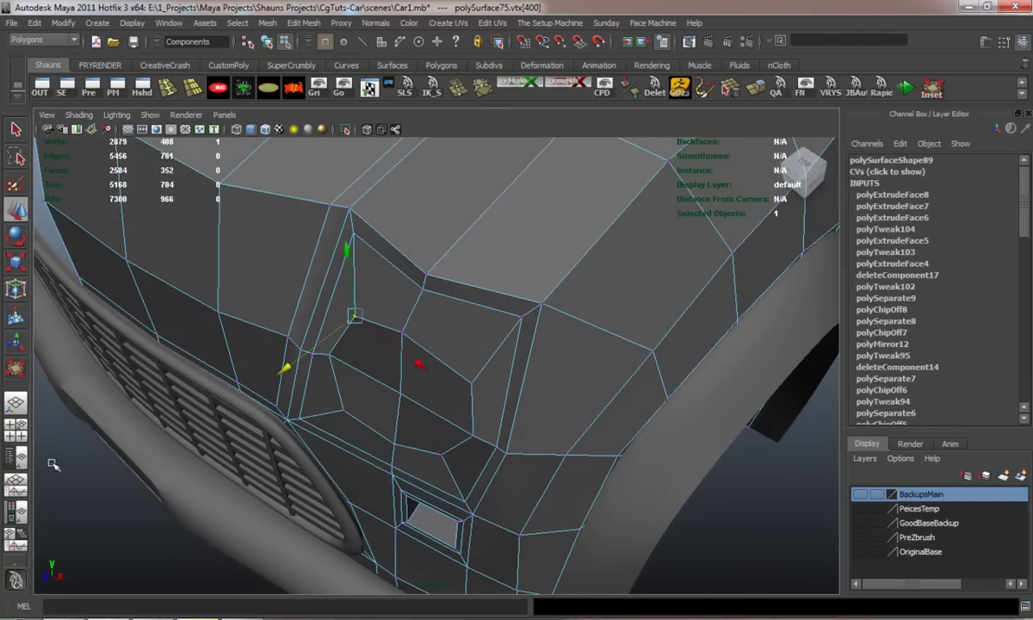
pyautogui.click(51, 464)
pyautogui.keyDown('alt'); pyautogui.moveTo(258, 402); pyautogui.dragTo(285, 376); pyautogui.keyUp('alt')
# Shift the vertex below the headlight down along its depth
pyautogui.press('3')
pyautogui.scroll(3, 361, 393)
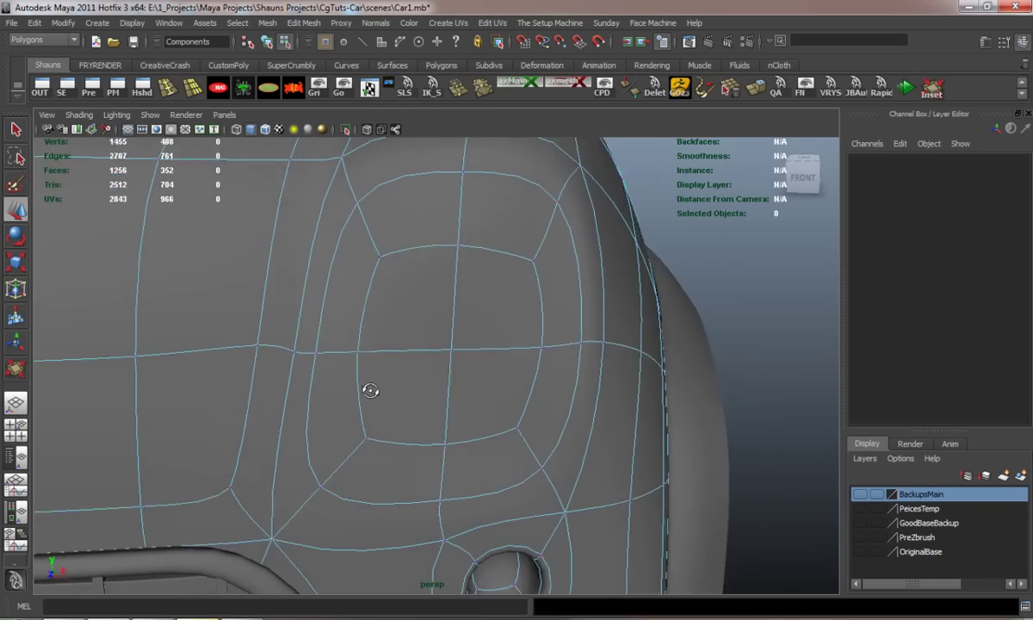
pyautogui.press('1')
pyautogui.moveTo(381, 390)
pyautogui.keyDown('alt'); pyautogui.mouseDown()
pyautogui.moveTo(362, 457)
pyautogui.moveTo(368, 409)
pyautogui.mouseUp(); pyautogui.keyUp('alt')
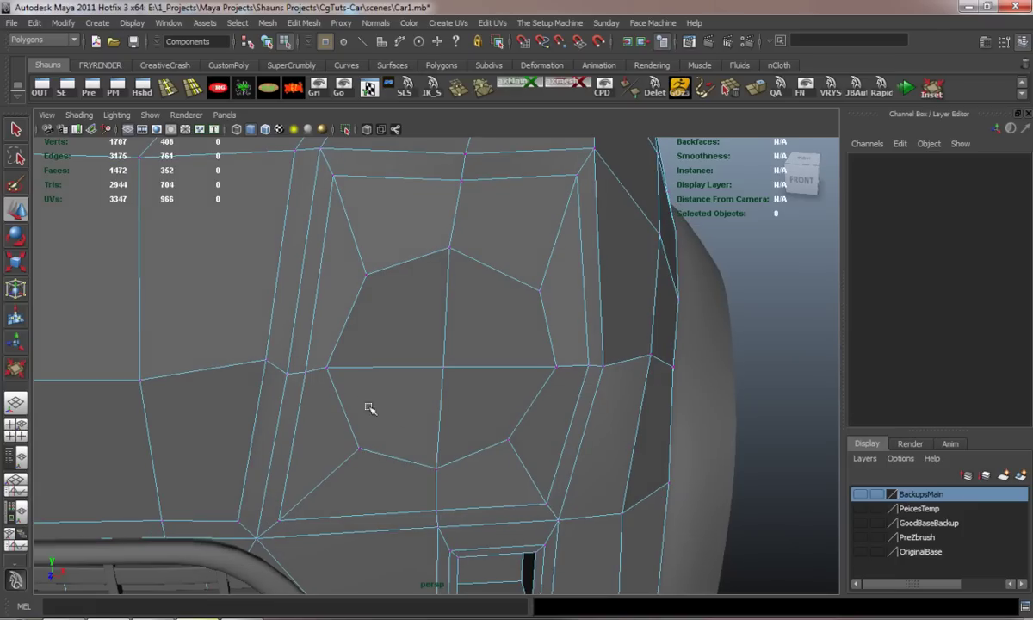
pyautogui.click(412, 440)
pyautogui.moveTo(412, 440)
pyautogui.keyDown('alt'); pyautogui.mouseDown()
pyautogui.moveTo(403, 461)
pyautogui.moveTo(453, 544)
pyautogui.mouseUp(); pyautogui.keyUp('alt')
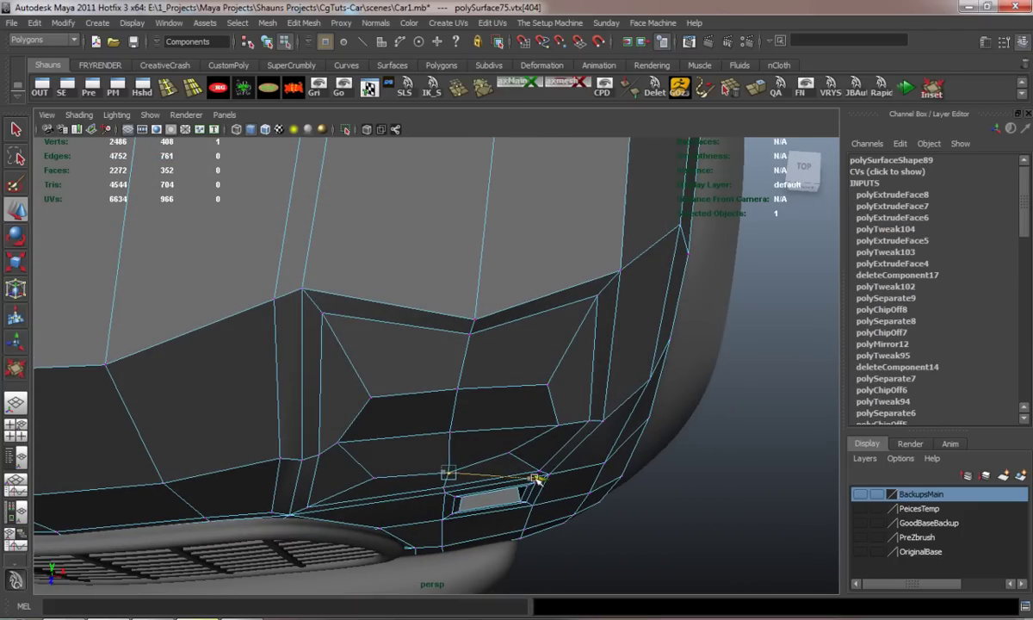
pyautogui.moveTo(448, 488); pyautogui.dragTo(443, 507)
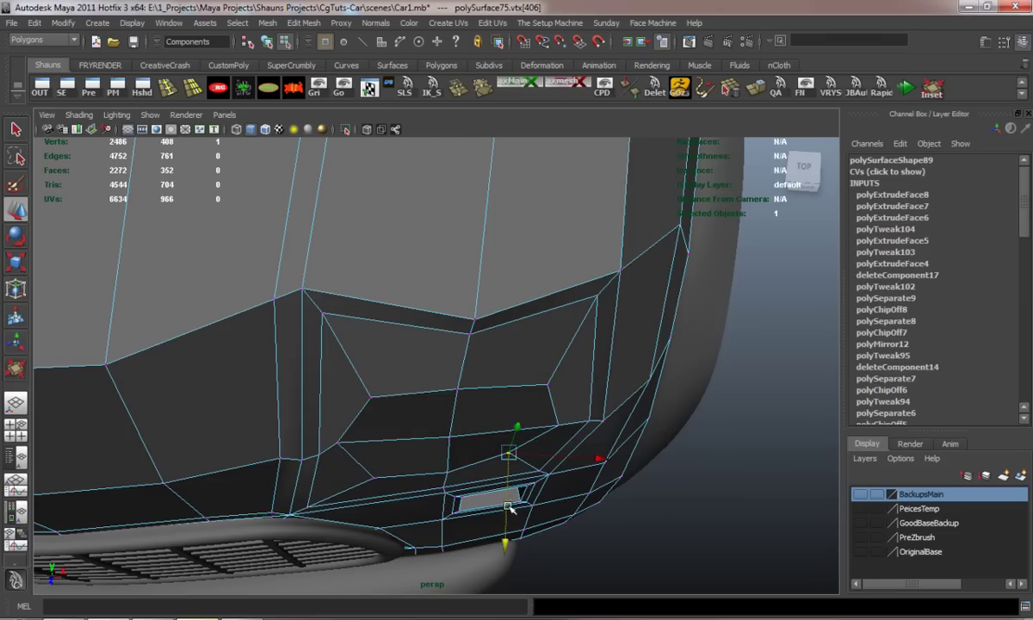
pyautogui.scroll(3, 508, 516)
pyautogui.moveTo(485, 456)
pyautogui.keyDown('alt'); pyautogui.mouseDown()
pyautogui.moveTo(381, 322)
pyautogui.moveTo(340, 316)
pyautogui.mouseUp(); pyautogui.keyUp('alt')
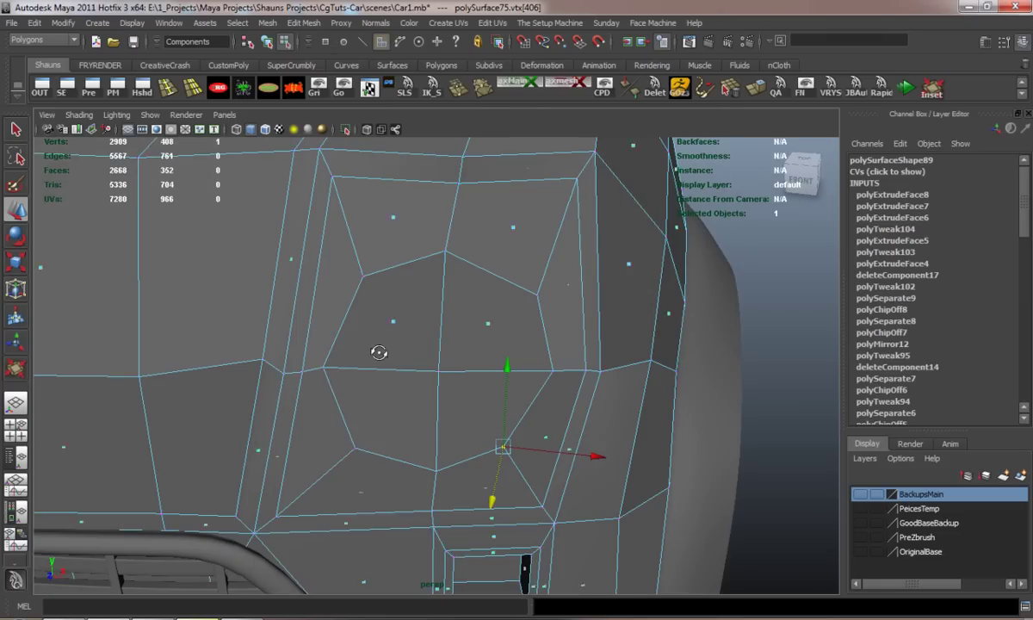
# Delete the octagon faces and preview the fender smoothed around the hole
pyautogui.moveTo(450, 437); pyautogui.dragTo(446, 432)
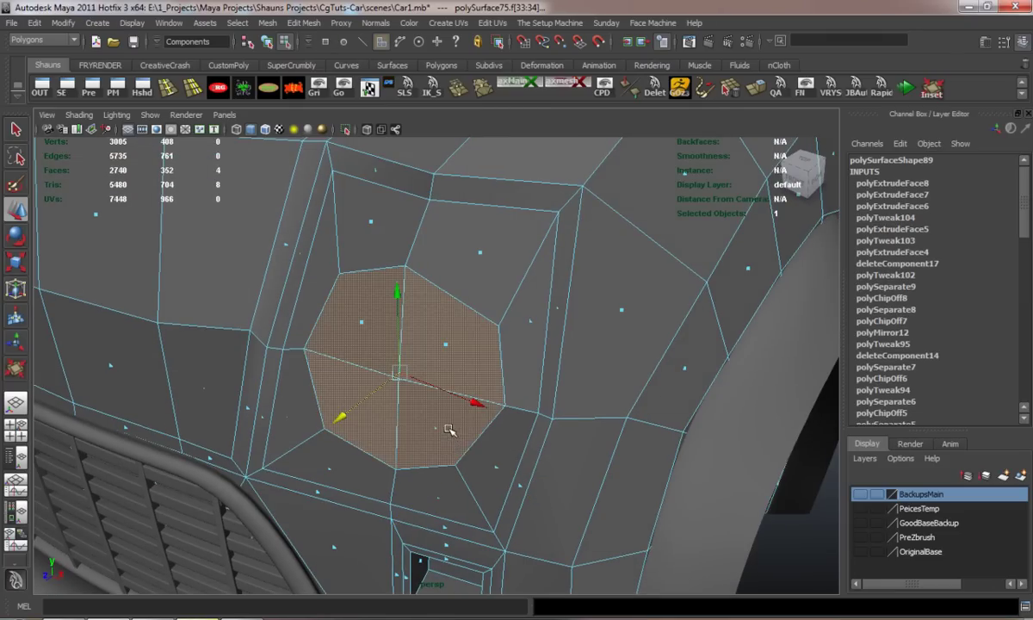
pyautogui.press('Delete')
pyautogui.press('3')
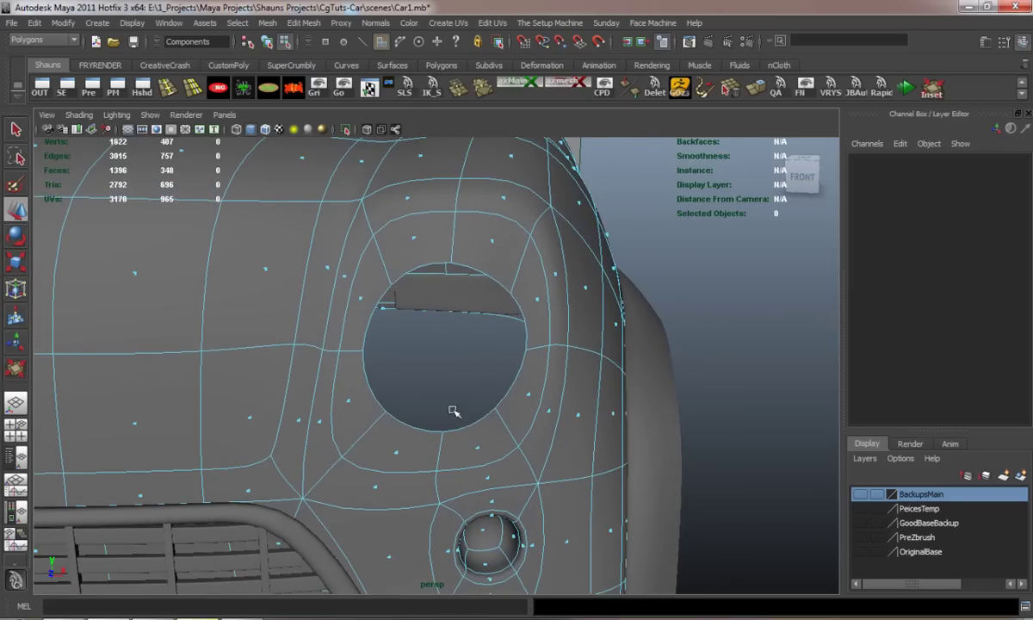
pyautogui.scroll(1, 454, 411)
pyautogui.keyDown('alt'); pyautogui.moveTo(466, 413); pyautogui.dragTo(462, 403); pyautogui.keyUp('alt')
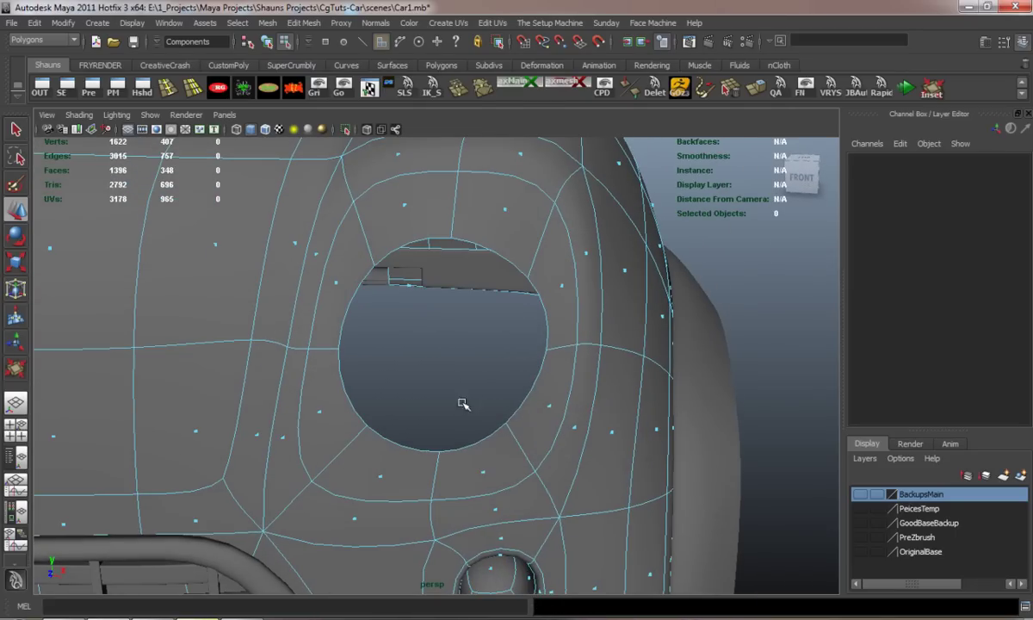
# Select the hole's rim vertices and merge them to round the opening
pyautogui.moveTo(519, 420); pyautogui.dragTo(461, 378, button='right')
pyautogui.moveTo(465, 383)
pyautogui.keyDown('alt'); pyautogui.mouseDown()
pyautogui.moveTo(505, 487)
pyautogui.moveTo(629, 471)
pyautogui.mouseUp(); pyautogui.keyUp('alt')
pyautogui.press('1')
pyautogui.keyDown('alt'); pyautogui.moveTo(488, 402); pyautogui.dragTo(471, 442); pyautogui.keyUp('alt')
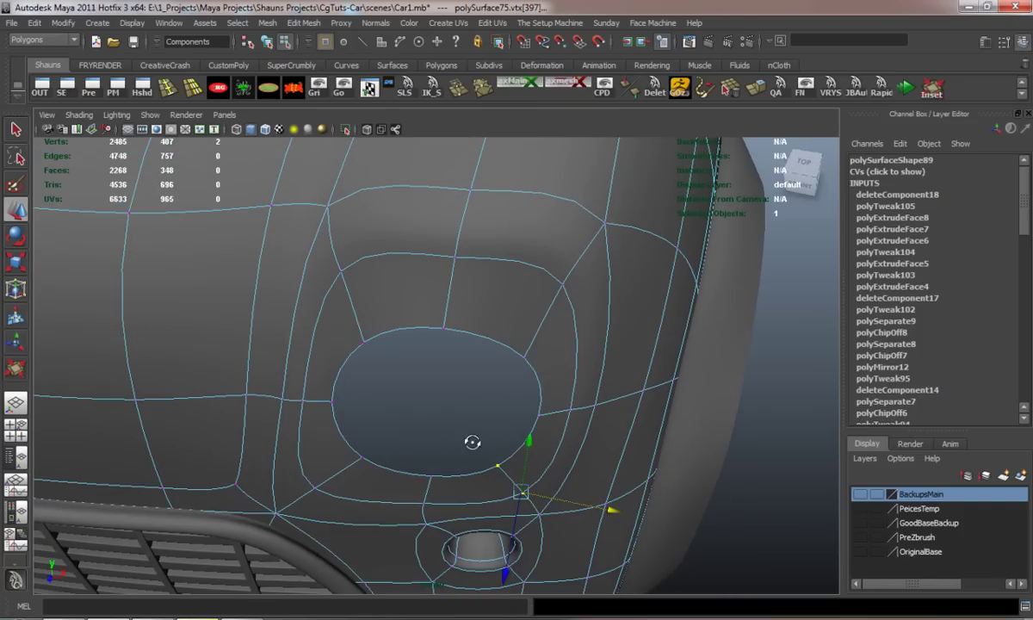
pyautogui.moveTo(491, 398)
pyautogui.keyDown('alt'); pyautogui.mouseDown()
pyautogui.moveTo(456, 362)
pyautogui.moveTo(371, 357)
pyautogui.moveTo(497, 349)
pyautogui.moveTo(418, 405)
pyautogui.moveTo(465, 244)
pyautogui.moveTo(350, 269)
pyautogui.moveTo(275, 252)
pyautogui.mouseUp(); pyautogui.keyUp('alt')
# Slide a hole rim edge to reshape the opening, preview it smoothed, then undo
pyautogui.click(159, 301)
pyautogui.keyDown('alt'); pyautogui.moveTo(177, 330); pyautogui.dragTo(273, 325); pyautogui.keyUp('alt')
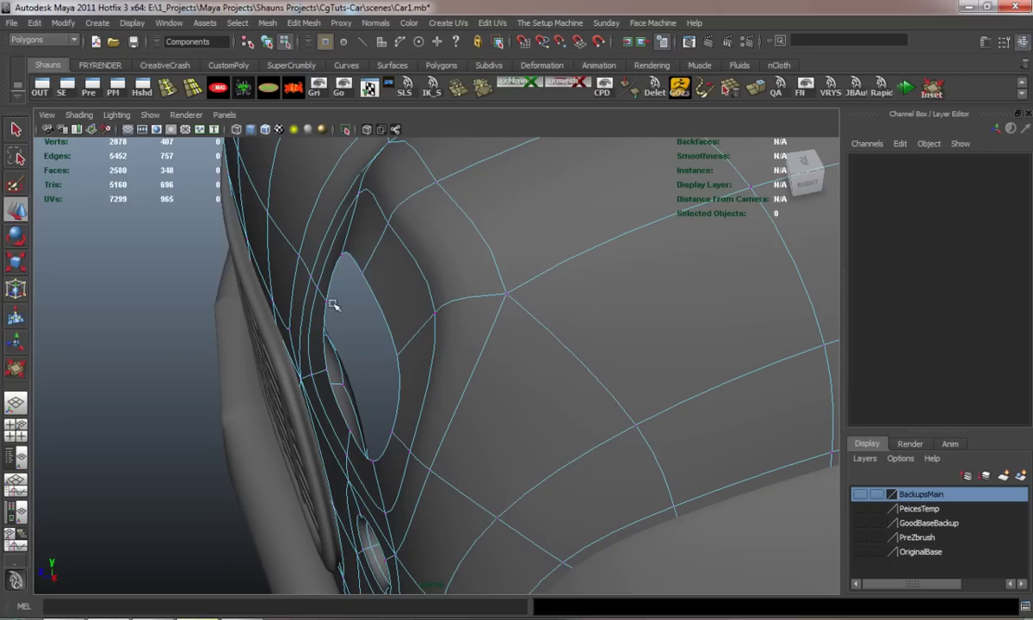
pyautogui.moveTo(363, 280); pyautogui.dragTo(363, 273, button='right')
pyautogui.click(375, 296)
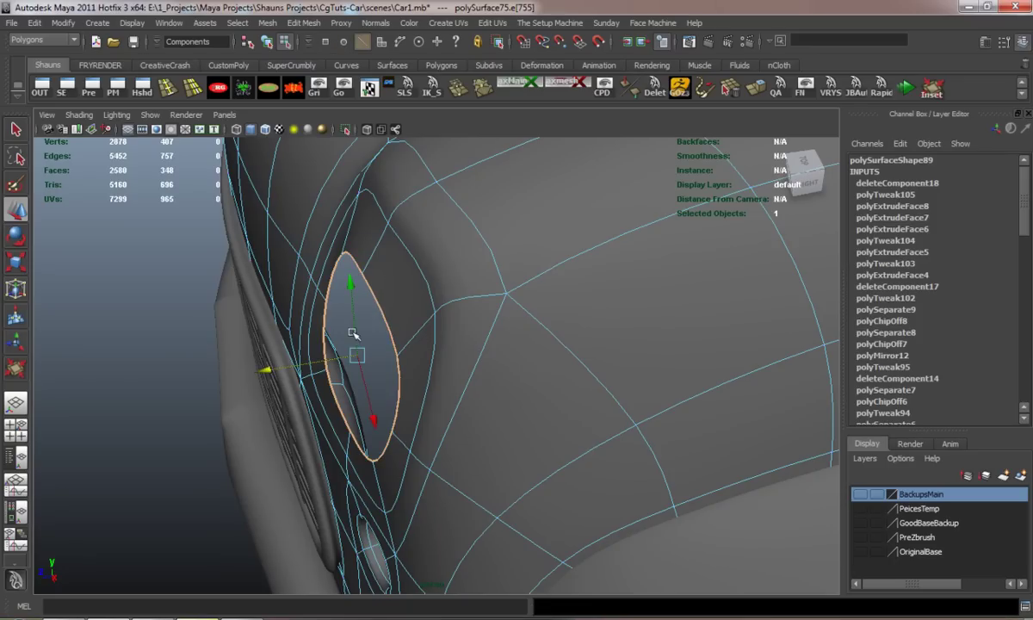
pyautogui.press('1')
pyautogui.moveTo(254, 368); pyautogui.dragTo(373, 336)
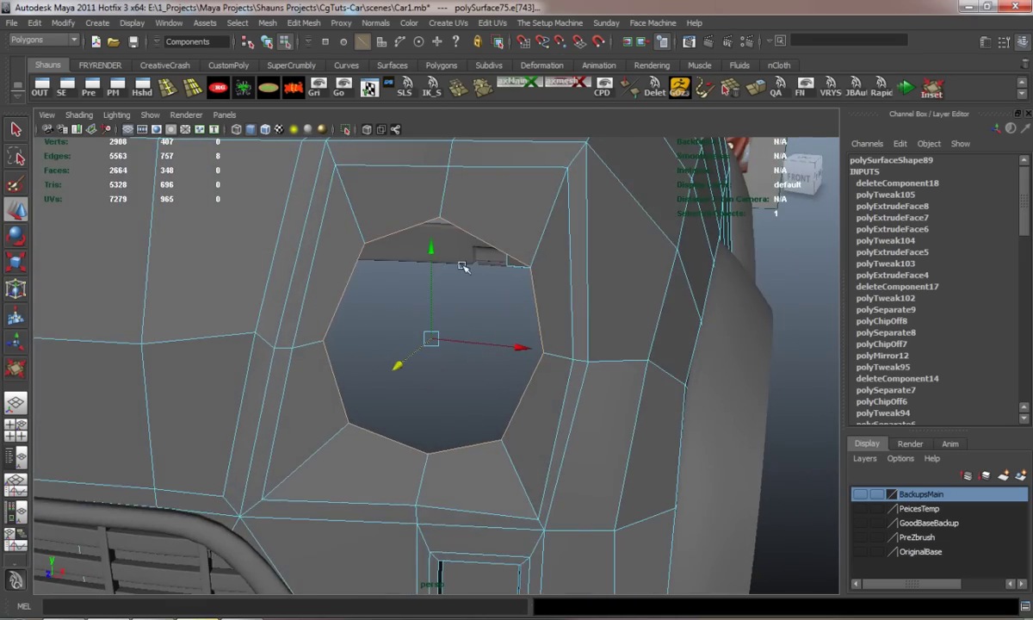
pyautogui.keyDown('alt'); pyautogui.moveTo(514, 219); pyautogui.dragTo(491, 276); pyautogui.keyUp('alt')
pyautogui.press('3')
pyautogui.scroll(-5, 622, 357)
pyautogui.moveTo(652, 368)
pyautogui.keyDown('alt'); pyautogui.mouseDown()
pyautogui.moveTo(523, 387)
pyautogui.moveTo(419, 369)
pyautogui.moveTo(537, 363)
pyautogui.moveTo(684, 385)
pyautogui.moveTo(588, 469)
pyautogui.moveTo(560, 417)
pyautogui.moveTo(492, 370)
pyautogui.moveTo(428, 346)
pyautogui.moveTo(449, 329)
pyautogui.moveTo(438, 369)
pyautogui.moveTo(427, 203)
pyautogui.moveTo(422, 215)
pyautogui.mouseUp(); pyautogui.keyUp('alt')
pyautogui.scroll(3, 493, 370)
pyautogui.press('1')
pyautogui.hotkey('ctrl', 'z')
# Try raising the vertex above the hole, then undo the move
pyautogui.rightClick(425, 319)
pyautogui.click(397, 329)
pyautogui.click(441, 356)
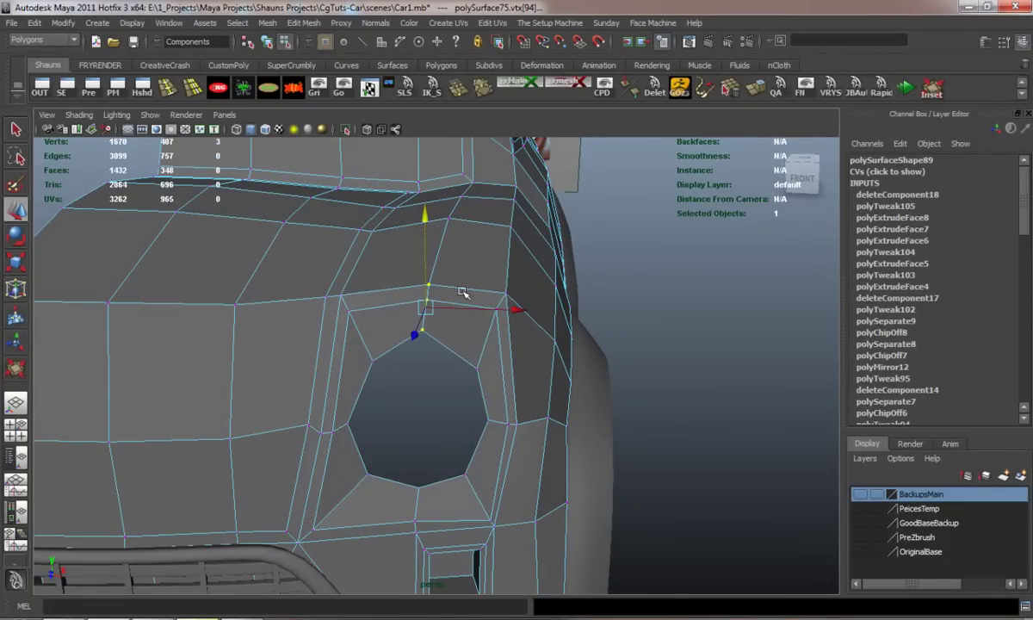
pyautogui.keyDown('alt'); pyautogui.moveTo(425, 262); pyautogui.dragTo(675, 369); pyautogui.keyUp('alt')
pyautogui.click(676, 368)
pyautogui.press('1')
pyautogui.moveTo(541, 426)
pyautogui.keyDown('alt'); pyautogui.mouseDown()
pyautogui.moveTo(452, 376)
pyautogui.moveTo(415, 390)
pyautogui.mouseUp(); pyautogui.keyUp('alt')
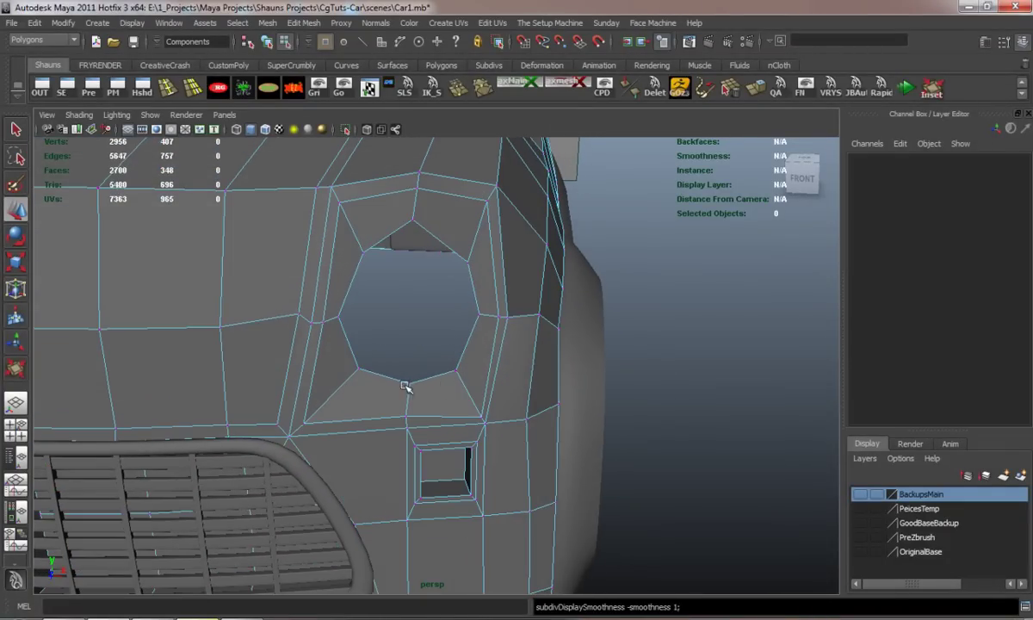
pyautogui.moveTo(414, 431); pyautogui.dragTo(414, 427)
pyautogui.moveTo(410, 337); pyautogui.dragTo(410, 310)
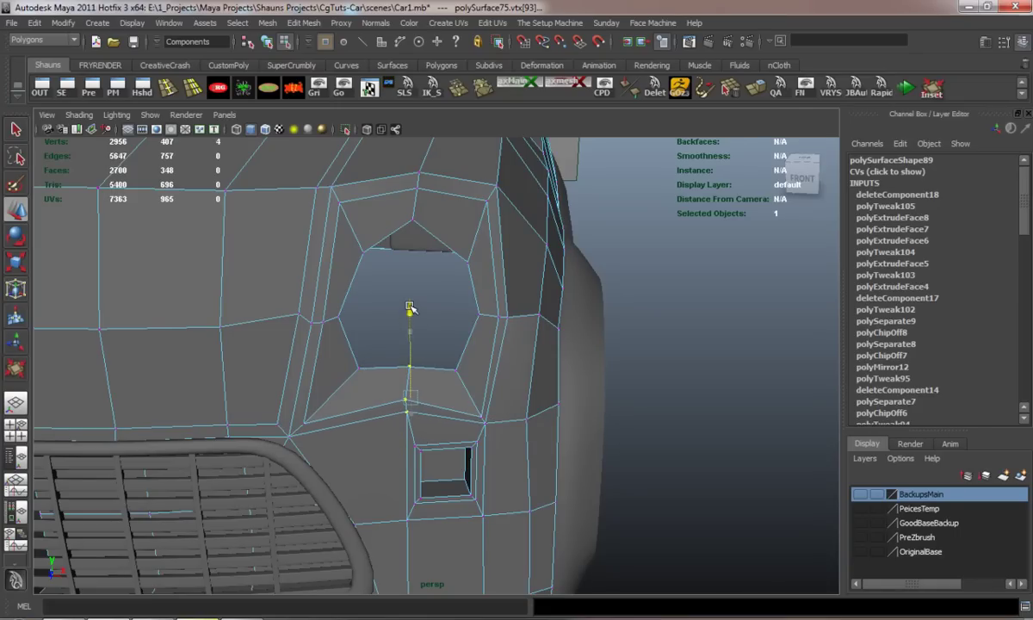
pyautogui.hotkey('ctrl', 'z')
pyautogui.hotkey('ctrl', 'z')
pyautogui.hotkey('ctrl', 'z')
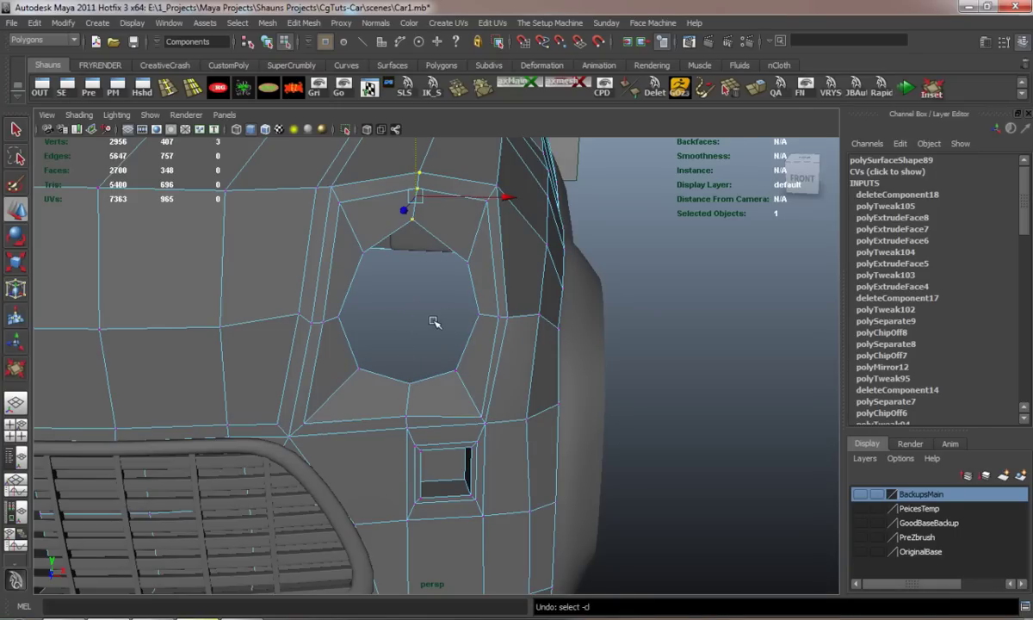
pyautogui.hotkey('ctrl', 'z')
# Scale the hole's rim edge loop up to enlarge the headlight hole
pyautogui.moveTo(433, 248); pyautogui.dragTo(436, 217, button='right')
pyautogui.click(433, 302)
pyautogui.click(411, 321)
pyautogui.press('r')
pyautogui.moveTo(411, 322); pyautogui.dragTo(427, 311)
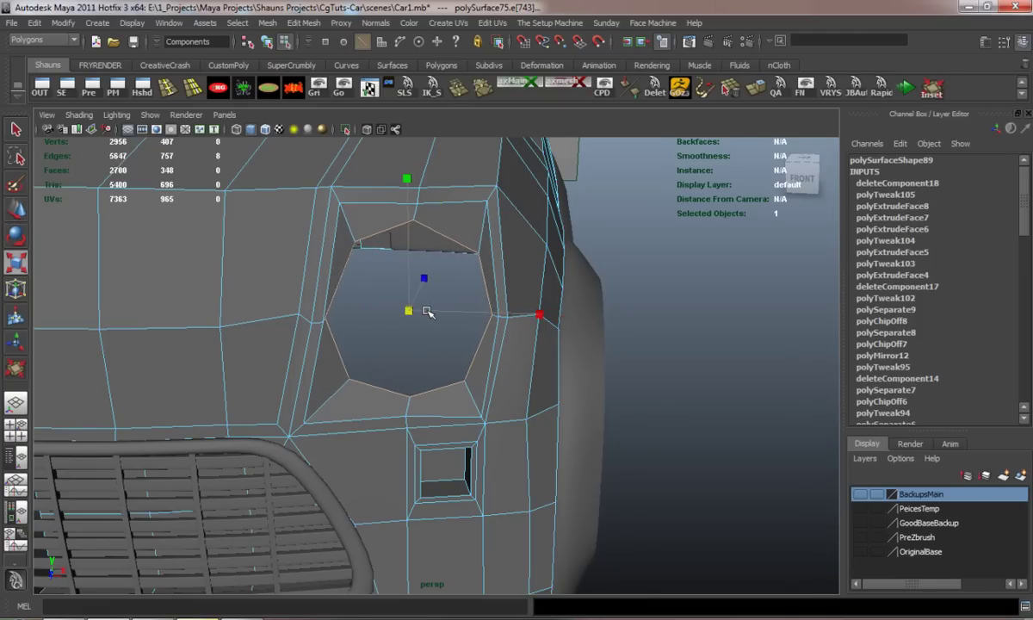
pyautogui.press('3')
pyautogui.keyDown('alt'); pyautogui.moveTo(673, 357); pyautogui.dragTo(465, 379); pyautogui.keyUp('alt')
pyautogui.moveTo(318, 290)
pyautogui.mouseDown()
pyautogui.moveTo(540, 284)
pyautogui.moveTo(618, 292)
pyautogui.moveTo(617, 310)
pyautogui.moveTo(525, 256)
pyautogui.mouseUp()
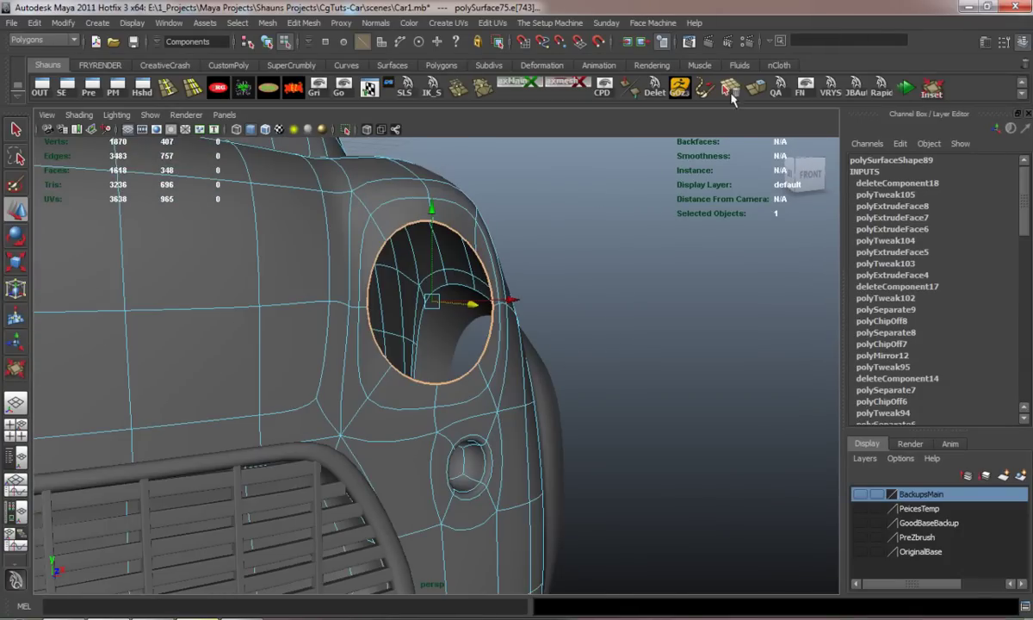
pyautogui.press('1')
# Extrude the rim edges twice, shrinking the first loop inward and pushing the second back
pyautogui.hotkey('ctrl', 'e')
pyautogui.moveTo(551, 294)
pyautogui.keyDown('alt'); pyautogui.mouseDown()
pyautogui.moveTo(510, 325)
pyautogui.moveTo(432, 327)
pyautogui.mouseUp(); pyautogui.keyUp('alt')
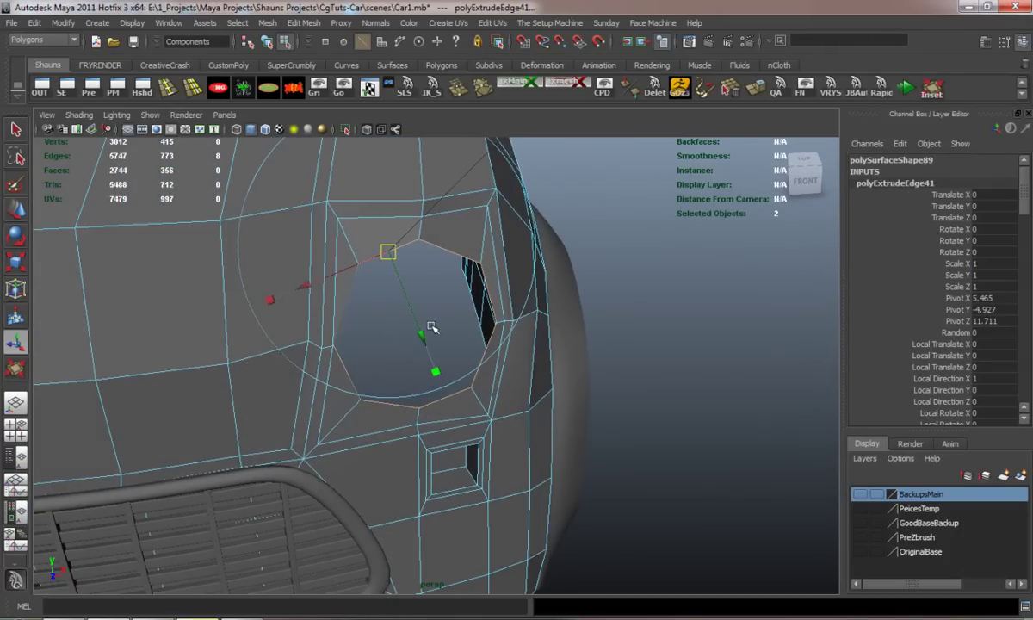
pyautogui.moveTo(388, 320); pyautogui.dragTo(404, 322, button='middle')
pyautogui.hotkey('ctrl', 'e')
pyautogui.keyDown('alt'); pyautogui.moveTo(388, 323); pyautogui.dragTo(408, 334); pyautogui.keyUp('alt')
pyautogui.moveTo(456, 411); pyautogui.dragTo(443, 400)
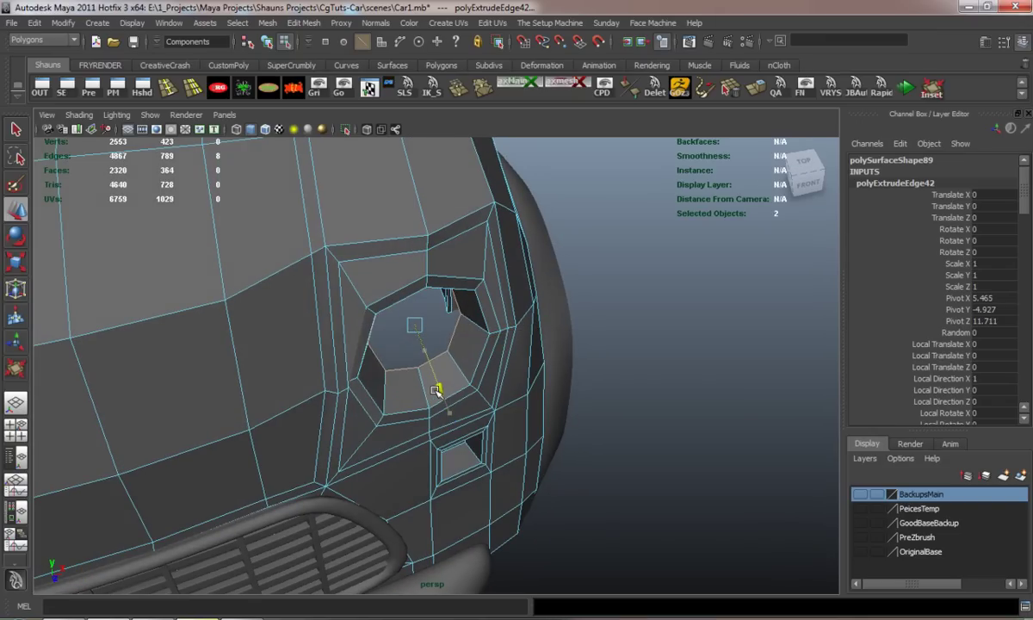
pyautogui.press('3')
pyautogui.click(580, 388)
pyautogui.moveTo(581, 387)
pyautogui.keyDown('alt'); pyautogui.mouseDown()
pyautogui.moveTo(387, 341)
pyautogui.moveTo(438, 341)
pyautogui.moveTo(503, 406)
pyautogui.moveTo(343, 308)
pyautogui.mouseUp(); pyautogui.keyUp('alt')
pyautogui.press('1')
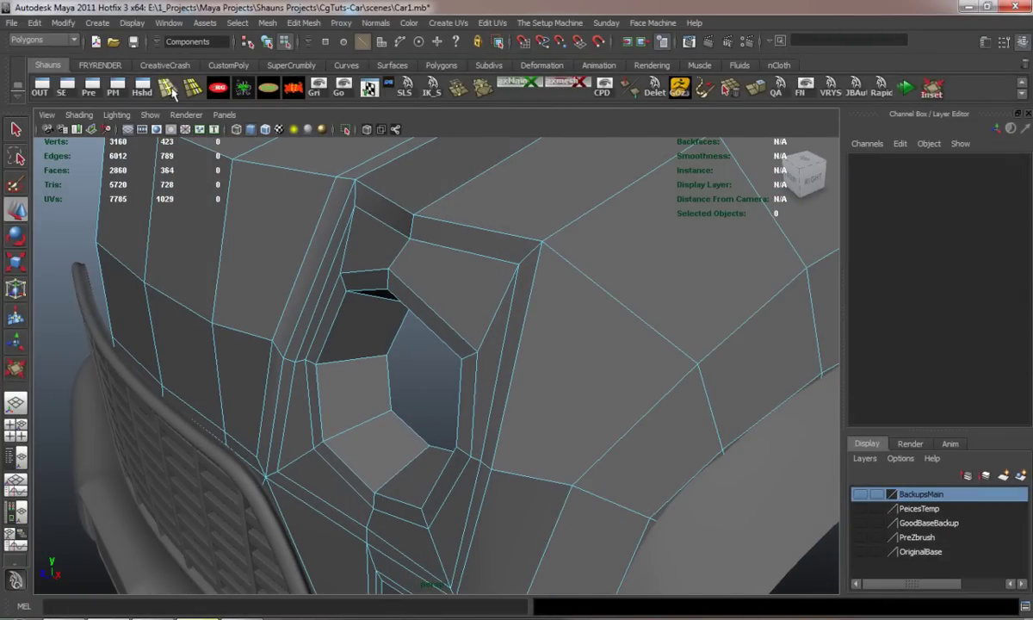
pyautogui.click(170, 90)
pyautogui.scroll(2, 384, 257)
# Insert a new edge loop hugging the socket rim and preview it smoothed
pyautogui.moveTo(351, 222); pyautogui.dragTo(357, 226)
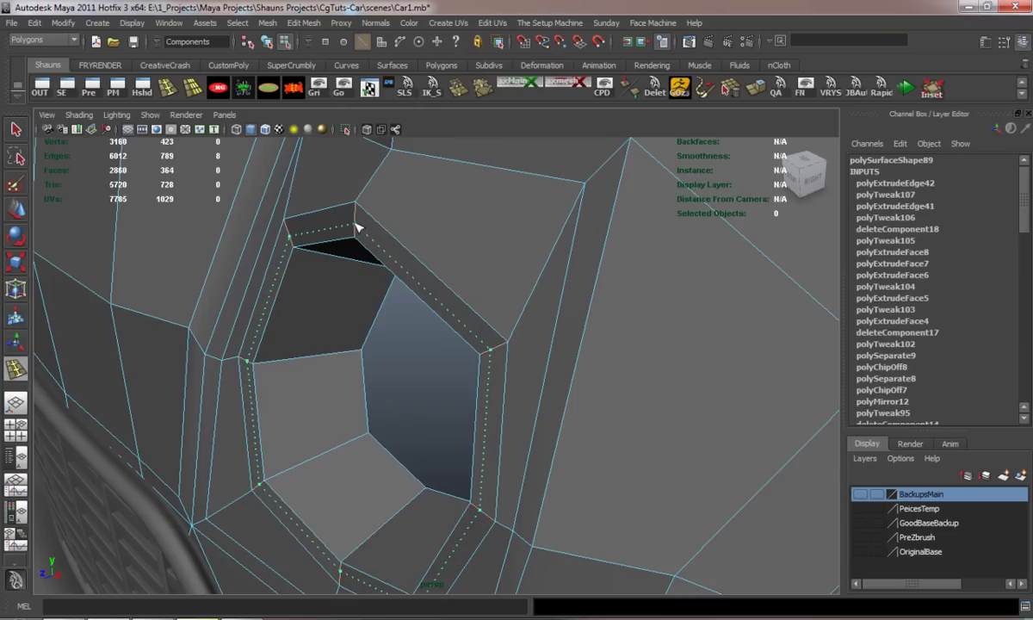
pyautogui.press('3')
pyautogui.press('w')
pyautogui.keyDown('alt'); pyautogui.moveTo(438, 258); pyautogui.dragTo(351, 301); pyautogui.keyUp('alt')
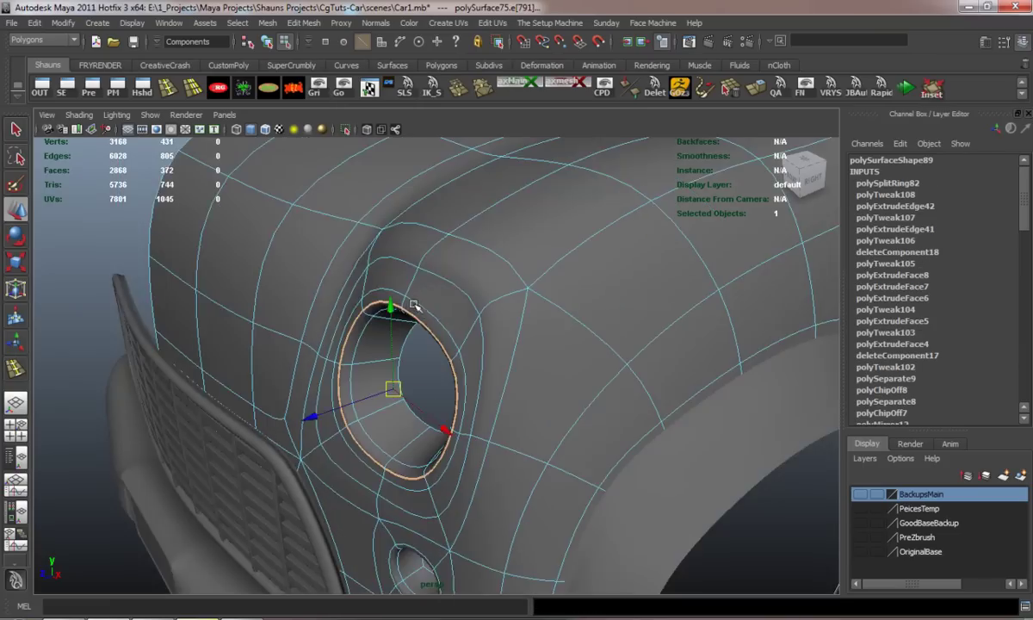
pyautogui.moveTo(351, 301); pyautogui.dragTo(472, 254, button='right')
pyautogui.click(258, 353)
pyautogui.moveTo(258, 353)
pyautogui.keyDown('alt'); pyautogui.mouseDown()
pyautogui.moveTo(372, 381)
pyautogui.moveTo(403, 356)
pyautogui.moveTo(407, 323)
pyautogui.moveTo(339, 351)
pyautogui.moveTo(418, 374)
pyautogui.moveTo(381, 341)
pyautogui.mouseUp(); pyautogui.keyUp('alt')
pyautogui.scroll(3, 361, 372)
# Weld the socket's top vertex onto its neighbour and move the top and bottom vertices into place
pyautogui.click(371, 387)
pyautogui.press('1')
pyautogui.moveTo(371, 387)
pyautogui.keyDown('alt'); pyautogui.mouseDown()
pyautogui.moveTo(397, 392)
pyautogui.moveTo(320, 387)
pyautogui.moveTo(311, 360)
pyautogui.moveTo(287, 341)
pyautogui.mouseUp(); pyautogui.keyUp('alt')
pyautogui.press('F10')
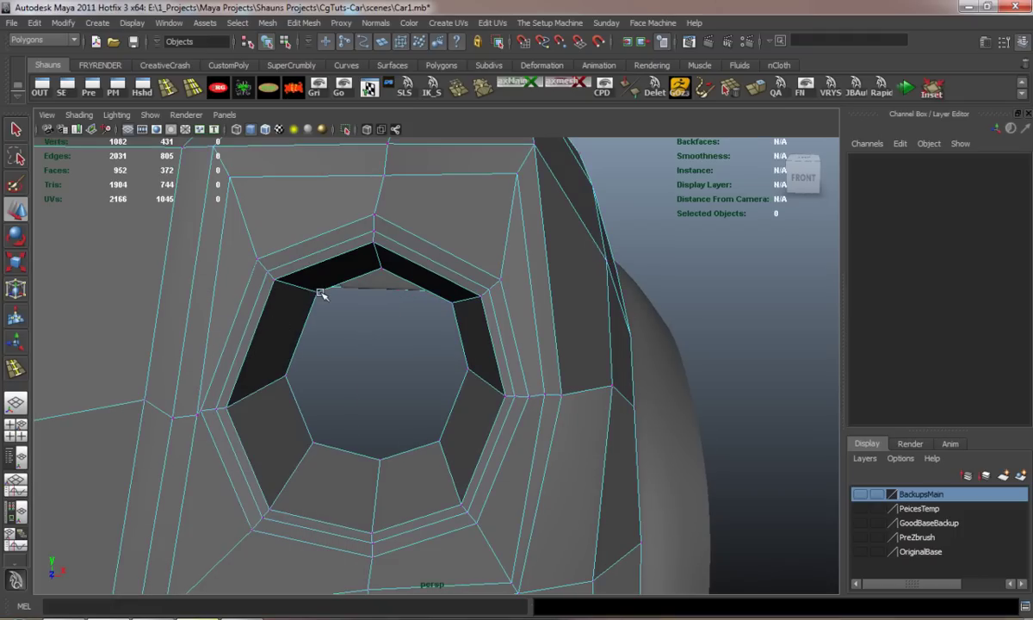
pyautogui.click(318, 293)
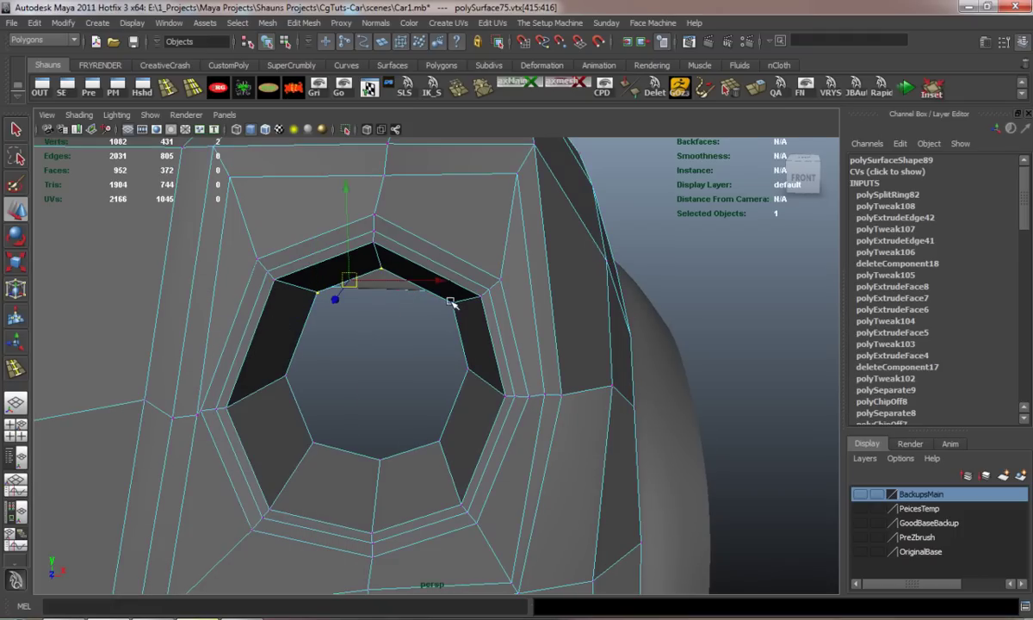
pyautogui.keyDown('shift'); pyautogui.moveTo(430, 347); pyautogui.dragTo(472, 281, button='right'); pyautogui.keyUp('shift')
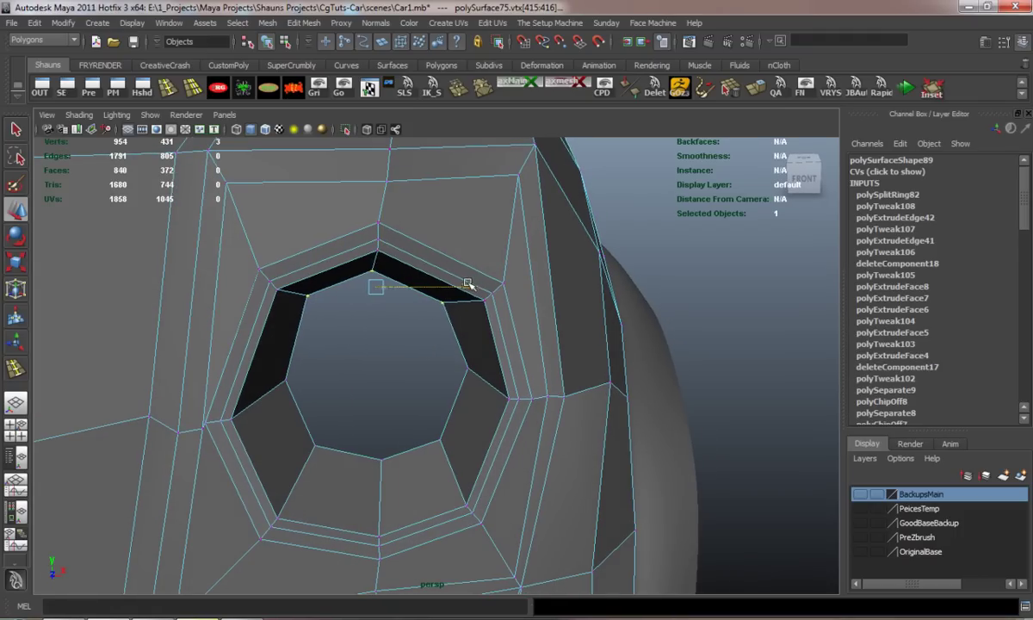
pyautogui.keyDown('alt'); pyautogui.moveTo(355, 387); pyautogui.dragTo(348, 419); pyautogui.keyUp('alt')
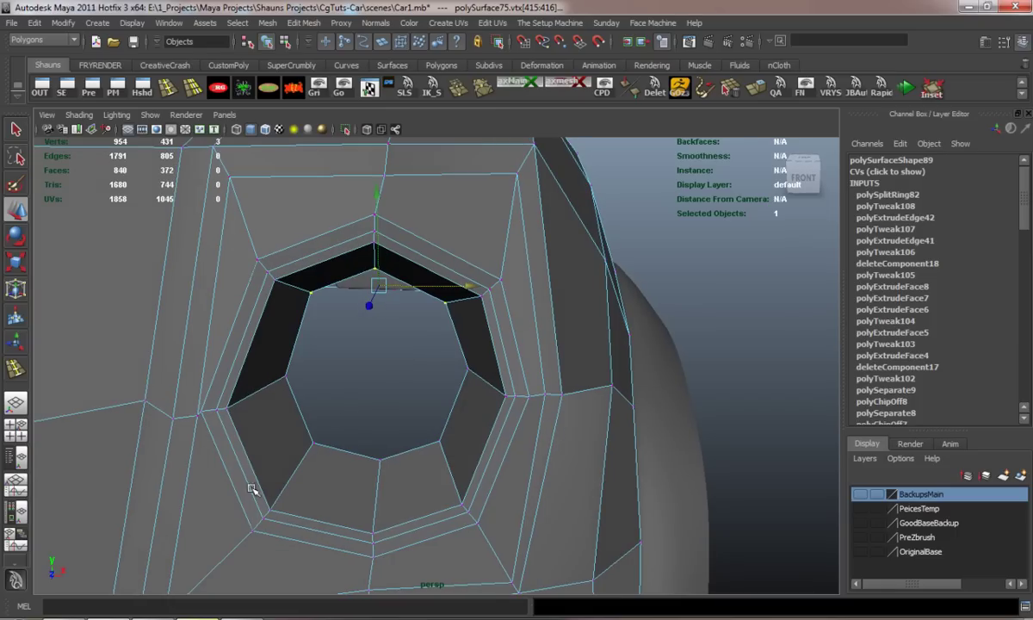
pyautogui.moveTo(444, 548)
pyautogui.keyDown('alt'); pyautogui.mouseDown()
pyautogui.moveTo(349, 513)
pyautogui.moveTo(345, 410)
pyautogui.mouseUp(); pyautogui.keyUp('alt')
pyautogui.moveTo(301, 495); pyautogui.dragTo(376, 554)
pyautogui.moveTo(350, 458); pyautogui.dragTo(339, 473)
pyautogui.press('3')
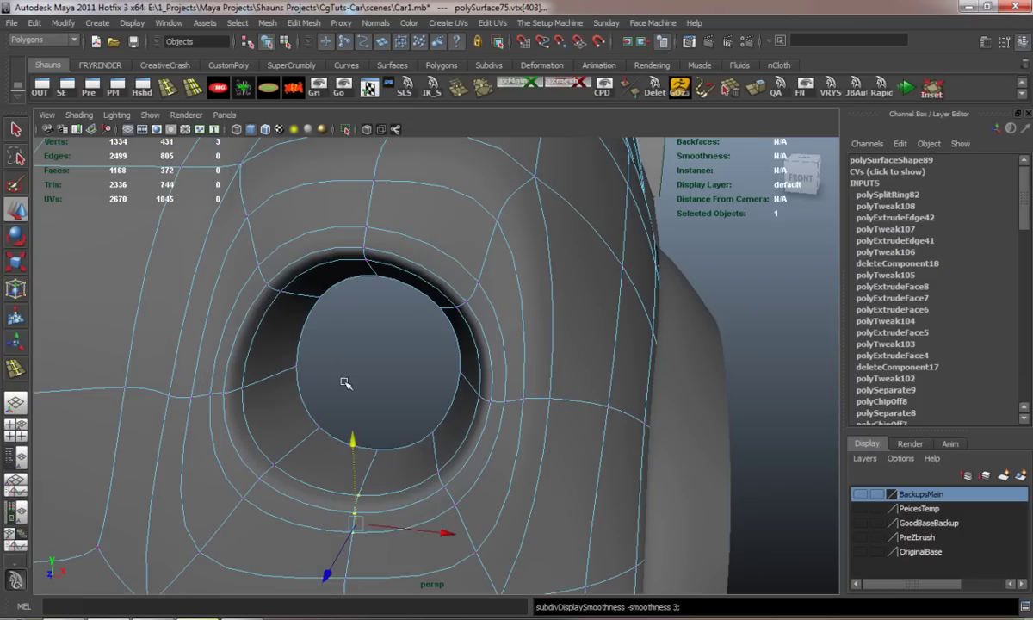
pyautogui.keyDown('alt'); pyautogui.moveTo(334, 398); pyautogui.dragTo(333, 420); pyautogui.keyUp('alt')
pyautogui.press('1')
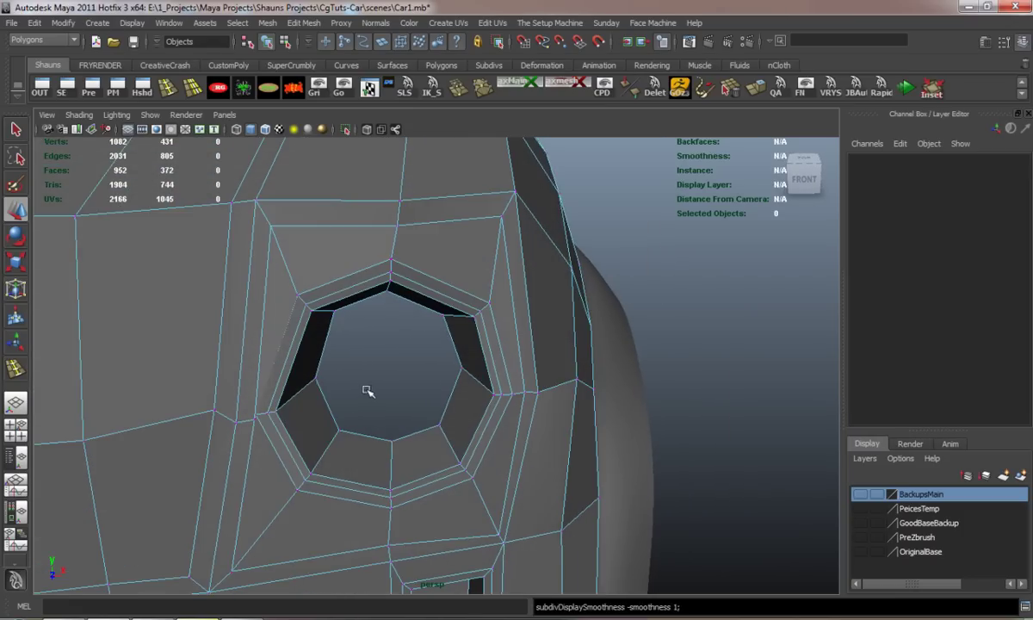
pyautogui.moveTo(361, 381)
pyautogui.keyDown('alt'); pyautogui.mouseDown()
pyautogui.moveTo(363, 372)
pyautogui.moveTo(292, 419)
pyautogui.moveTo(198, 417)
pyautogui.moveTo(340, 410)
pyautogui.moveTo(338, 361)
pyautogui.mouseUp(); pyautogui.keyUp('alt')
pyautogui.scroll(-2, 365, 383)
pyautogui.press('3')
pyautogui.scroll(-5, 378, 391)
pyautogui.moveTo(337, 361); pyautogui.dragTo(394, 341, button='right')
pyautogui.moveTo(361, 419)
pyautogui.keyDown('alt'); pyautogui.mouseDown()
pyautogui.moveTo(364, 454)
pyautogui.moveTo(359, 416)
pyautogui.mouseUp(); pyautogui.keyUp('alt')
pyautogui.scroll(5, 370, 378)
pyautogui.moveTo(376, 357)
pyautogui.keyDown('alt'); pyautogui.mouseDown()
pyautogui.moveTo(279, 361)
pyautogui.moveTo(392, 330)
pyautogui.moveTo(392, 391)
pyautogui.moveTo(423, 347)
pyautogui.mouseUp(); pyautogui.keyUp('alt')
pyautogui.click(410, 332)
pyautogui.press('1')
pyautogui.press('3')
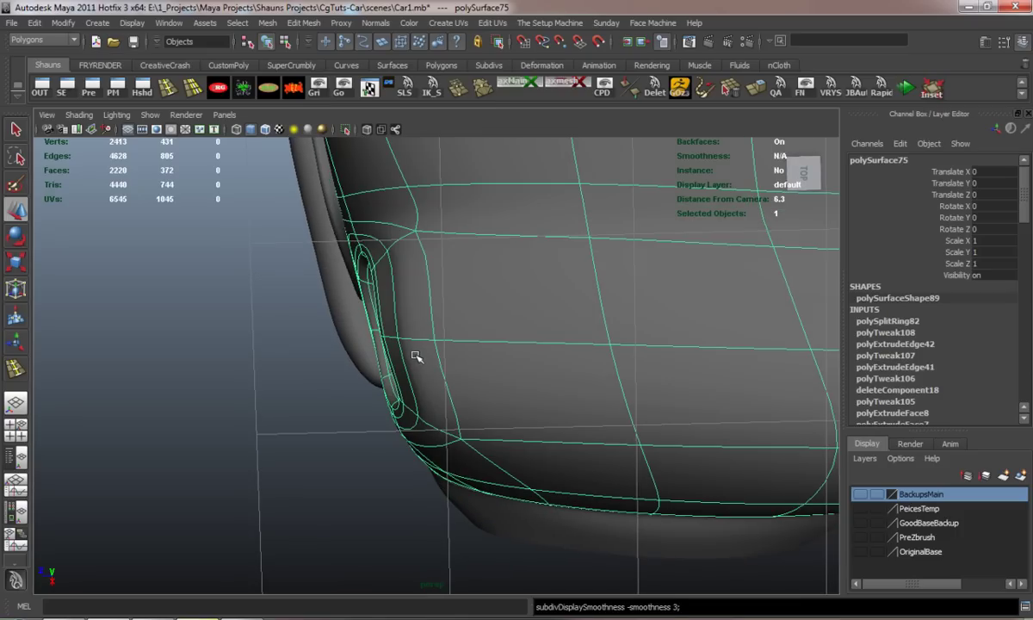
pyautogui.moveTo(423, 332); pyautogui.dragTo(379, 329, button='right')
pyautogui.moveTo(462, 354)
pyautogui.mouseDown()
pyautogui.moveTo(364, 387)
pyautogui.moveTo(449, 327)
pyautogui.moveTo(431, 368)
pyautogui.moveTo(474, 396)
pyautogui.moveTo(456, 394)
pyautogui.mouseUp()
pyautogui.scroll(-5, 472, 391)
pyautogui.moveTo(243, 370); pyautogui.dragTo(597, 537)
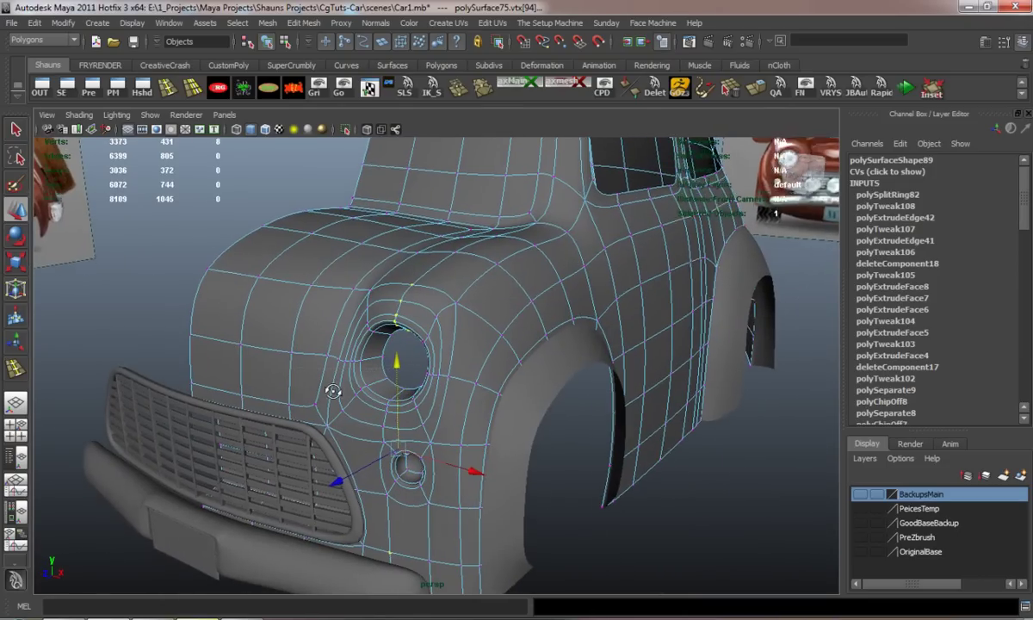
pyautogui.keyDown('alt'); pyautogui.moveTo(336, 377); pyautogui.dragTo(334, 456); pyautogui.keyUp('alt')
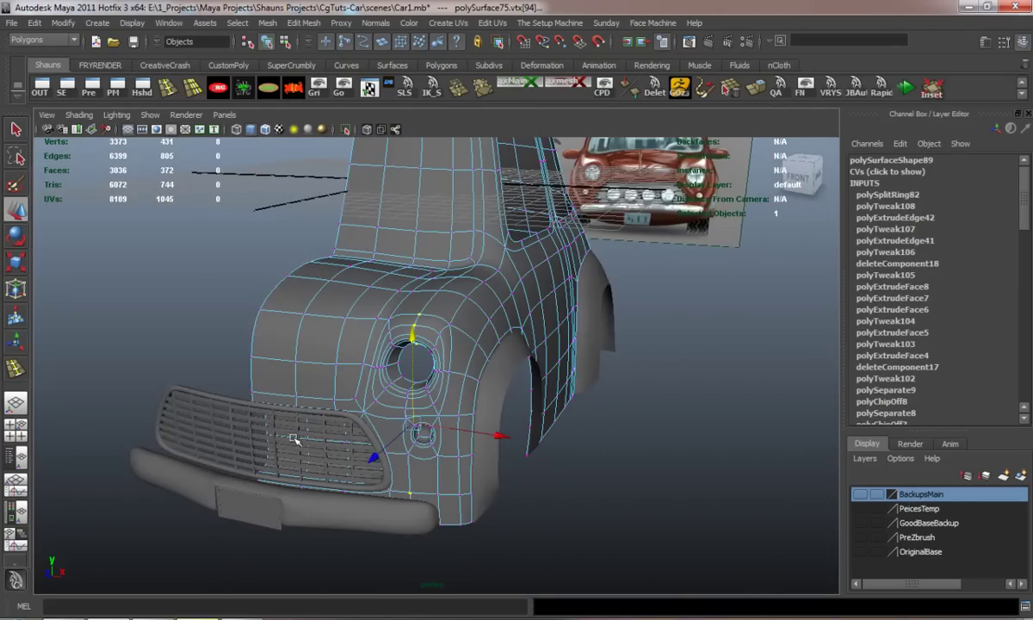
pyautogui.scroll(3, 402, 387)
pyautogui.moveTo(402, 386)
pyautogui.keyDown('alt'); pyautogui.mouseDown()
pyautogui.moveTo(414, 445)
pyautogui.moveTo(394, 472)
pyautogui.mouseUp(); pyautogui.keyUp('alt')
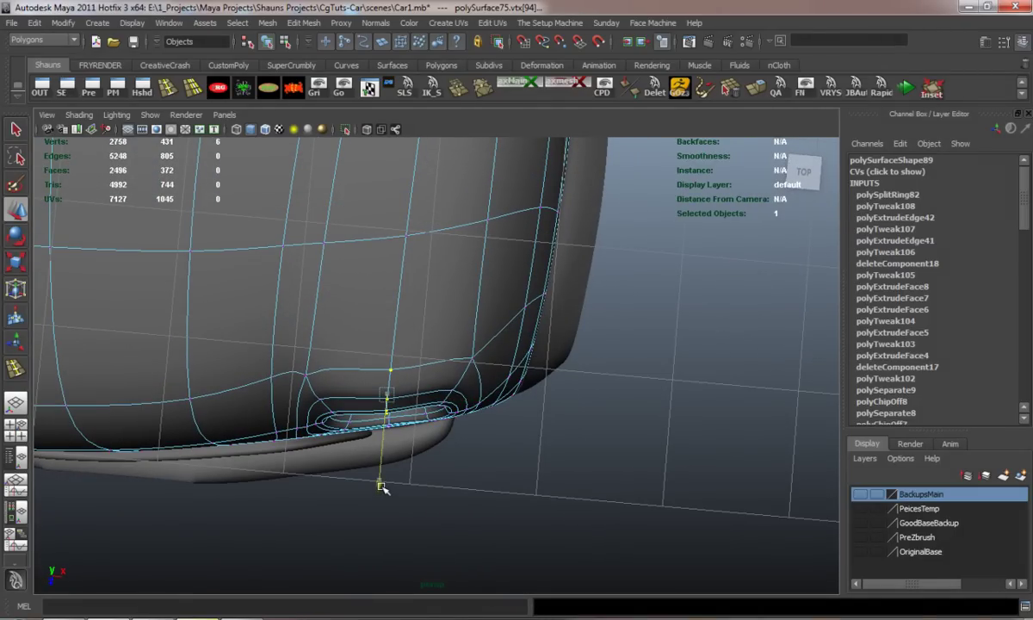
pyautogui.click(520, 463)
pyautogui.moveTo(520, 463)
pyautogui.keyDown('alt'); pyautogui.mouseDown()
pyautogui.moveTo(480, 406)
pyautogui.moveTo(475, 360)
pyautogui.moveTo(295, 367)
pyautogui.moveTo(484, 364)
pyautogui.moveTo(495, 418)
pyautogui.moveTo(480, 382)
pyautogui.mouseUp(); pyautogui.keyUp('alt')
pyautogui.scroll(3, 480, 382)
pyautogui.press('1')
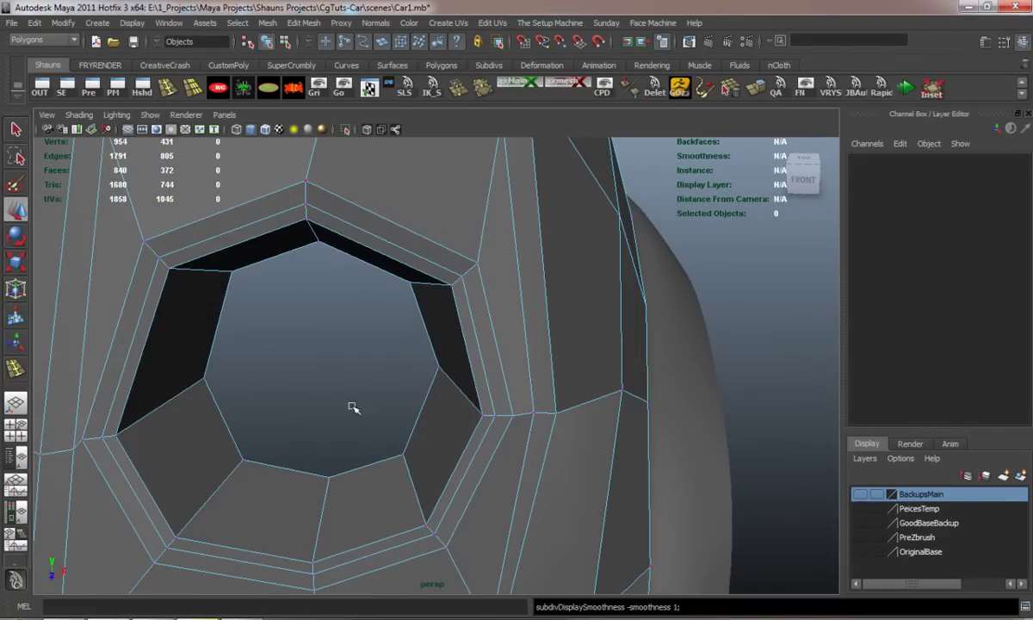
pyautogui.moveTo(197, 375); pyautogui.dragTo(201, 358, button='right')
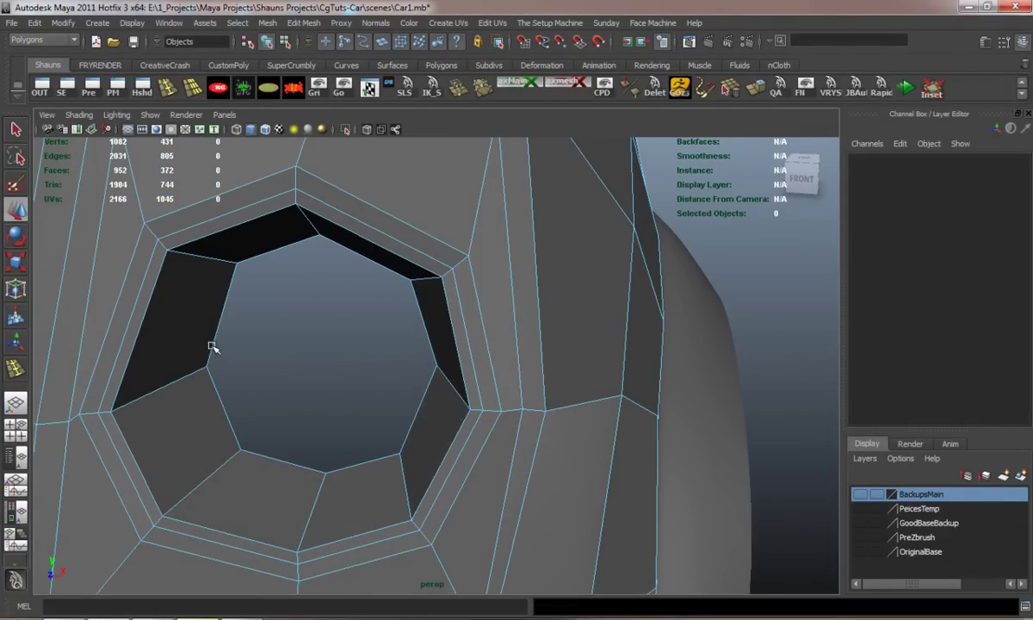
# Extrude the socket's inner edge ring twice, scaling the first inward in local space
pyautogui.click(206, 336)
pyautogui.click(268, 24)
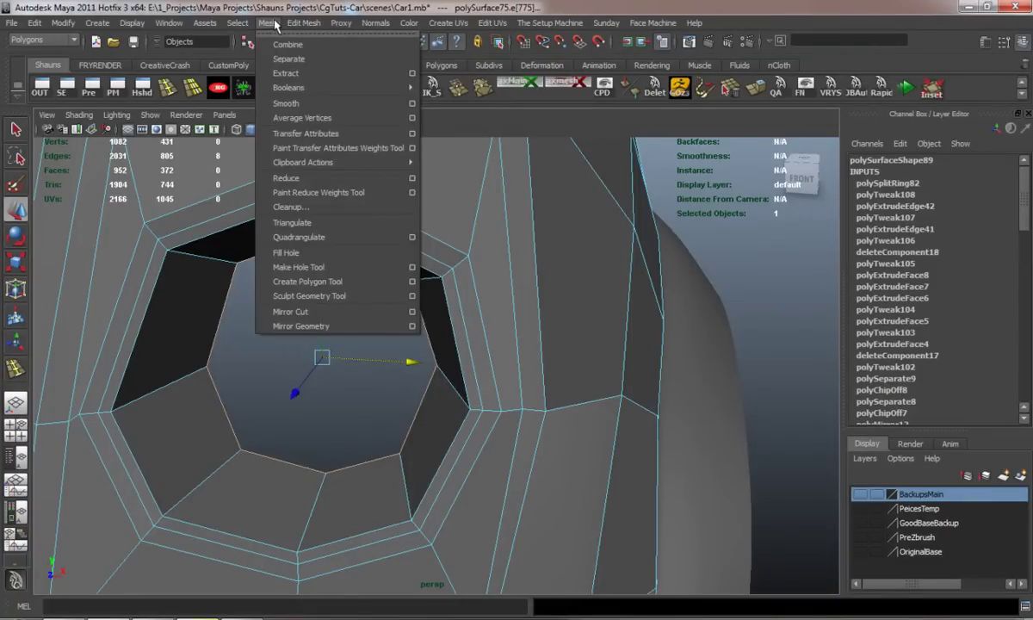
pyautogui.click(605, 23)
pyautogui.hotkey('ctrl', 'e')
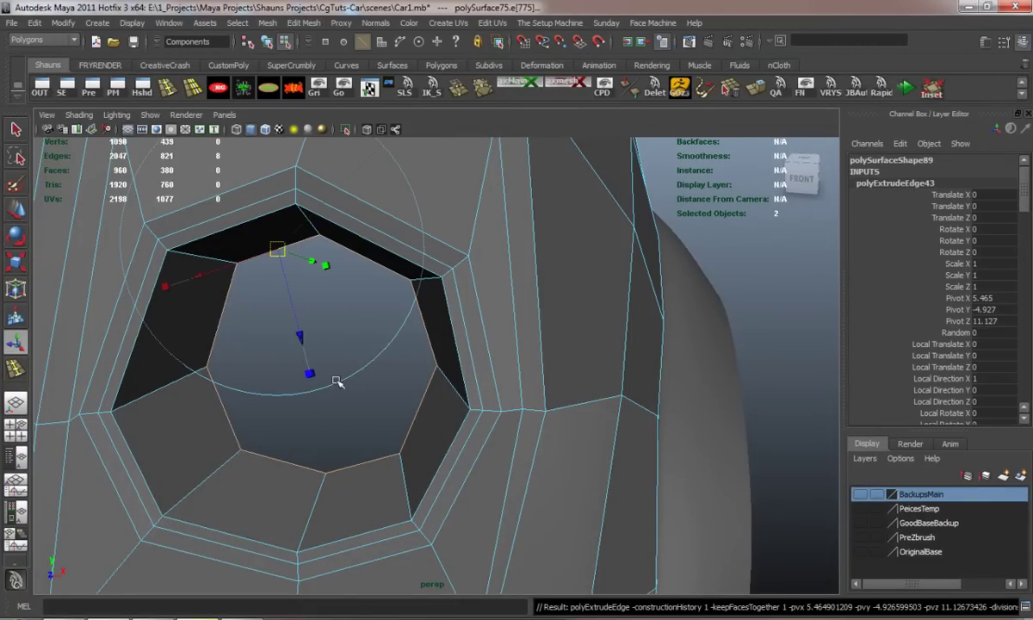
pyautogui.click(355, 377)
pyautogui.moveTo(314, 357); pyautogui.dragTo(276, 359)
pyautogui.hotkey('ctrl', 'e')
# Fill the hole at the socket's centre with Mesh > Fill Hole
pyautogui.click(267, 22)
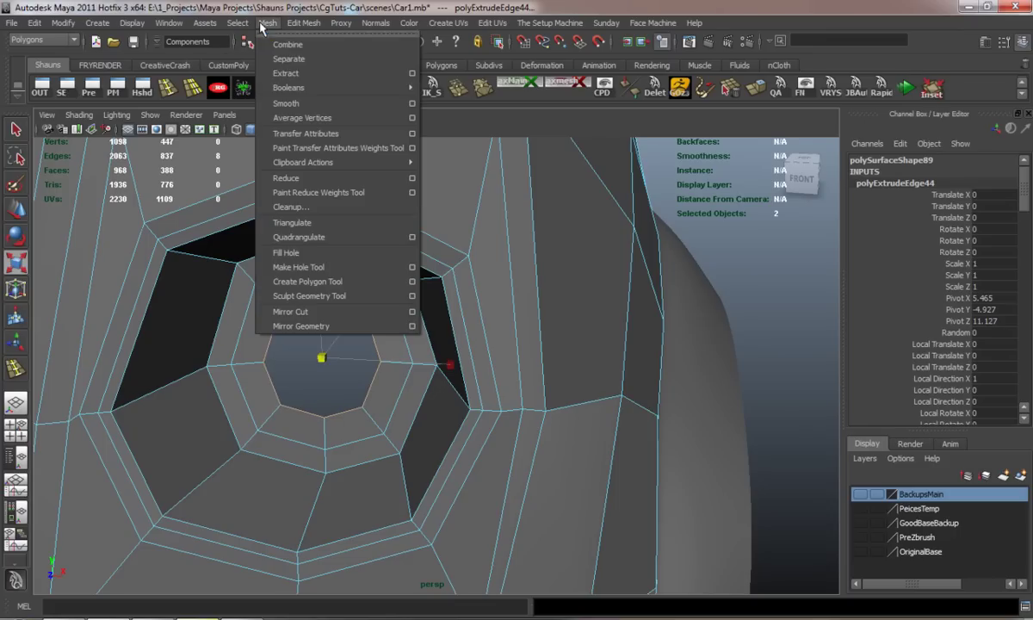
pyautogui.click(293, 251)
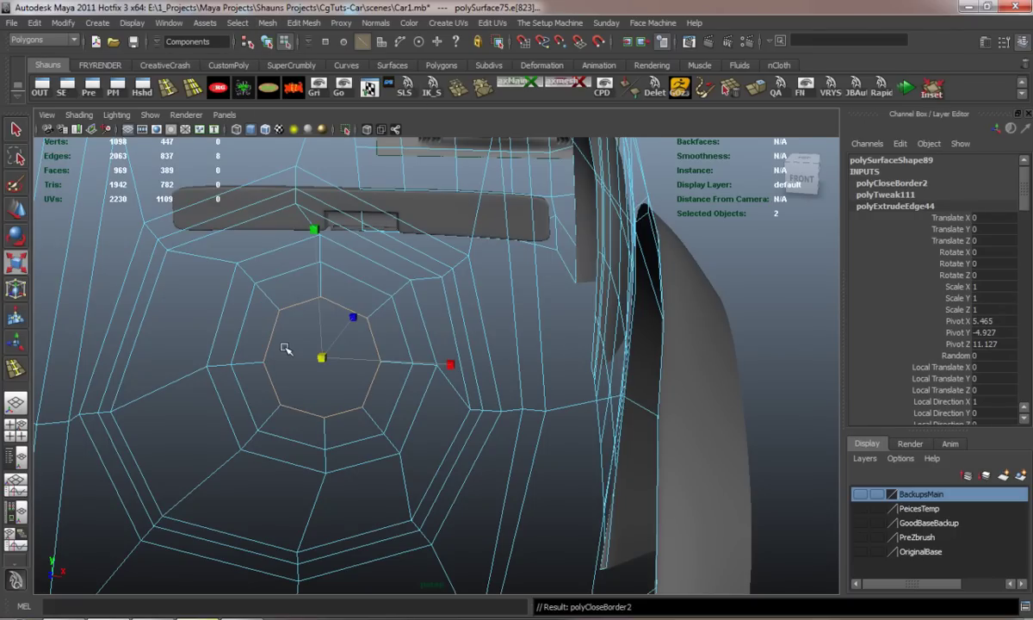
pyautogui.click(408, 96)
pyautogui.scroll(-3, 396, 281)
pyautogui.scroll(5, 684, 347)
pyautogui.click(479, 346)
# Poke the filled centre face so its edges fan from one vertex, then preview smoothed
pyautogui.press('3')
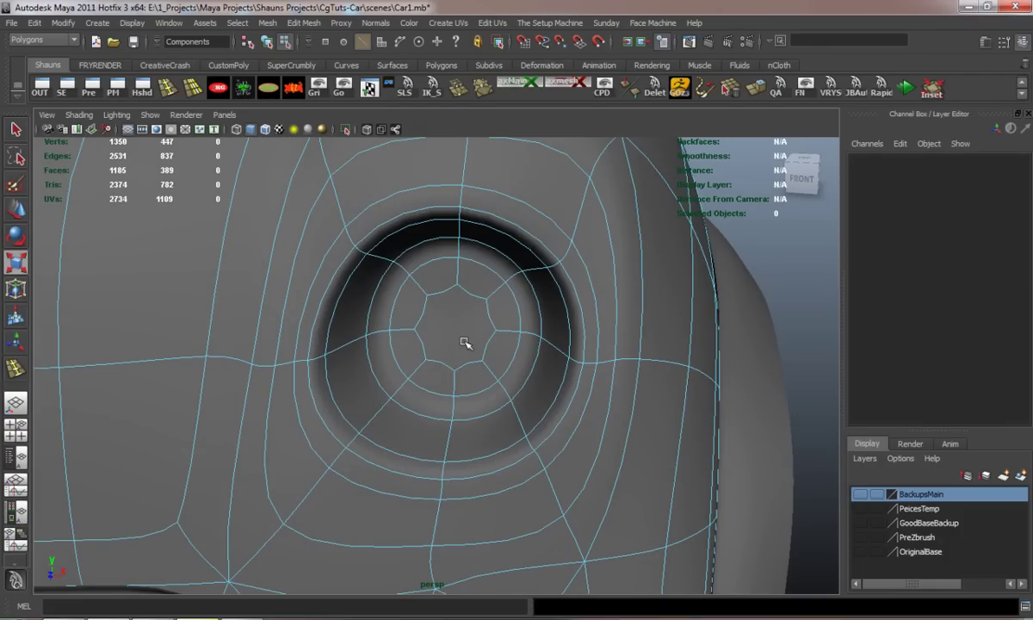
pyautogui.press('1')
pyautogui.moveTo(464, 343); pyautogui.dragTo(463, 360, button='right')
pyautogui.click(452, 314)
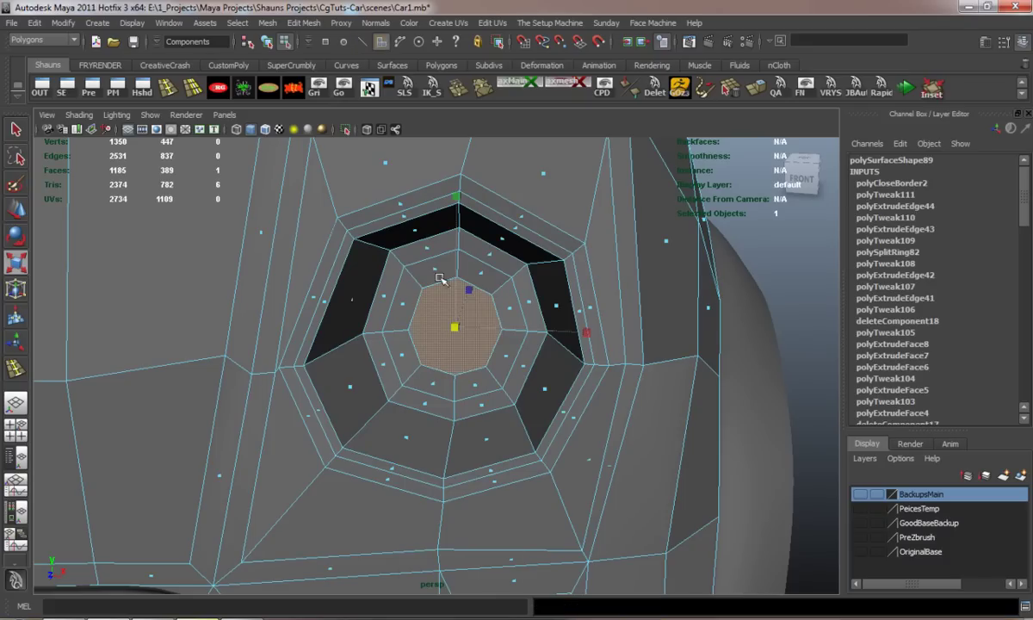
pyautogui.click(303, 23)
pyautogui.click(340, 251)
pyautogui.press('3')
pyautogui.scroll(-3, 568, 325)
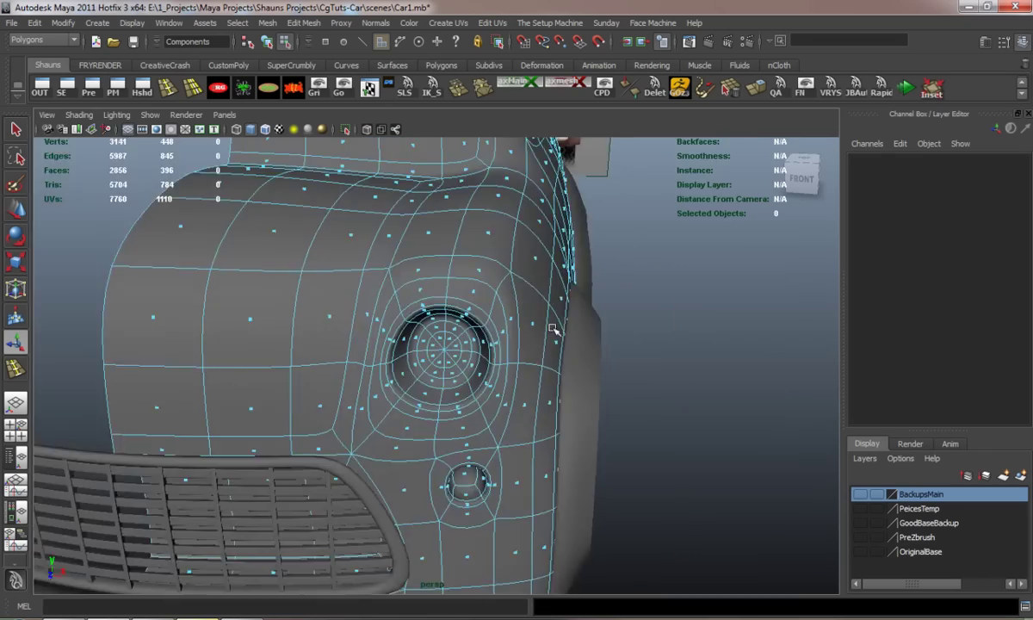
# Orbit around the car body to inspect the poked headlight socket in cage view
pyautogui.keyDown('alt'); pyautogui.moveTo(567, 325); pyautogui.dragTo(516, 309); pyautogui.keyUp('alt')
pyautogui.press('F8')
pyautogui.moveTo(452, 300)
pyautogui.keyDown('alt'); pyautogui.mouseDown()
pyautogui.moveTo(433, 368)
pyautogui.moveTo(400, 382)
pyautogui.mouseUp(); pyautogui.keyUp('alt')
pyautogui.moveTo(219, 368)
pyautogui.keyDown('alt'); pyautogui.mouseDown()
pyautogui.moveTo(272, 334)
pyautogui.moveTo(387, 306)
pyautogui.moveTo(483, 302)
pyautogui.moveTo(373, 342)
pyautogui.moveTo(353, 299)
pyautogui.mouseUp(); pyautogui.keyUp('alt')
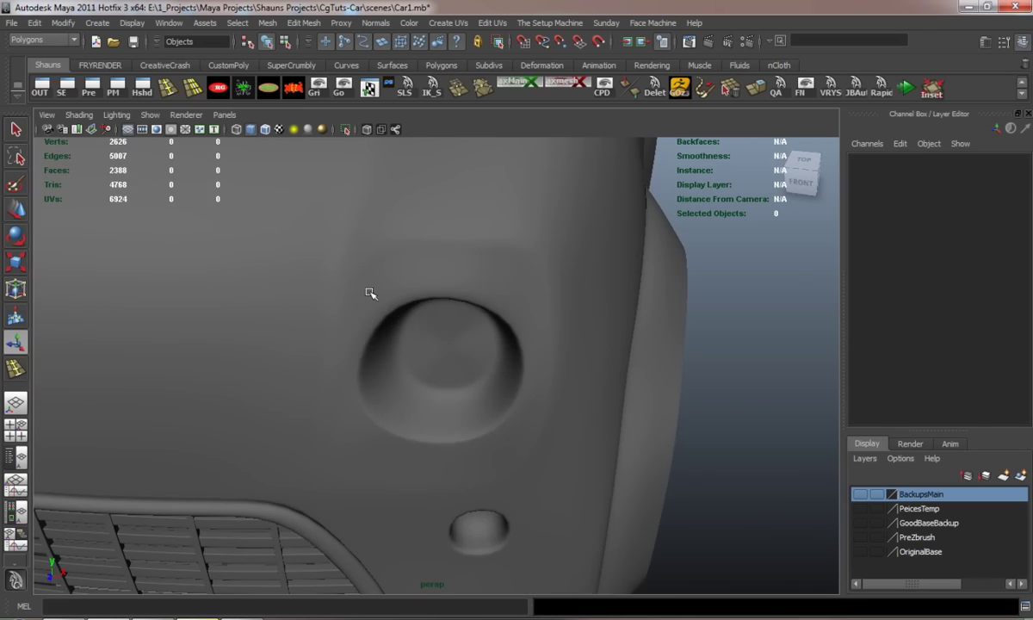
pyautogui.click(376, 307)
pyautogui.press('1')
pyautogui.scroll(3, 368, 336)
pyautogui.moveTo(368, 336)
pyautogui.keyDown('alt'); pyautogui.mouseDown()
pyautogui.moveTo(415, 322)
pyautogui.moveTo(388, 302)
pyautogui.mouseUp(); pyautogui.keyUp('alt')
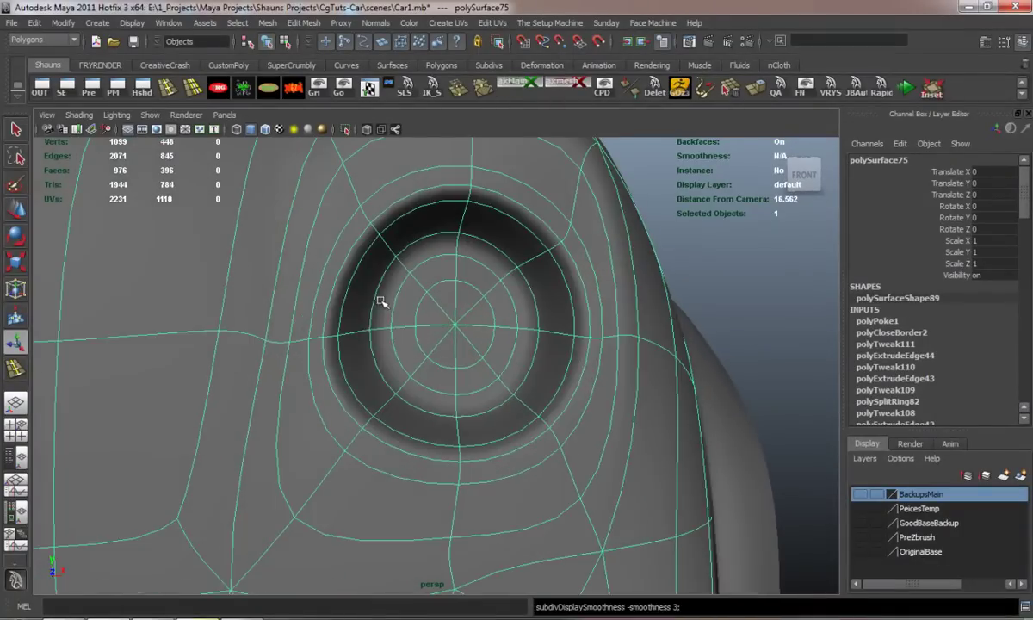
# Orbit toward the headlight, select the car body and show its low-poly cage
pyautogui.scroll(-5, 387, 302)
pyautogui.click(557, 356)
pyautogui.scroll(2, 557, 355)
pyautogui.keyDown('alt'); pyautogui.moveTo(556, 356); pyautogui.dragTo(415, 353); pyautogui.keyUp('alt')
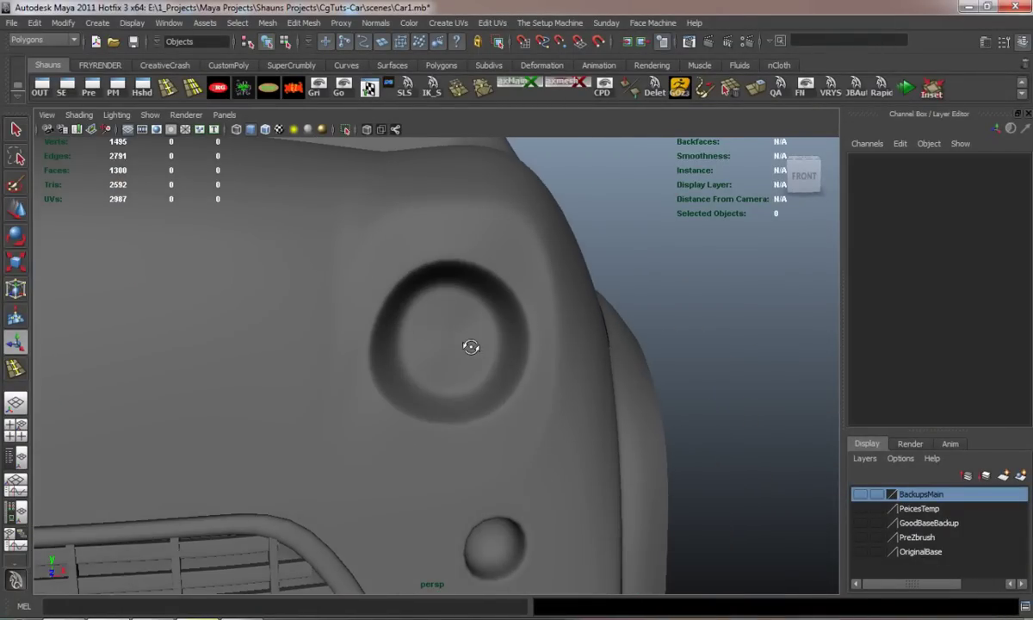
pyautogui.click(462, 342)
pyautogui.press('1')
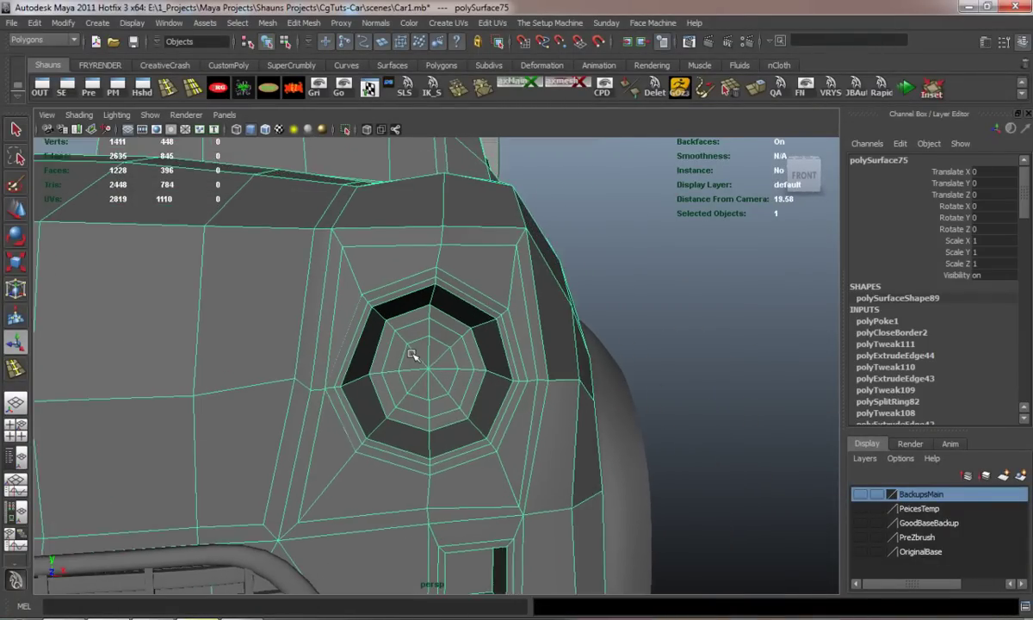
pyautogui.scroll(2, 398, 346)
pyautogui.scroll(3, 359, 385)
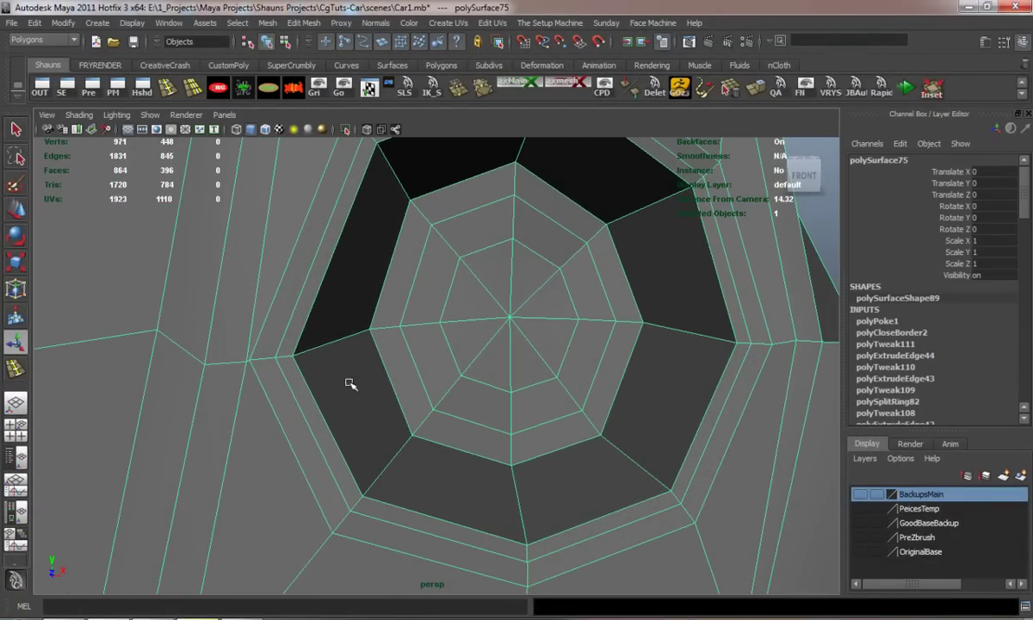
# In Vertex mode, select vertices left of the socket and on the fender, checking from several angles
pyautogui.moveTo(287, 351); pyautogui.dragTo(254, 361, button='right')
pyautogui.click(250, 359)
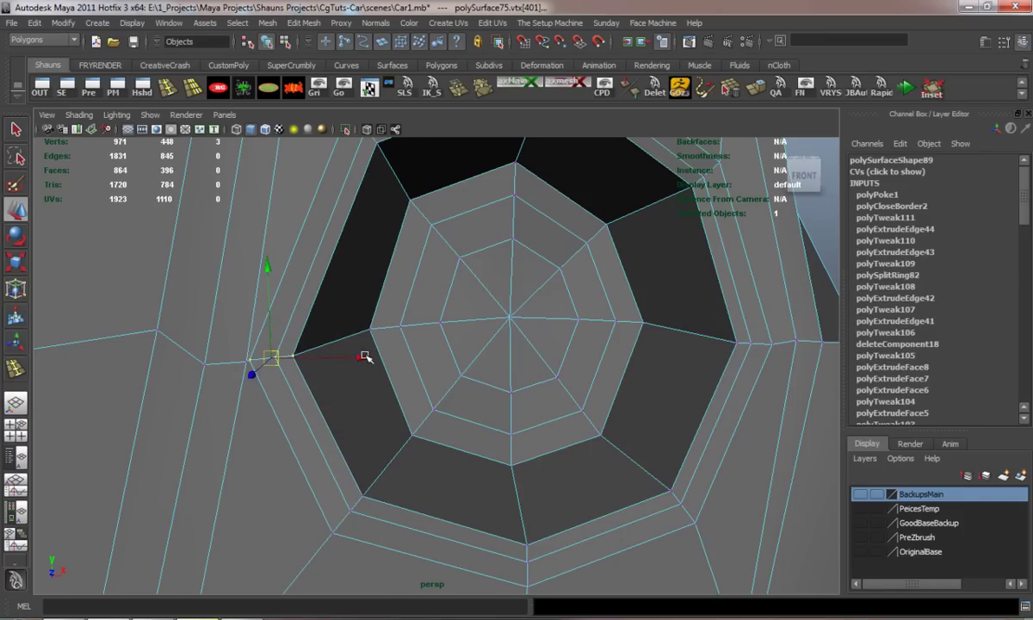
pyautogui.moveTo(382, 363)
pyautogui.keyDown('alt'); pyautogui.mouseDown()
pyautogui.moveTo(381, 384)
pyautogui.moveTo(270, 479)
pyautogui.mouseUp(); pyautogui.keyUp('alt')
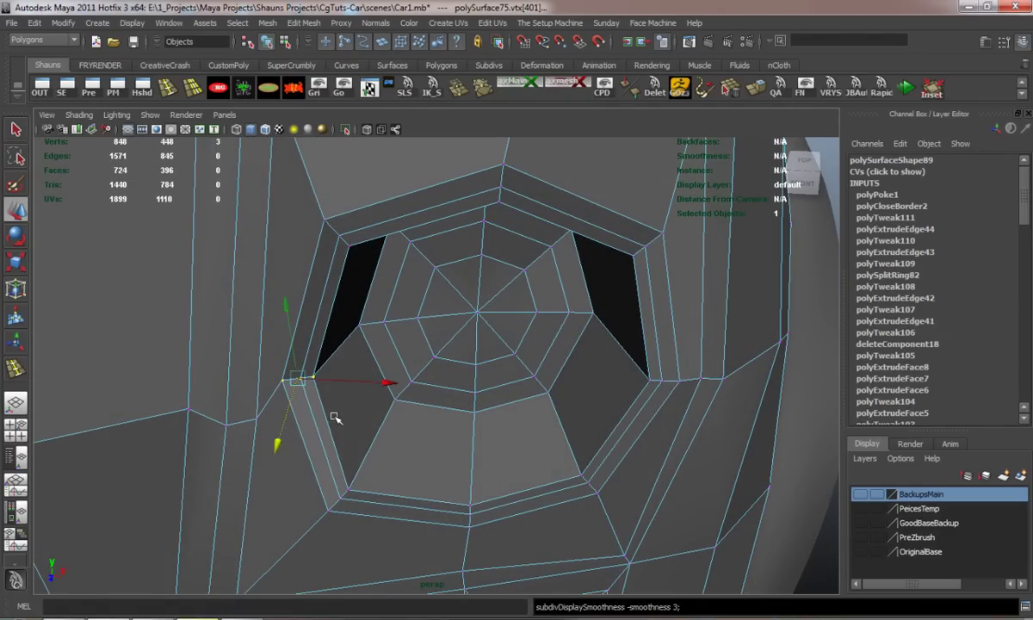
pyautogui.scroll(-5, 311, 428)
pyautogui.click(560, 397)
pyautogui.moveTo(560, 397)
pyautogui.keyDown('alt'); pyautogui.mouseDown()
pyautogui.moveTo(390, 390)
pyautogui.moveTo(454, 394)
pyautogui.moveTo(456, 349)
pyautogui.moveTo(479, 365)
pyautogui.moveTo(445, 385)
pyautogui.moveTo(366, 362)
pyautogui.mouseUp(); pyautogui.keyUp('alt')
pyautogui.click(536, 373)
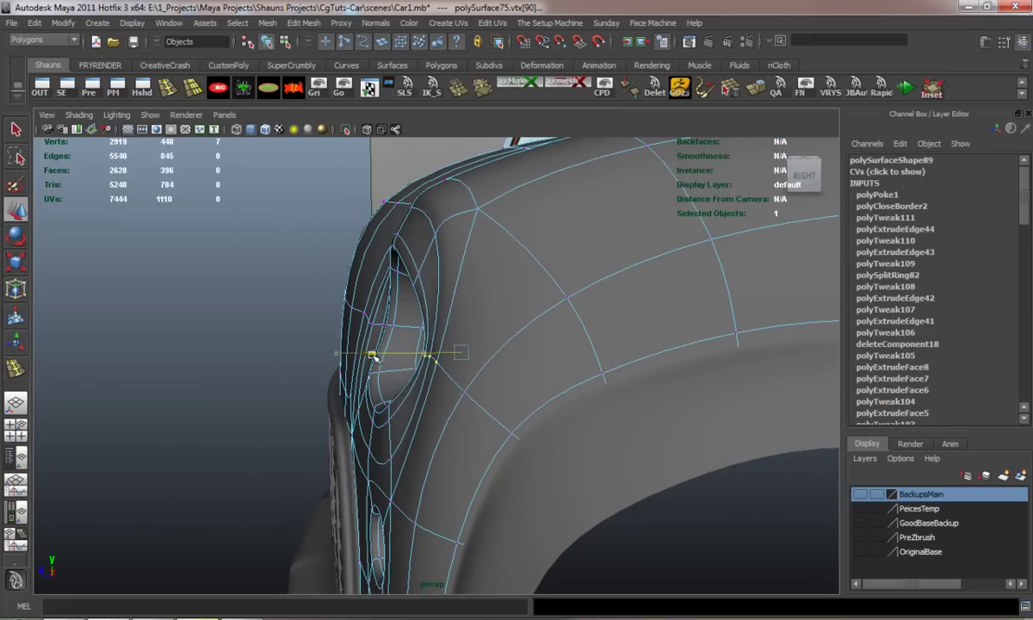
pyautogui.click(218, 346)
pyautogui.moveTo(296, 379)
pyautogui.keyDown('alt'); pyautogui.mouseDown()
pyautogui.moveTo(309, 482)
pyautogui.moveTo(313, 374)
pyautogui.moveTo(434, 364)
pyautogui.moveTo(461, 392)
pyautogui.moveTo(468, 369)
pyautogui.moveTo(415, 376)
pyautogui.mouseUp(); pyautogui.keyUp('alt')
pyautogui.scroll(3, 413, 380)
# Select a vertex below the socket and check the smoothed mesh from three-quarter and front views
pyautogui.press('1')
pyautogui.press('3')
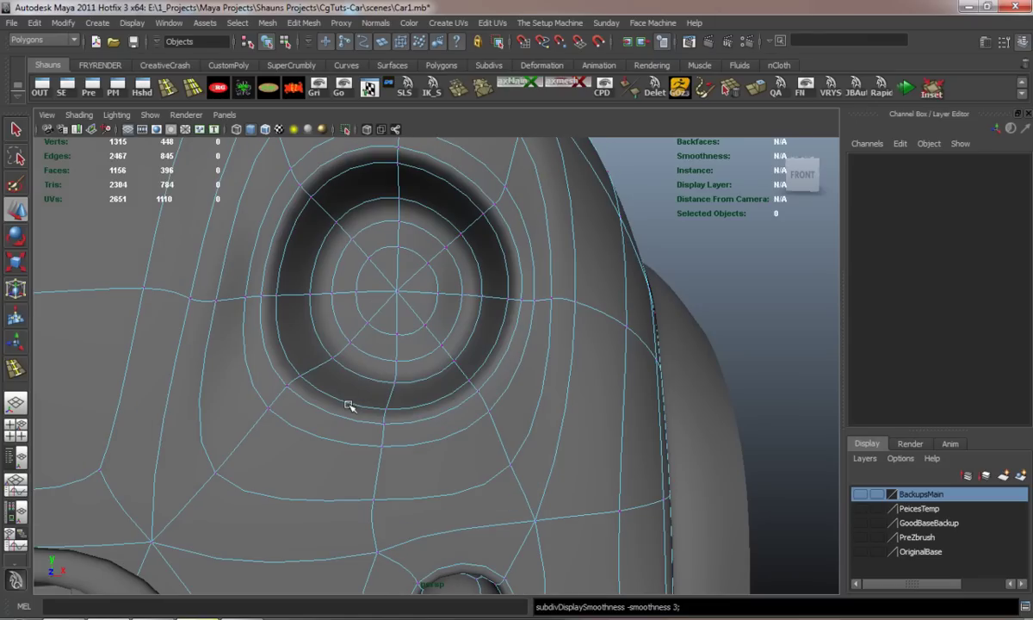
pyautogui.click(379, 427)
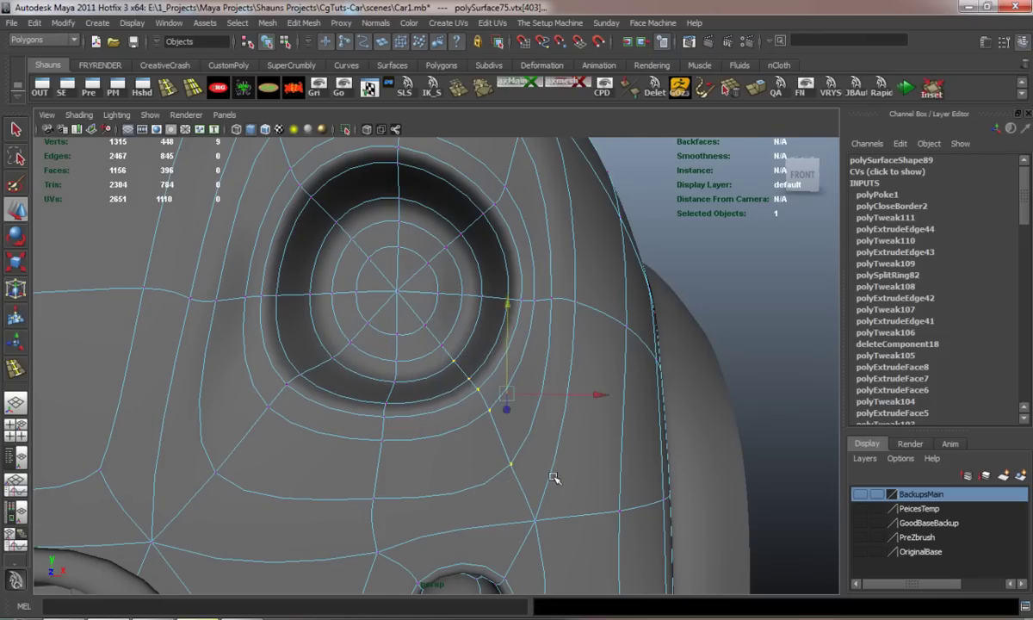
pyautogui.scroll(-3, 517, 473)
pyautogui.moveTo(491, 468)
pyautogui.keyDown('alt'); pyautogui.mouseDown()
pyautogui.moveTo(431, 449)
pyautogui.moveTo(501, 398)
pyautogui.moveTo(485, 420)
pyautogui.mouseUp(); pyautogui.keyUp('alt')
pyautogui.scroll(-4, 431, 449)
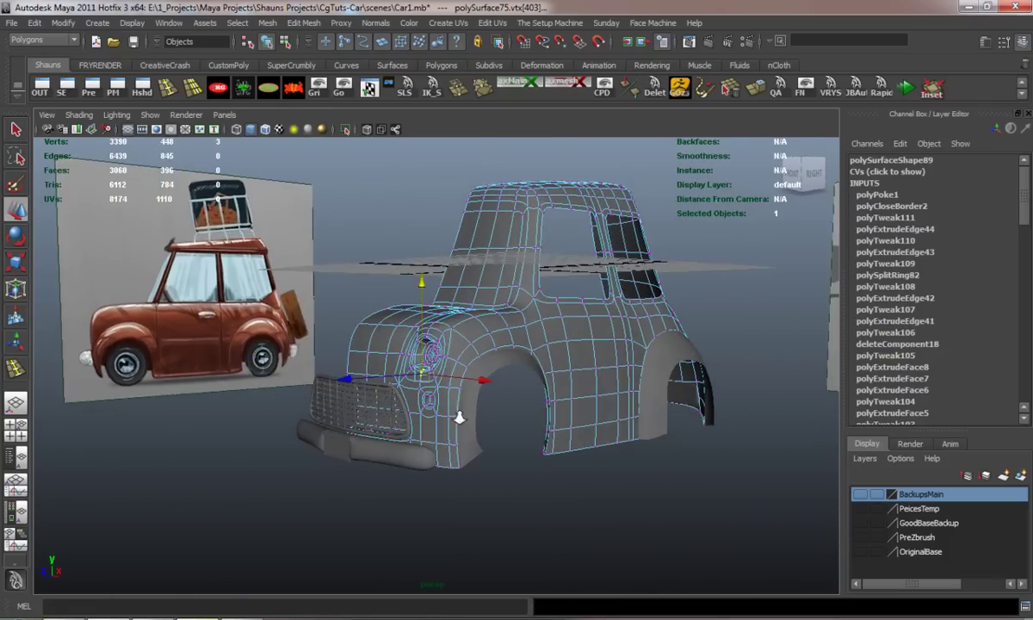
pyautogui.scroll(4, 417, 361)
pyautogui.keyDown('alt'); pyautogui.moveTo(403, 292); pyautogui.dragTo(551, 405); pyautogui.keyUp('alt')
pyautogui.scroll(3, 601, 428)
pyautogui.scroll(3, 743, 458)
pyautogui.click(742, 459)
pyautogui.scroll(3, 413, 442)
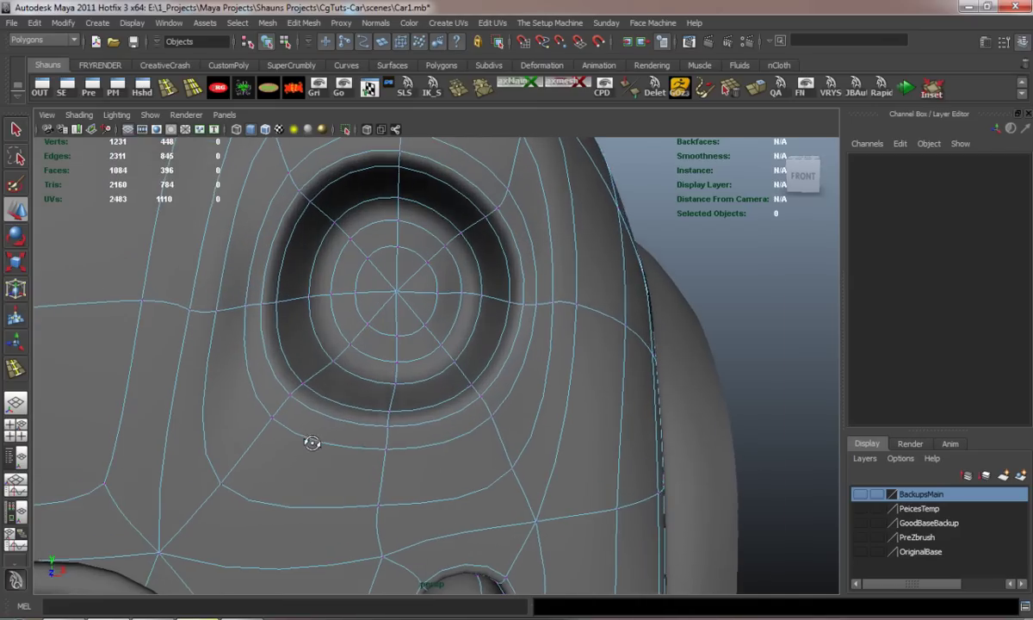
pyautogui.keyDown('alt'); pyautogui.moveTo(321, 440); pyautogui.dragTo(368, 429); pyautogui.keyUp('alt')
# Reposition the vertices below, above-left and upper-right of the headlight socket
pyautogui.moveTo(398, 389)
pyautogui.mouseDown()
pyautogui.moveTo(463, 479)
pyautogui.moveTo(450, 445)
pyautogui.mouseUp()
pyautogui.scroll(1, 450, 437)
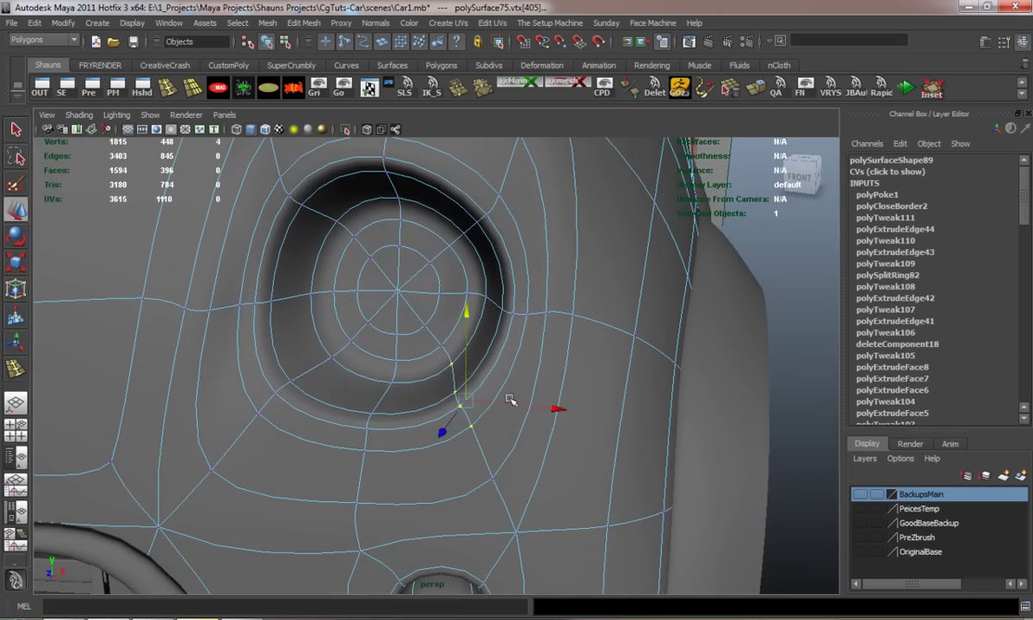
pyautogui.keyDown('alt'); pyautogui.moveTo(471, 381); pyautogui.dragTo(478, 331); pyautogui.keyUp('alt')
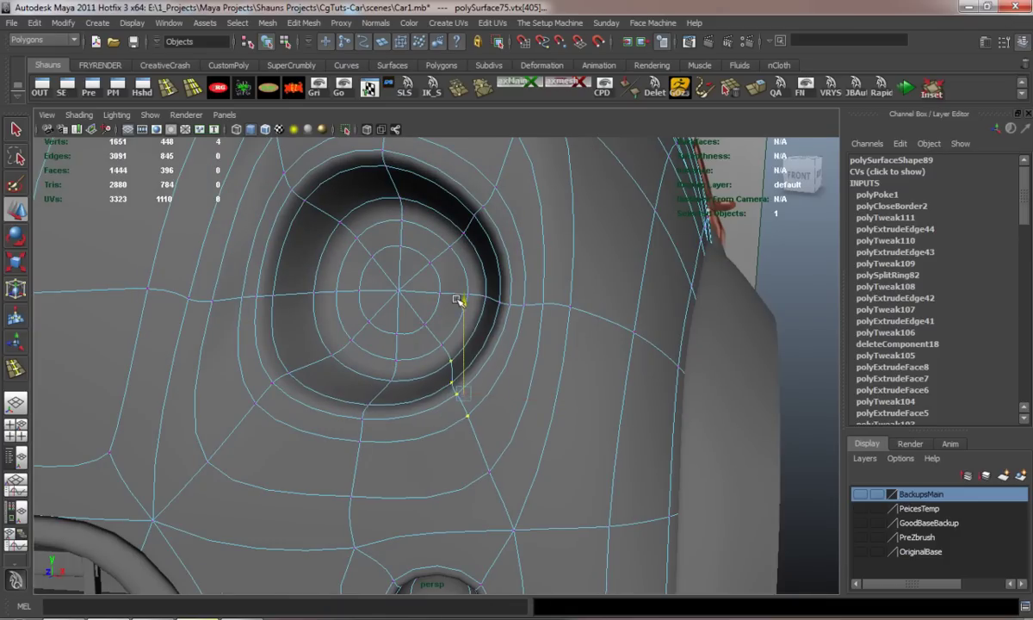
pyautogui.moveTo(454, 295)
pyautogui.keyDown('alt'); pyautogui.mouseDown()
pyautogui.moveTo(456, 315)
pyautogui.moveTo(557, 375)
pyautogui.moveTo(540, 419)
pyautogui.moveTo(561, 415)
pyautogui.moveTo(479, 441)
pyautogui.moveTo(308, 303)
pyautogui.mouseUp(); pyautogui.keyUp('alt')
pyautogui.click(347, 334)
pyautogui.moveTo(347, 334)
pyautogui.keyDown('alt'); pyautogui.mouseDown()
pyautogui.moveTo(362, 341)
pyautogui.moveTo(381, 323)
pyautogui.moveTo(370, 331)
pyautogui.mouseUp(); pyautogui.keyUp('alt')
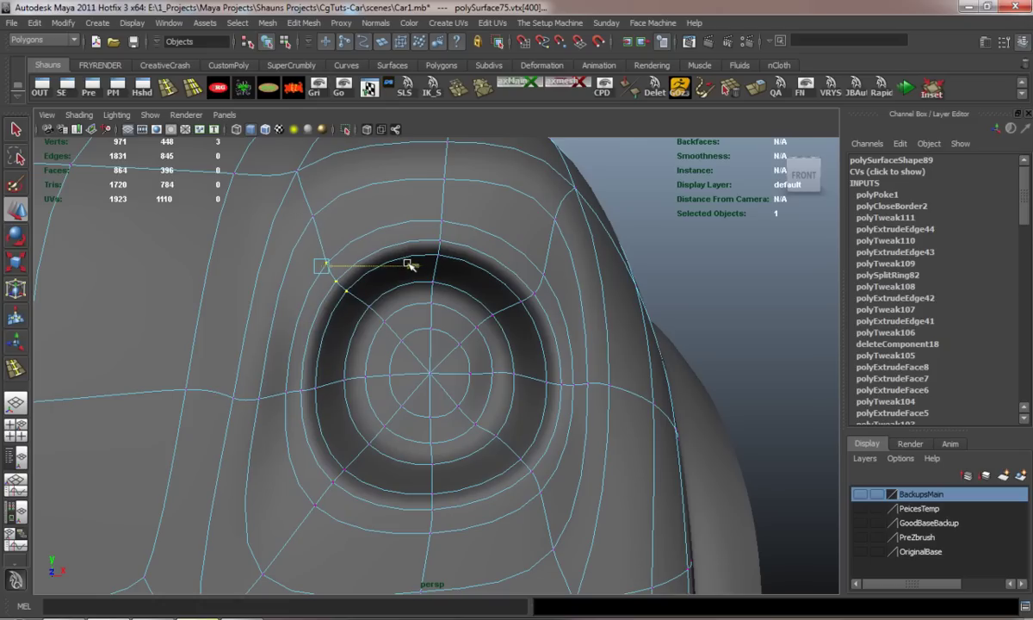
pyautogui.keyDown('alt'); pyautogui.moveTo(410, 267); pyautogui.dragTo(412, 332); pyautogui.keyUp('alt')
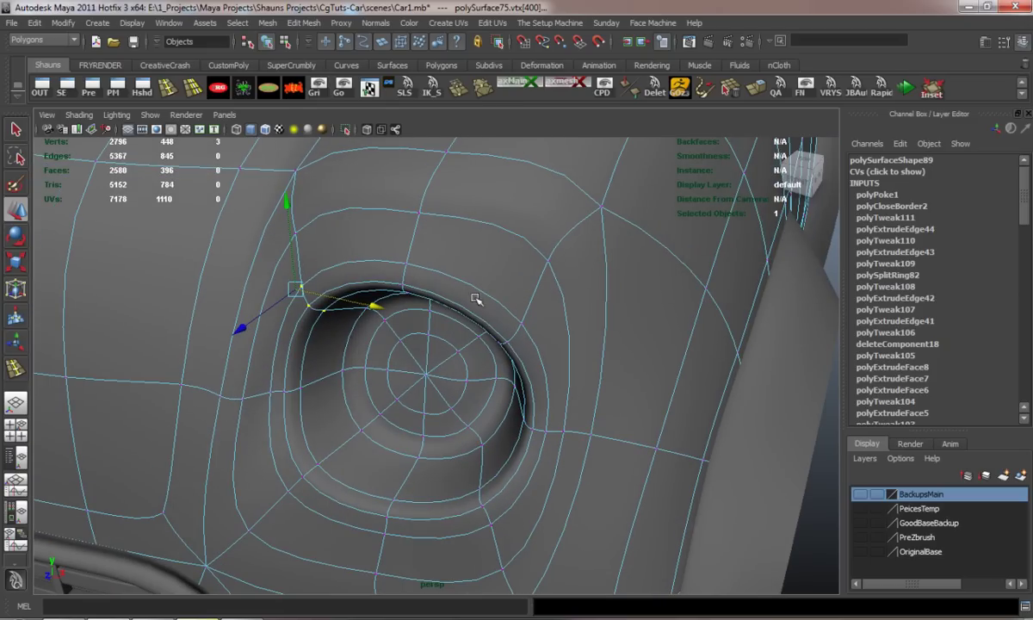
pyautogui.moveTo(499, 371)
pyautogui.keyDown('alt'); pyautogui.mouseDown()
pyautogui.moveTo(541, 338)
pyautogui.moveTo(515, 241)
pyautogui.mouseUp(); pyautogui.keyUp('alt')
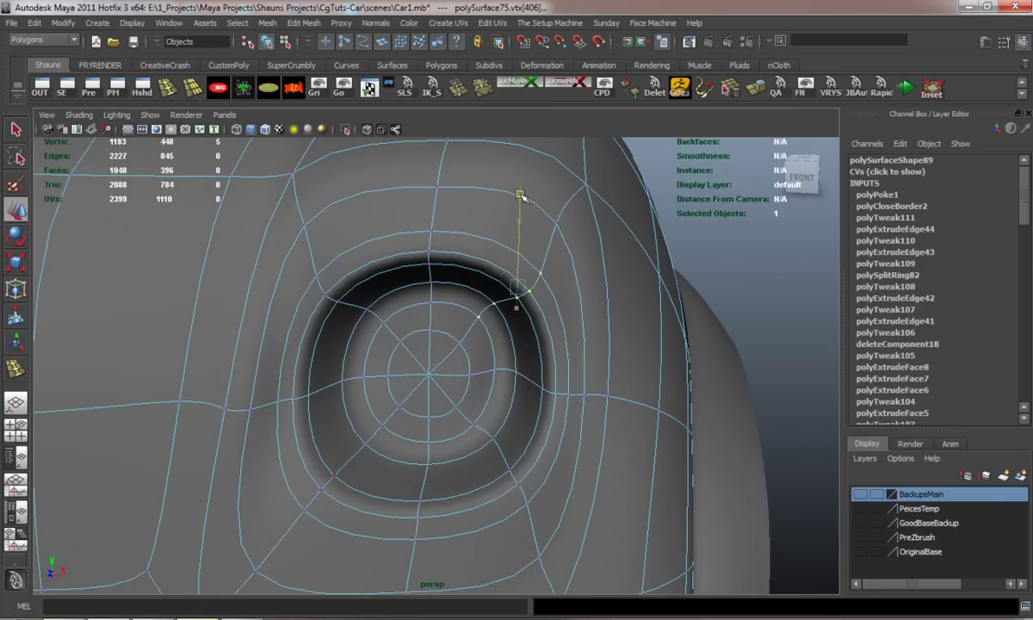
pyautogui.moveTo(520, 197)
pyautogui.keyDown('alt'); pyautogui.mouseDown()
pyautogui.moveTo(514, 272)
pyautogui.moveTo(473, 284)
pyautogui.moveTo(360, 268)
pyautogui.moveTo(503, 232)
pyautogui.mouseUp(); pyautogui.keyUp('alt')
pyautogui.moveTo(438, 247); pyautogui.dragTo(473, 200, button='right')
# Select a vertex left of the socket on the low-poly cage and preview it smoothed
pyautogui.keyDown('alt'); pyautogui.moveTo(472, 330); pyautogui.dragTo(660, 395); pyautogui.keyUp('alt')
pyautogui.scroll(2, 602, 413)
pyautogui.keyDown('alt'); pyautogui.moveTo(543, 438); pyautogui.dragTo(453, 443); pyautogui.keyUp('alt')
pyautogui.scroll(4, 404, 430)
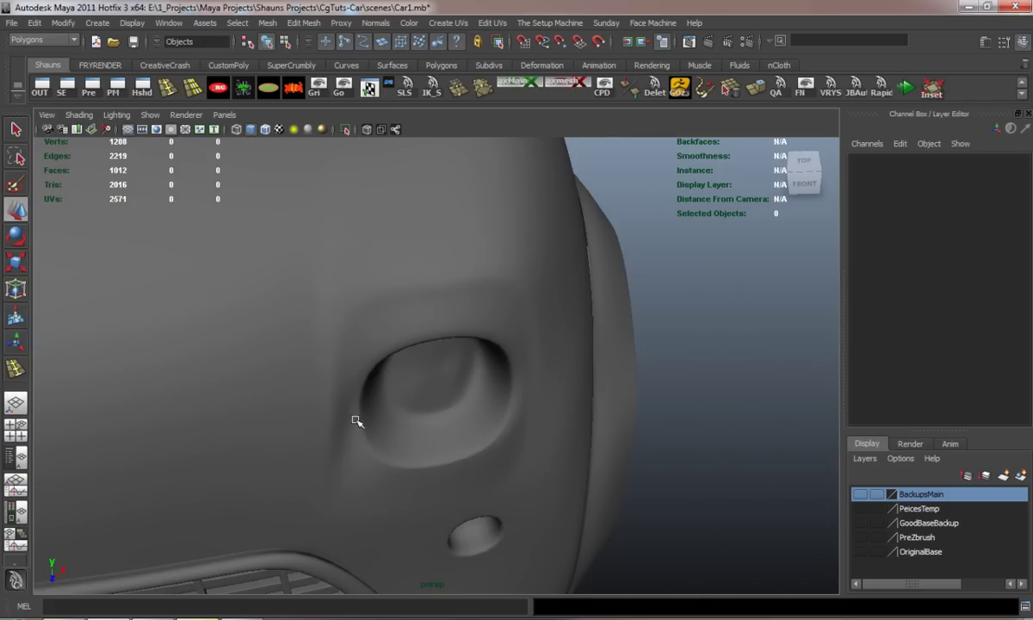
pyautogui.click(370, 444)
pyautogui.press('1')
pyautogui.scroll(3, 330, 410)
pyautogui.moveTo(330, 410)
pyautogui.keyDown('alt'); pyautogui.mouseDown()
pyautogui.moveTo(300, 415)
pyautogui.moveTo(331, 401)
pyautogui.moveTo(357, 364)
pyautogui.moveTo(334, 404)
pyautogui.mouseUp(); pyautogui.keyUp('alt')
pyautogui.moveTo(335, 404); pyautogui.dragTo(284, 394, button='right')
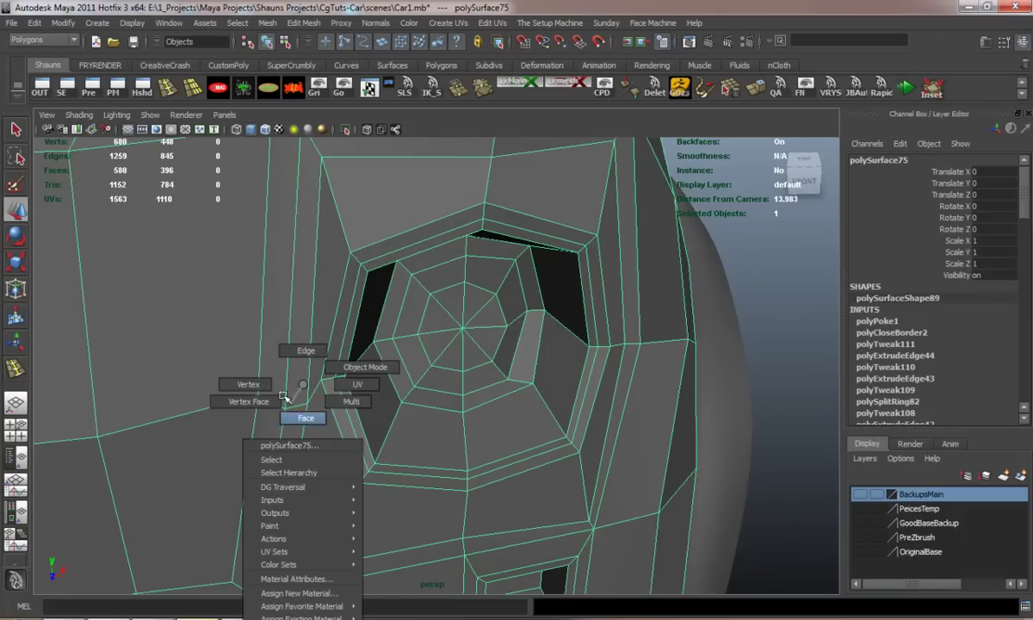
pyautogui.click(307, 404)
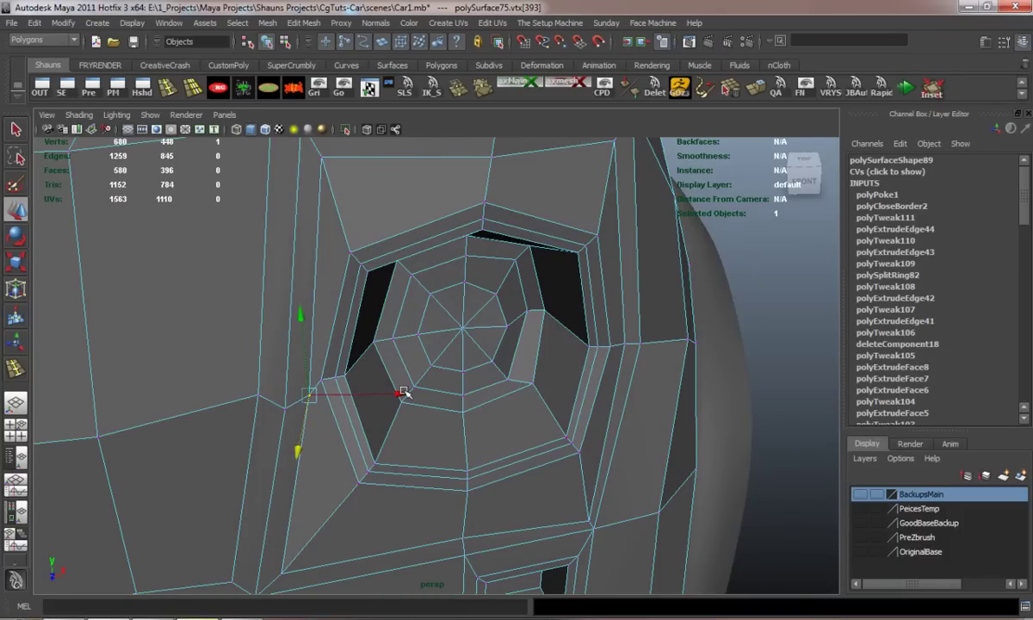
pyautogui.keyDown('alt'); pyautogui.moveTo(358, 414); pyautogui.dragTo(283, 437); pyautogui.keyUp('alt')
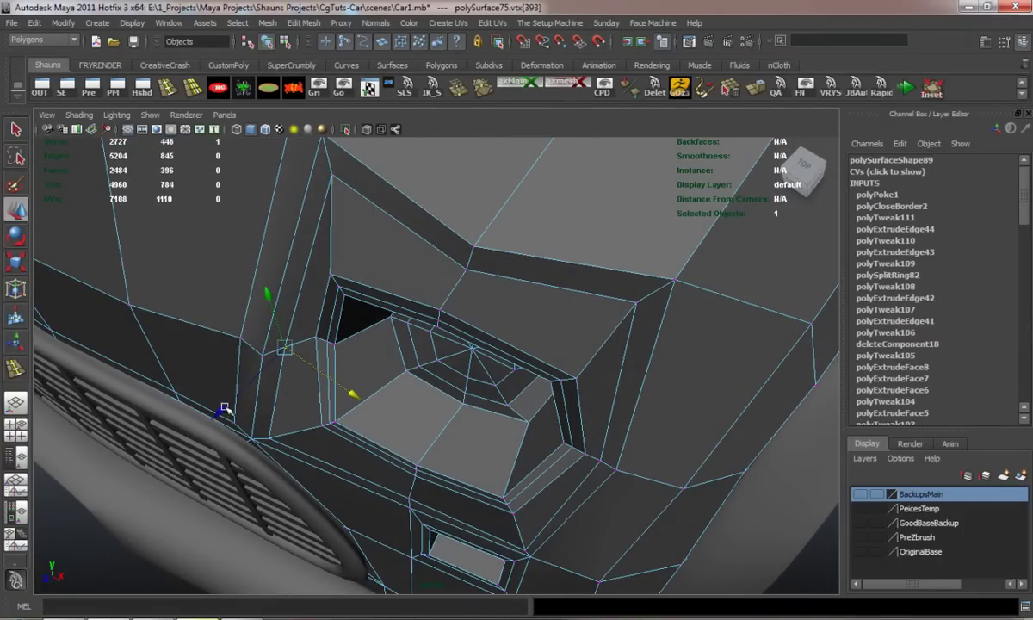
pyautogui.press('3')
pyautogui.keyDown('alt'); pyautogui.moveTo(209, 423); pyautogui.dragTo(652, 390); pyautogui.keyUp('alt')
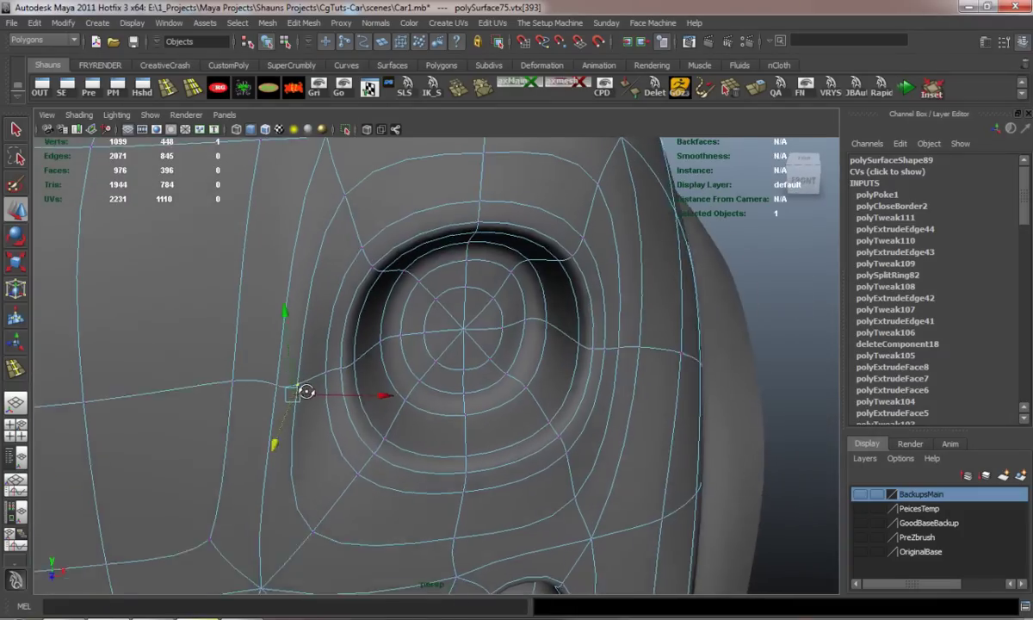
# Show the body's cage and select the edge at the socket's top in Edge mode
pyautogui.click(722, 333)
pyautogui.scroll(-5, 499, 387)
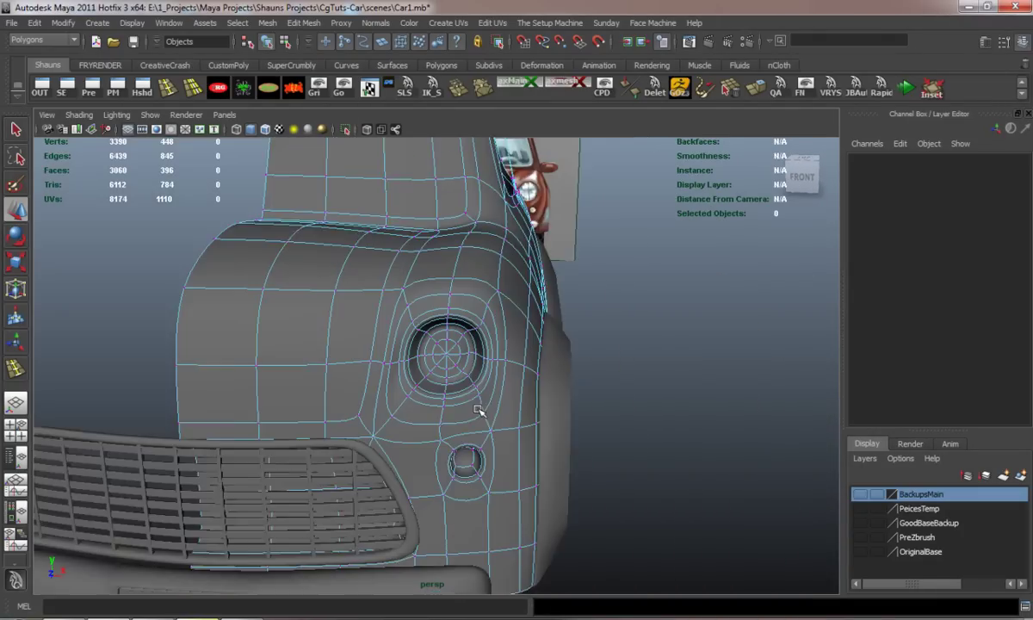
pyautogui.keyDown('alt'); pyautogui.moveTo(485, 411); pyautogui.dragTo(410, 341); pyautogui.keyUp('alt')
pyautogui.moveTo(395, 337); pyautogui.dragTo(423, 321, button='right')
pyautogui.moveTo(403, 385)
pyautogui.keyDown('alt'); pyautogui.mouseDown()
pyautogui.moveTo(306, 387)
pyautogui.moveTo(409, 396)
pyautogui.moveTo(444, 427)
pyautogui.mouseUp(); pyautogui.keyUp('alt')
pyautogui.click(410, 396)
pyautogui.press('1')
pyautogui.moveTo(452, 383); pyautogui.dragTo(453, 421, button='right')
pyautogui.moveTo(453, 362); pyautogui.dragTo(455, 352, button='right')
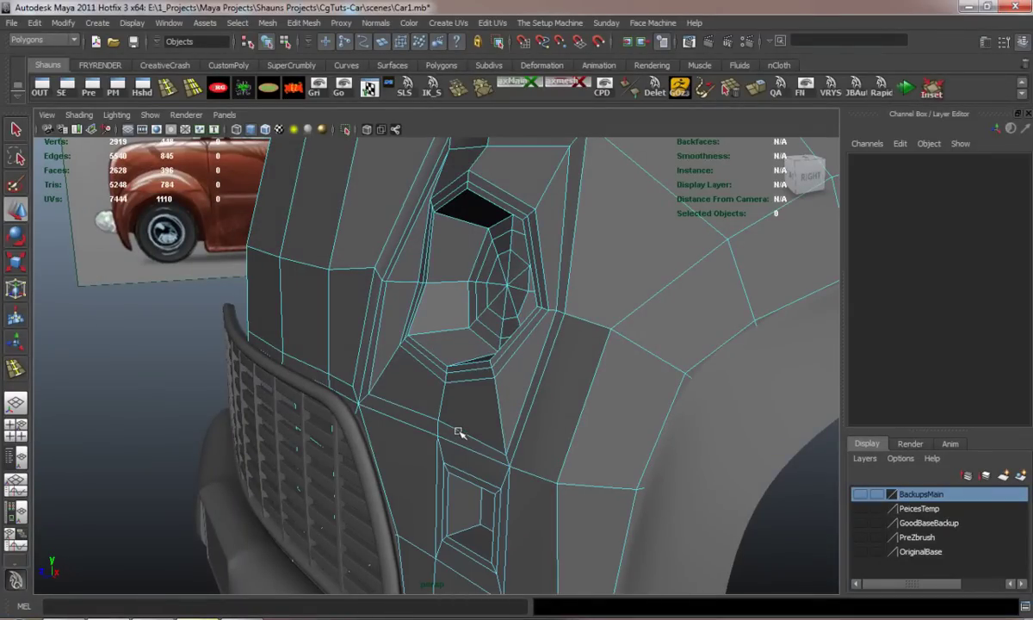
pyautogui.click(461, 432)
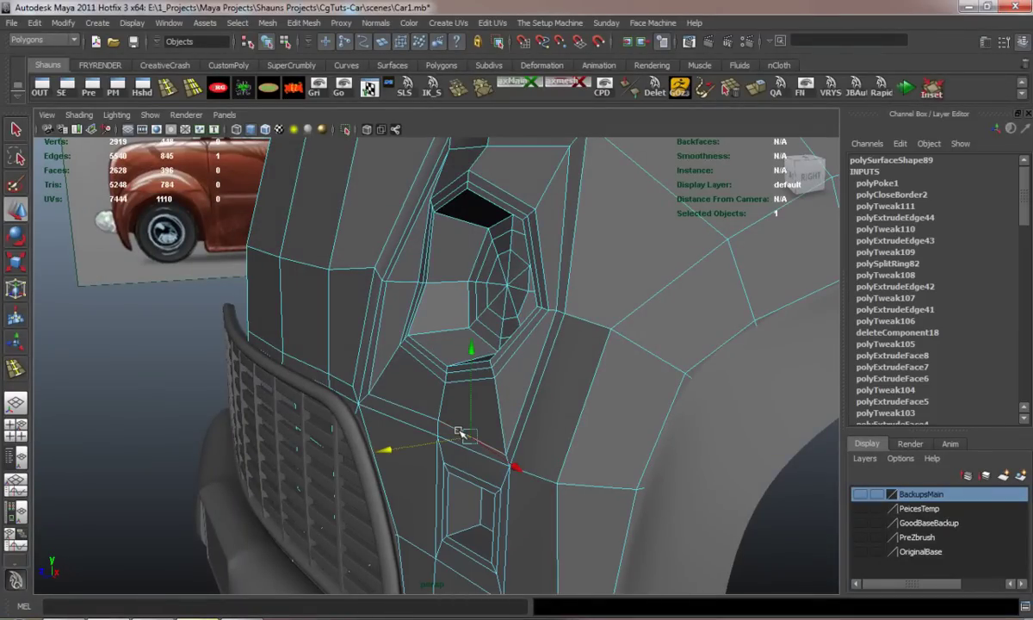
# Delete the selected edge at the socket's top and reselect the car body
pyautogui.click(303, 22)
pyautogui.click(341, 396)
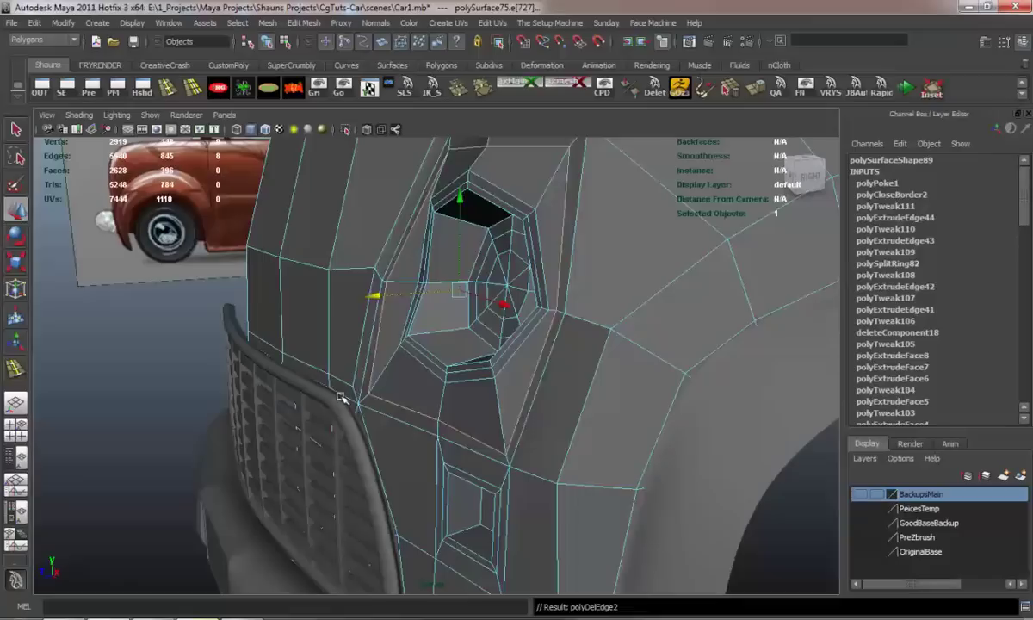
pyautogui.click(161, 383)
pyautogui.moveTo(596, 290); pyautogui.dragTo(660, 269, button='right')
pyautogui.moveTo(571, 353)
pyautogui.keyDown('alt'); pyautogui.mouseDown()
pyautogui.moveTo(534, 392)
pyautogui.moveTo(521, 449)
pyautogui.moveTo(738, 354)
pyautogui.moveTo(482, 330)
pyautogui.moveTo(438, 376)
pyautogui.moveTo(527, 420)
pyautogui.mouseUp(); pyautogui.keyUp('alt')
pyautogui.click(479, 388)
# Move the vertex on the socket's lower edge to reshape the socket rim
pyautogui.scroll(2, 489, 414)
pyautogui.scroll(2, 492, 417)
pyautogui.scroll(2, 479, 381)
pyautogui.moveTo(528, 420); pyautogui.dragTo(531, 437, button='right')
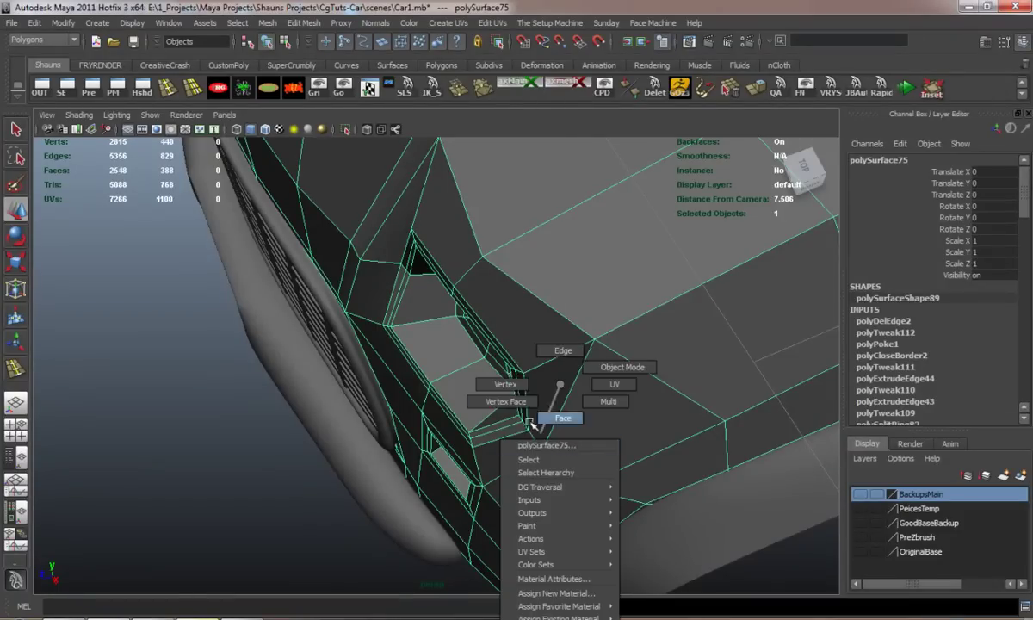
pyautogui.click(541, 449)
pyautogui.click(449, 484)
pyautogui.hotkey('ctrl', 'z')
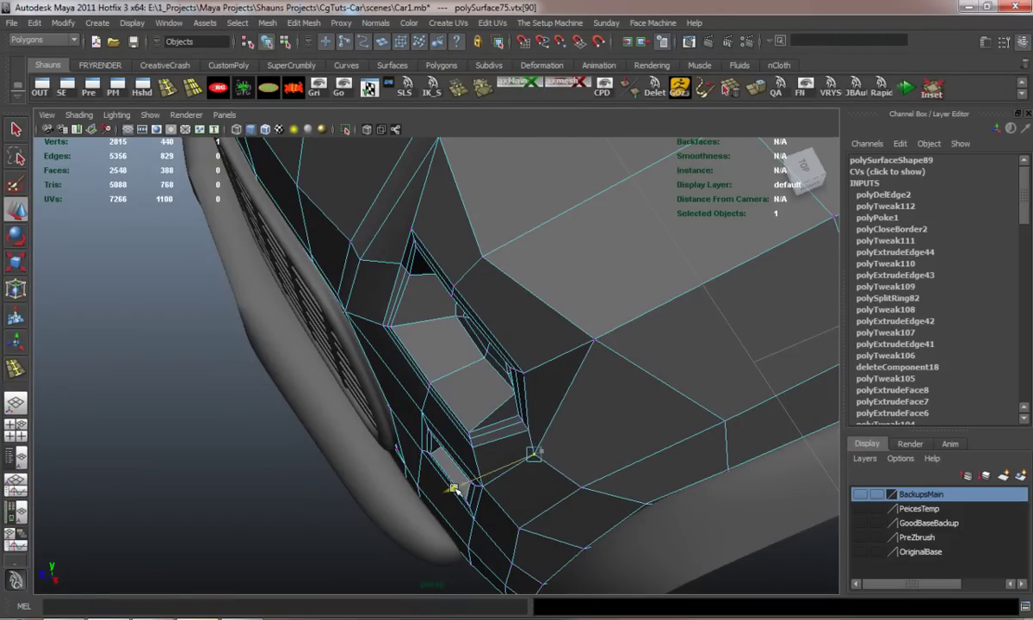
pyautogui.keyDown('alt'); pyautogui.moveTo(453, 488); pyautogui.dragTo(557, 483); pyautogui.keyUp('alt')
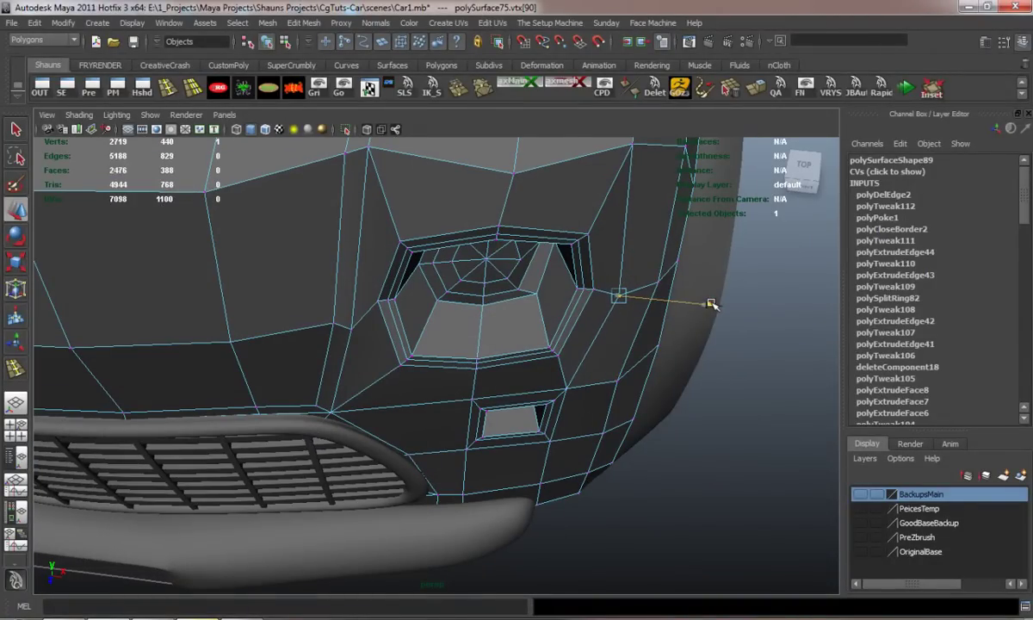
pyautogui.click(696, 404)
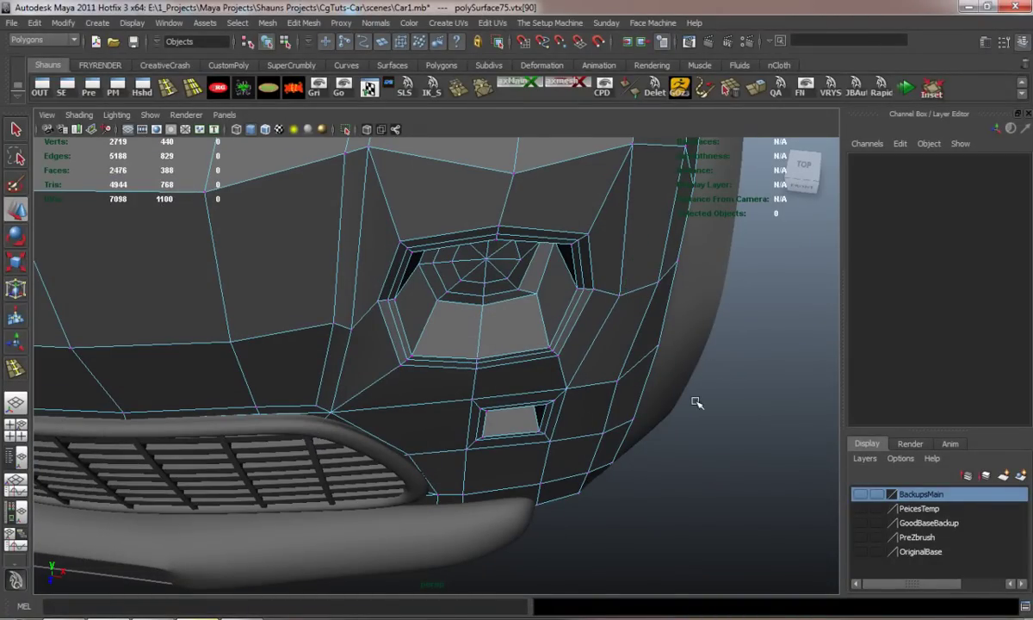
# Compare the smoothed body and low-poly cage from side, front and low angles
pyautogui.press('3')
pyautogui.keyDown('alt'); pyautogui.moveTo(618, 396); pyautogui.dragTo(428, 328); pyautogui.keyUp('alt')
pyautogui.moveTo(308, 307)
pyautogui.keyDown('alt'); pyautogui.mouseDown()
pyautogui.moveTo(270, 369)
pyautogui.moveTo(286, 346)
pyautogui.mouseUp(); pyautogui.keyUp('alt')
pyautogui.click(429, 330)
pyautogui.press('1')
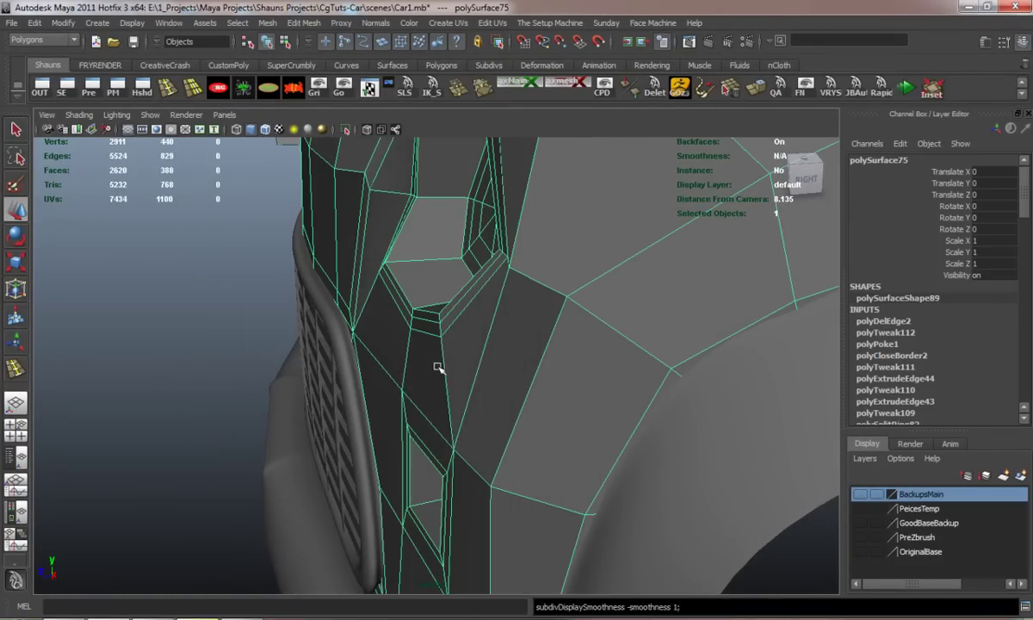
pyautogui.moveTo(434, 368)
pyautogui.keyDown('alt'); pyautogui.mouseDown()
pyautogui.moveTo(469, 368)
pyautogui.moveTo(341, 361)
pyautogui.mouseUp(); pyautogui.keyUp('alt')
pyautogui.click(196, 341)
pyautogui.press('3')
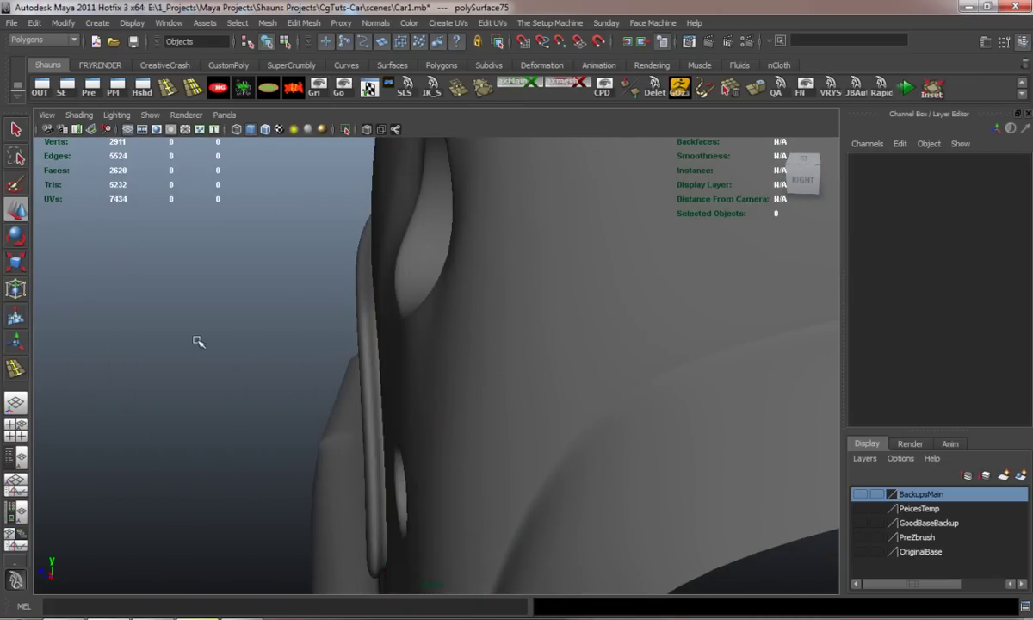
pyautogui.moveTo(272, 360)
pyautogui.keyDown('alt'); pyautogui.mouseDown()
pyautogui.moveTo(228, 402)
pyautogui.moveTo(228, 470)
pyautogui.moveTo(249, 434)
pyautogui.moveTo(376, 387)
pyautogui.moveTo(476, 375)
pyautogui.moveTo(497, 401)
pyautogui.moveTo(523, 485)
pyautogui.moveTo(491, 442)
pyautogui.moveTo(404, 404)
pyautogui.mouseUp(); pyautogui.keyUp('alt')
pyautogui.click(469, 421)
pyautogui.press('1')
pyautogui.press('3')
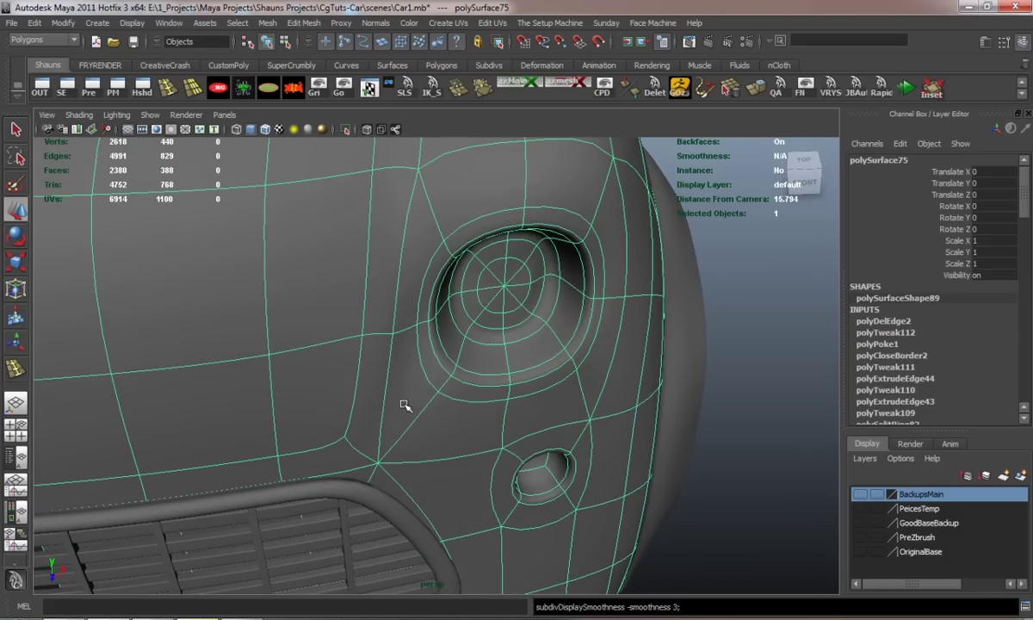
pyautogui.moveTo(745, 381)
pyautogui.keyDown('alt'); pyautogui.mouseDown(button='right')
pyautogui.moveTo(668, 362)
pyautogui.moveTo(472, 346)
pyautogui.moveTo(412, 289)
pyautogui.mouseUp(button='right'); pyautogui.keyUp('alt')
# Mirror the half body across the centre with Mirror Geometry and inspect the full front
pyautogui.click(261, 24)
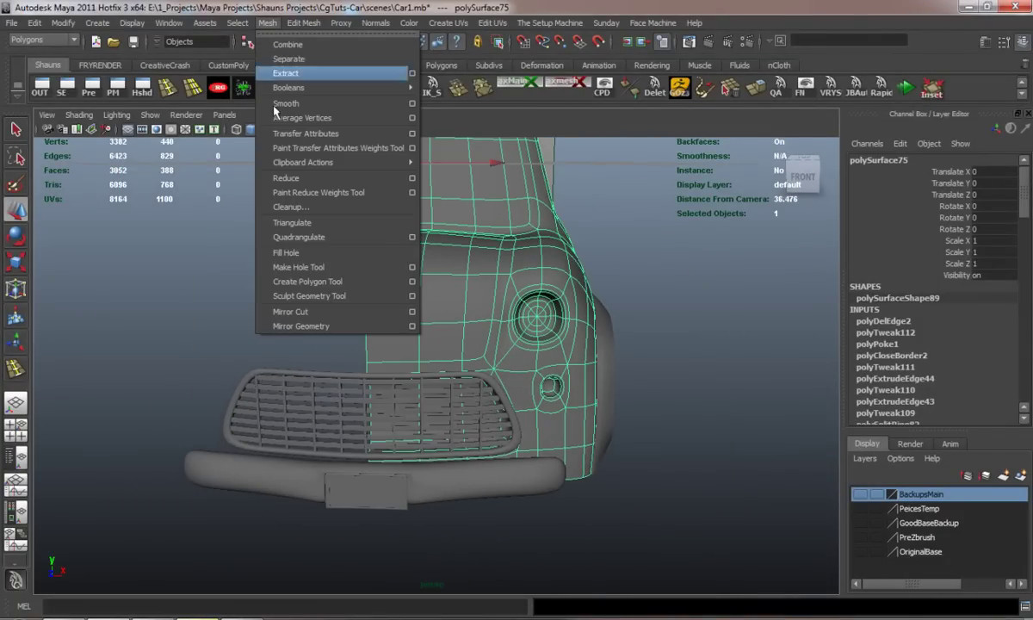
pyautogui.click(286, 326)
pyautogui.keyDown('alt'); pyautogui.moveTo(283, 341); pyautogui.dragTo(149, 340, button='right'); pyautogui.keyUp('alt')
pyautogui.click(150, 341)
pyautogui.moveTo(312, 367)
pyautogui.keyDown('alt'); pyautogui.mouseDown()
pyautogui.moveTo(166, 362)
pyautogui.moveTo(272, 368)
pyautogui.mouseUp(); pyautogui.keyUp('alt')
pyautogui.keyDown('alt'); pyautogui.moveTo(272, 369); pyautogui.dragTo(261, 396, button='right'); pyautogui.keyUp('alt')
pyautogui.keyDown('alt'); pyautogui.moveTo(261, 396); pyautogui.dragTo(415, 399); pyautogui.keyUp('alt')
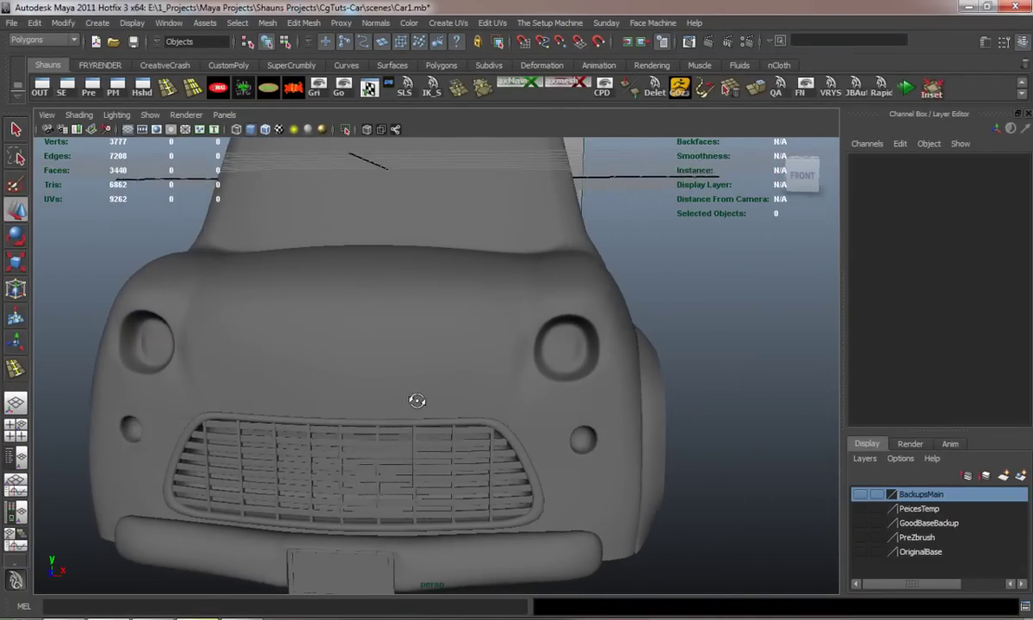
pyautogui.keyDown('alt'); pyautogui.moveTo(403, 392); pyautogui.dragTo(361, 381, button='right'); pyautogui.keyUp('alt')
pyautogui.moveTo(361, 382)
pyautogui.keyDown('alt'); pyautogui.mouseDown()
pyautogui.moveTo(361, 449)
pyautogui.moveTo(360, 373)
pyautogui.mouseUp(); pyautogui.keyUp('alt')
pyautogui.keyDown('alt'); pyautogui.moveTo(360, 374); pyautogui.dragTo(375, 413, button='right'); pyautogui.keyUp('alt')
pyautogui.moveTo(375, 413)
pyautogui.keyDown('alt'); pyautogui.mouseDown()
pyautogui.moveTo(521, 414)
pyautogui.moveTo(293, 410)
pyautogui.mouseUp(); pyautogui.keyUp('alt')
# Undo the mirror and check the body in smooth preview and cage display
pyautogui.hotkey('ctrl', 'z')
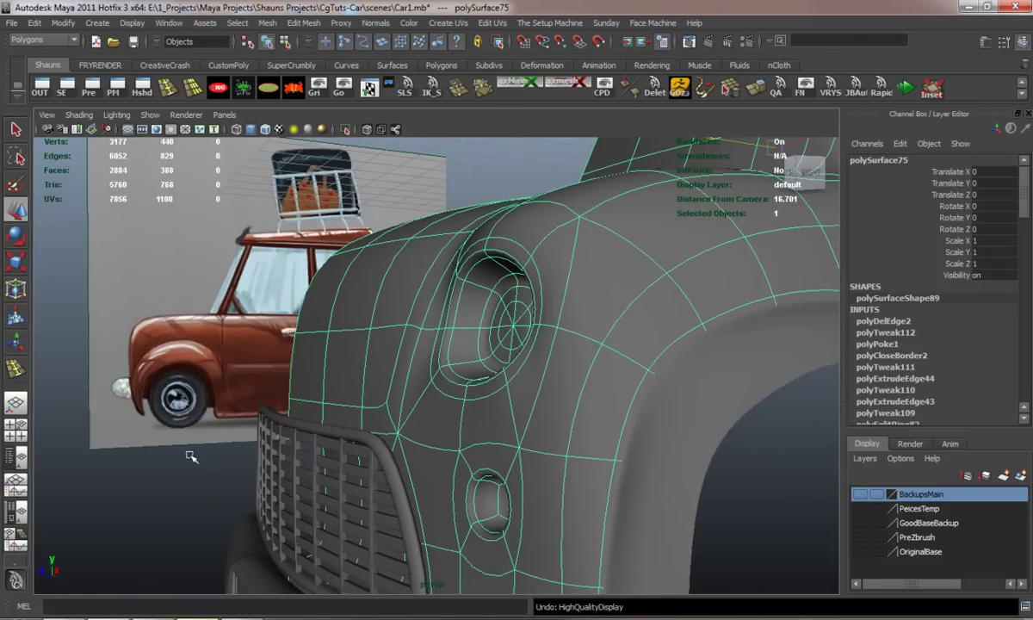
pyautogui.press('1')
pyautogui.click(168, 454)
pyautogui.moveTo(168, 455)
pyautogui.keyDown('alt'); pyautogui.mouseDown()
pyautogui.moveTo(240, 501)
pyautogui.moveTo(361, 419)
pyautogui.mouseUp(); pyautogui.keyUp('alt')
pyautogui.click(361, 419)
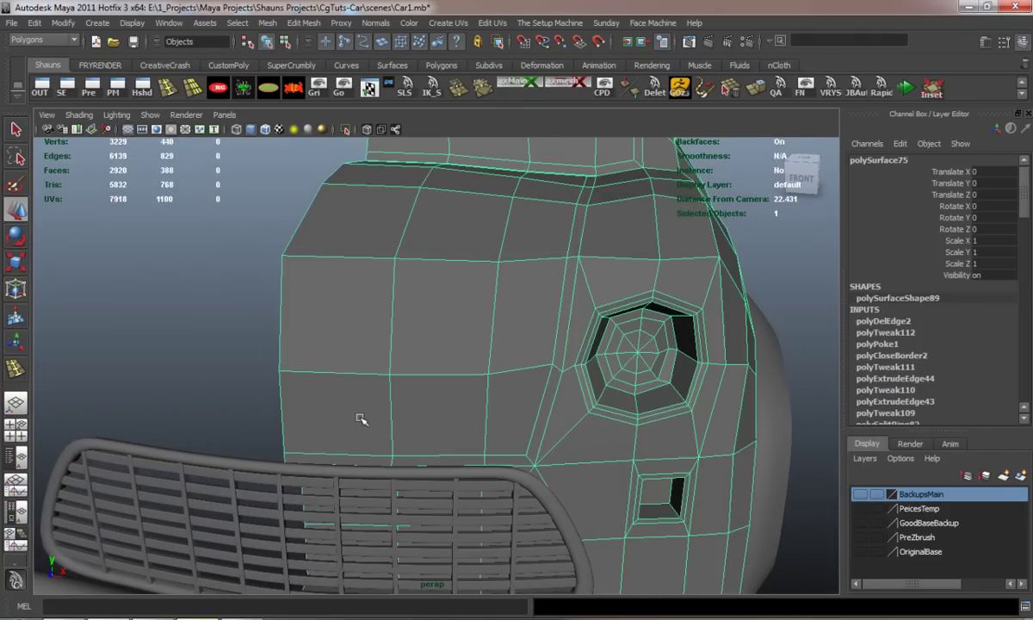
pyautogui.press('3')
pyautogui.moveTo(460, 435)
pyautogui.keyDown('alt'); pyautogui.mouseDown()
pyautogui.moveTo(593, 413)
pyautogui.moveTo(448, 407)
pyautogui.moveTo(411, 451)
pyautogui.mouseUp(); pyautogui.keyUp('alt')
pyautogui.click(593, 413)
pyautogui.click(323, 454)
pyautogui.moveTo(323, 454)
pyautogui.keyDown('alt'); pyautogui.mouseDown()
pyautogui.moveTo(438, 428)
pyautogui.moveTo(340, 425)
pyautogui.moveTo(340, 384)
pyautogui.mouseUp(); pyautogui.keyUp('alt')
pyautogui.press('1')
# Select a vertex on the socket rim in Vertex mode and inspect it from several angles
pyautogui.moveTo(341, 381); pyautogui.dragTo(307, 371, button='right')
pyautogui.click(342, 389)
pyautogui.moveTo(342, 389)
pyautogui.keyDown('alt'); pyautogui.mouseDown()
pyautogui.moveTo(272, 417)
pyautogui.moveTo(289, 374)
pyautogui.moveTo(235, 409)
pyautogui.moveTo(361, 392)
pyautogui.mouseUp(); pyautogui.keyUp('alt')
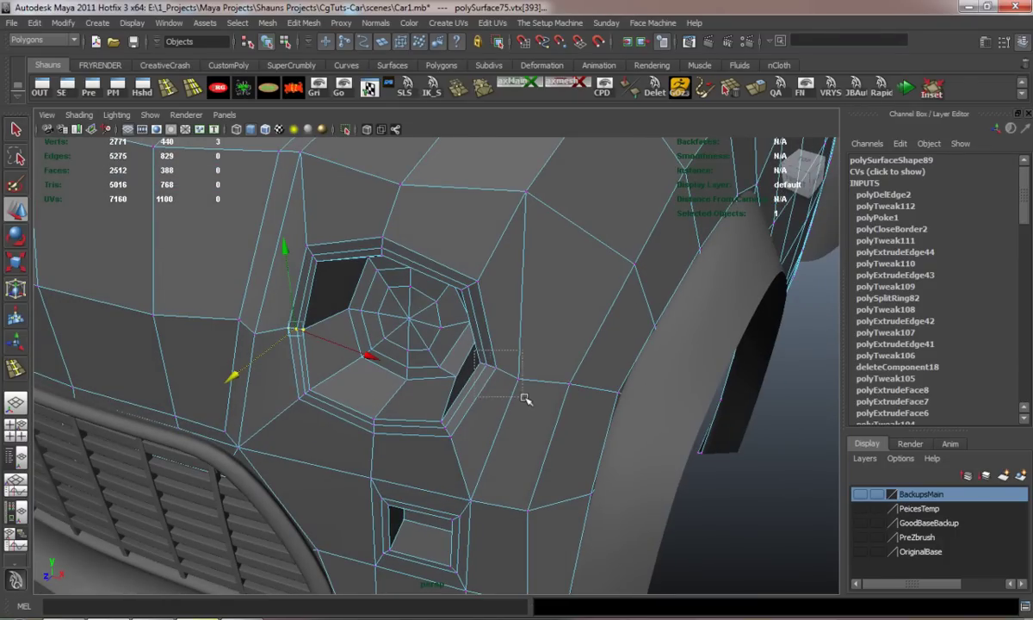
pyautogui.keyDown('alt'); pyautogui.moveTo(465, 420); pyautogui.dragTo(286, 430); pyautogui.keyUp('alt')
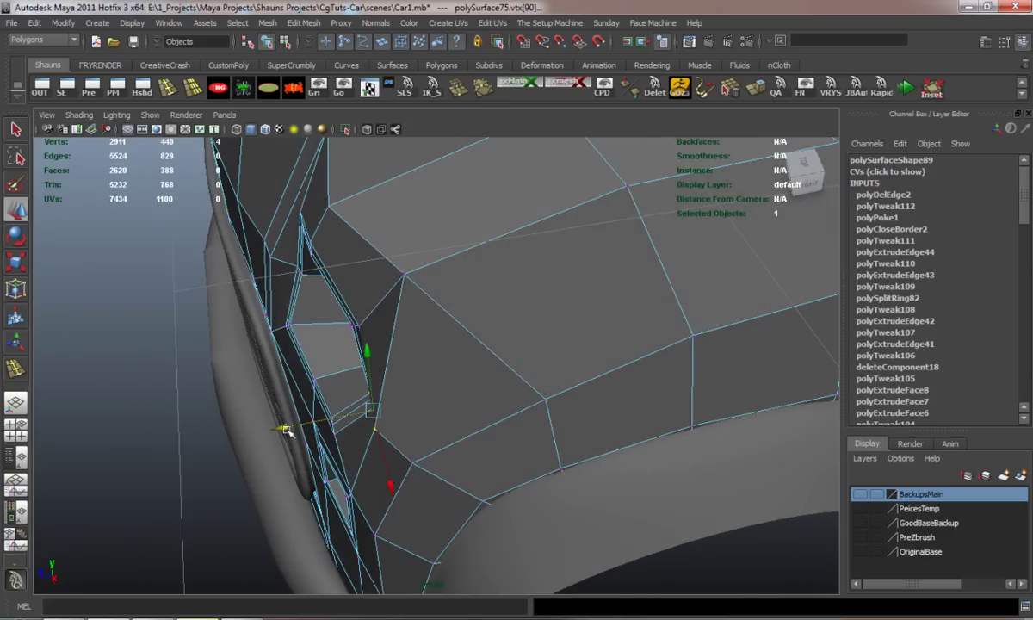
pyautogui.scroll(-5, 274, 427)
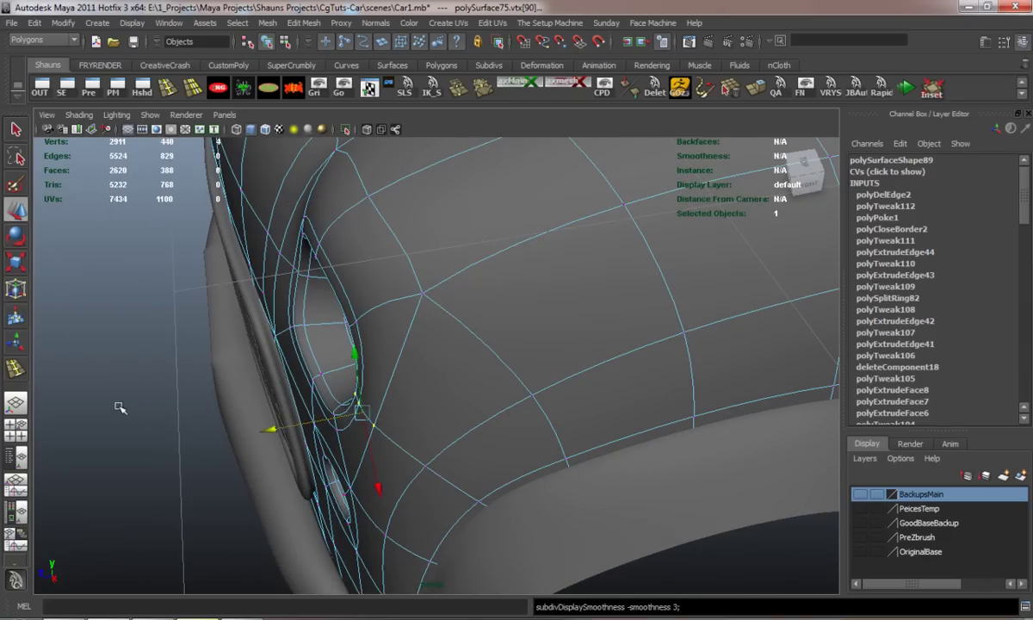
pyautogui.click(111, 412)
pyautogui.keyDown('alt'); pyautogui.moveTo(111, 412); pyautogui.dragTo(218, 357); pyautogui.keyUp('alt')
pyautogui.rightClick(485, 264)
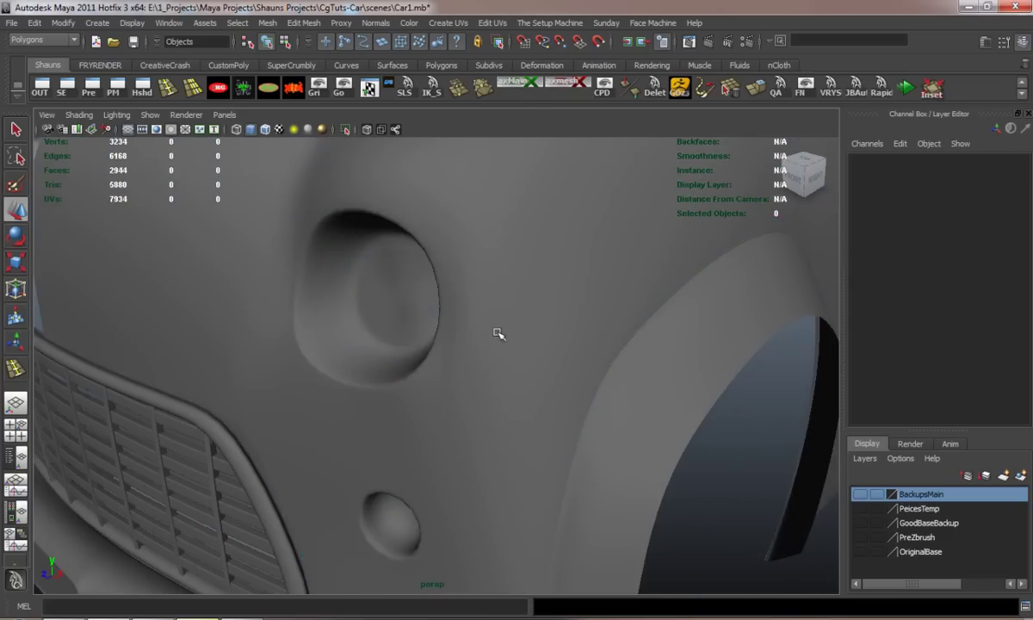
pyautogui.scroll(-5, 500, 336)
pyautogui.moveTo(509, 366)
pyautogui.keyDown('alt'); pyautogui.mouseDown()
pyautogui.moveTo(536, 362)
pyautogui.moveTo(422, 360)
pyautogui.moveTo(477, 384)
pyautogui.moveTo(493, 406)
pyautogui.moveTo(364, 408)
pyautogui.moveTo(350, 433)
pyautogui.moveTo(345, 409)
pyautogui.moveTo(261, 388)
pyautogui.moveTo(516, 371)
pyautogui.moveTo(420, 397)
pyautogui.moveTo(397, 348)
pyautogui.moveTo(411, 369)
pyautogui.moveTo(307, 410)
pyautogui.moveTo(400, 423)
pyautogui.moveTo(412, 401)
pyautogui.mouseUp(); pyautogui.keyUp('alt')
# Insert an edge loop beside the headlight socket on the body's low-poly cage
pyautogui.click(400, 423)
pyautogui.press('1')
pyautogui.keyDown('alt'); pyautogui.moveTo(495, 400); pyautogui.dragTo(395, 403); pyautogui.keyUp('alt')
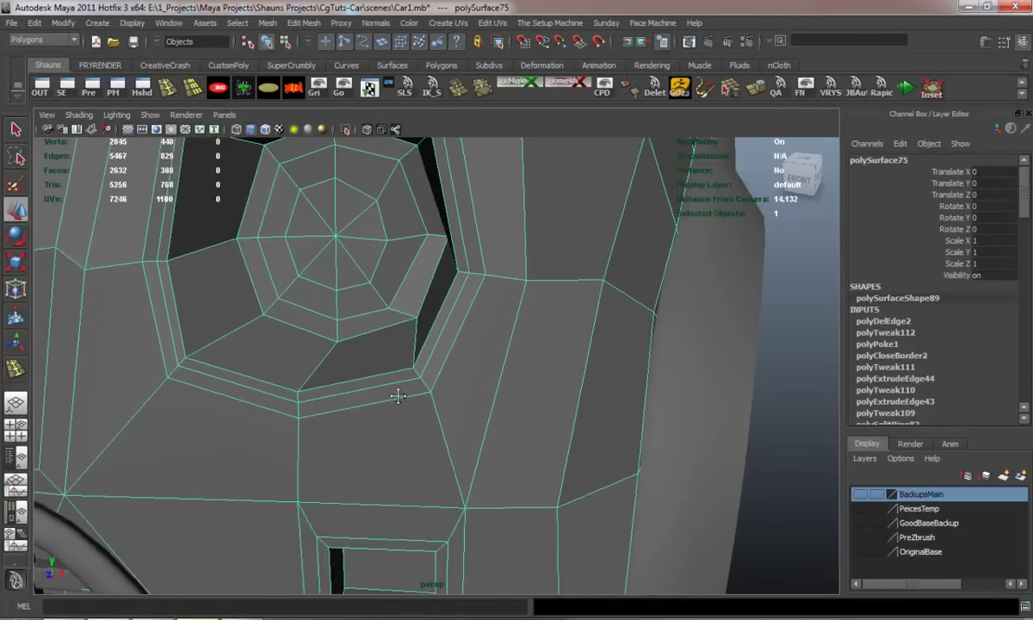
pyautogui.click(185, 89)
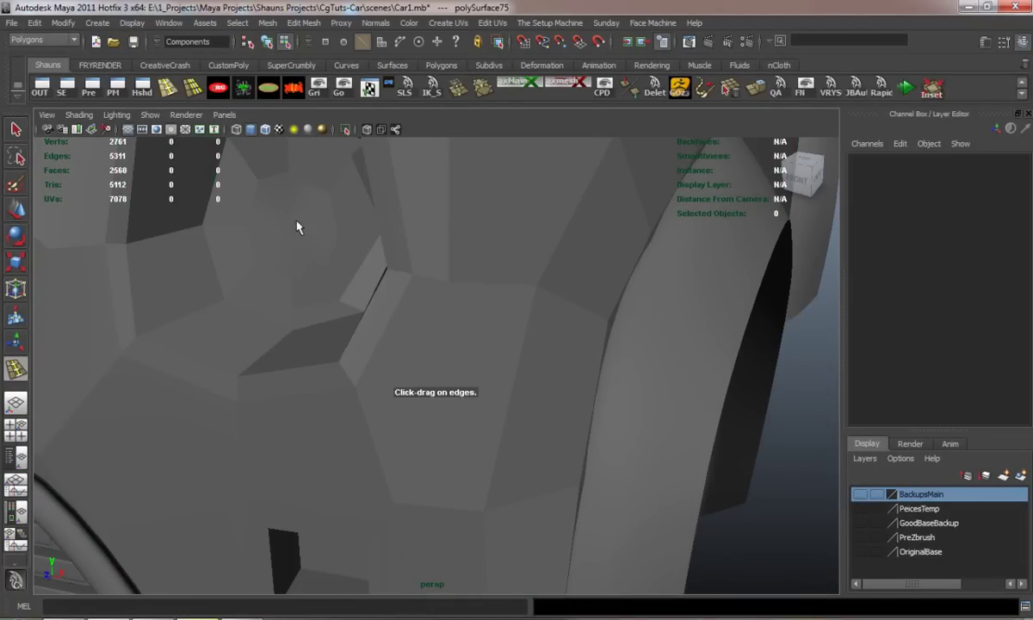
pyautogui.moveTo(436, 325); pyautogui.dragTo(439, 334)
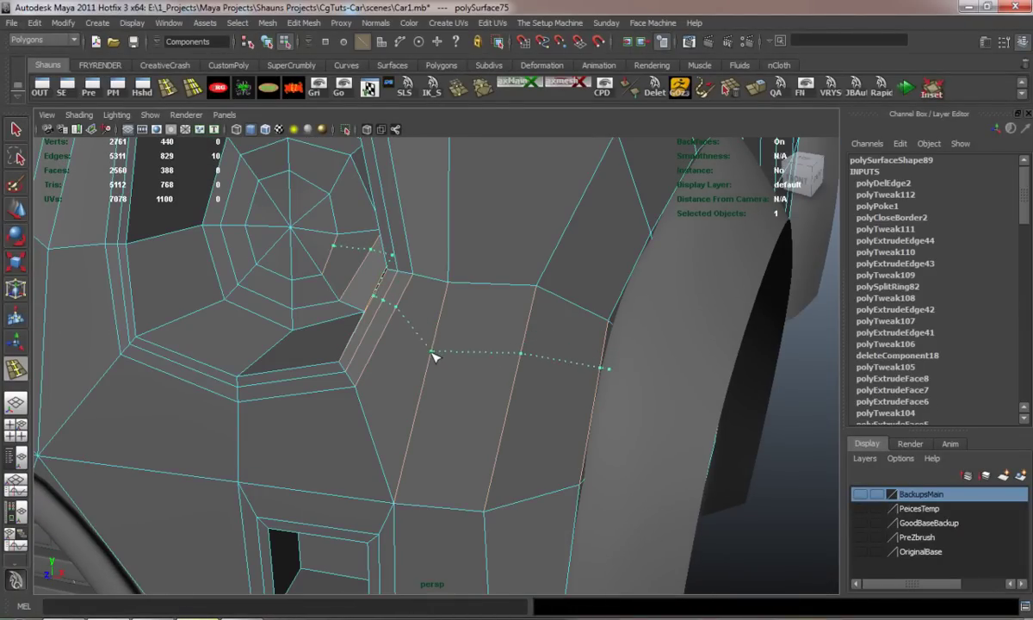
# Check the smoothed fender from several angles and return to object selection
pyautogui.press('3')
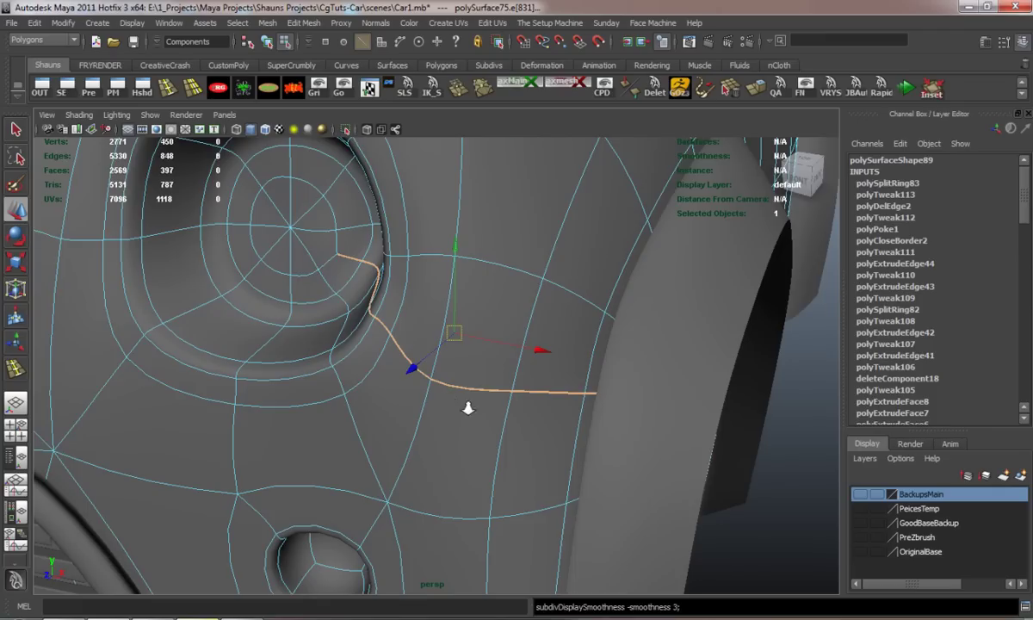
pyautogui.scroll(-3, 467, 408)
pyautogui.click(721, 472)
pyautogui.moveTo(721, 473)
pyautogui.keyDown('alt'); pyautogui.mouseDown()
pyautogui.moveTo(524, 457)
pyautogui.moveTo(525, 423)
pyautogui.moveTo(476, 440)
pyautogui.moveTo(525, 435)
pyautogui.moveTo(472, 415)
pyautogui.mouseUp(); pyautogui.keyUp('alt')
pyautogui.hotkey('ctrl', 'z')
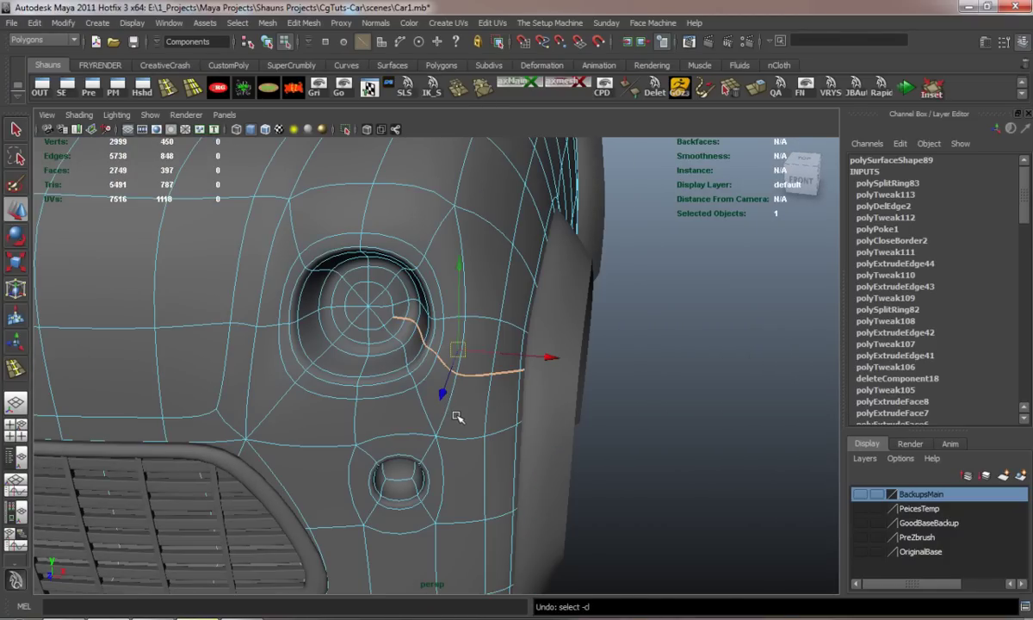
pyautogui.click(622, 421)
pyautogui.keyDown('alt'); pyautogui.moveTo(546, 417); pyautogui.dragTo(411, 361); pyautogui.keyUp('alt')
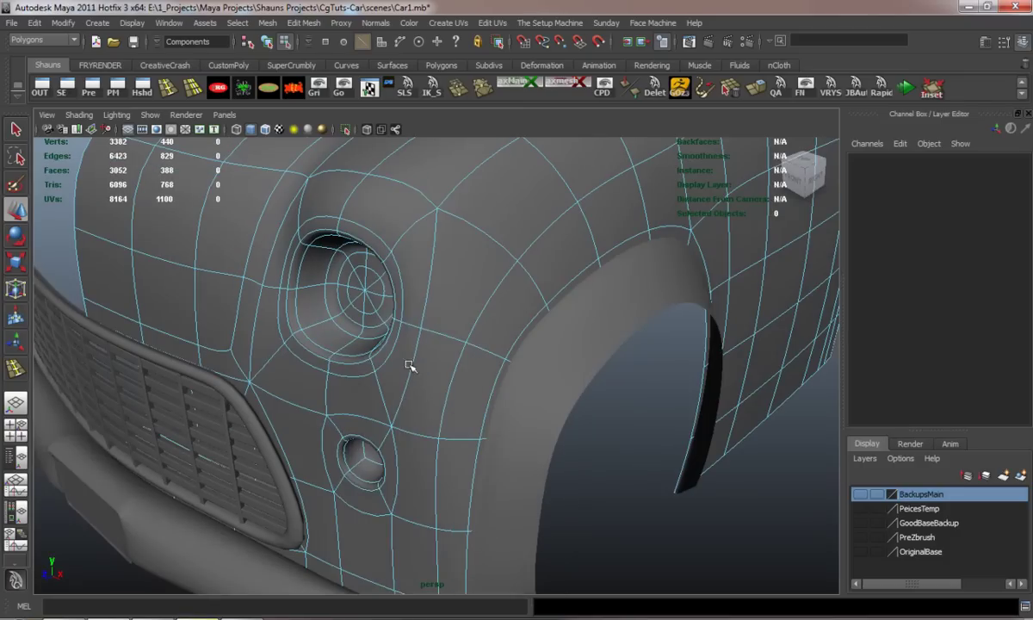
pyautogui.moveTo(404, 351); pyautogui.dragTo(468, 339, button='right')
pyautogui.moveTo(469, 339)
pyautogui.keyDown('alt'); pyautogui.mouseDown()
pyautogui.moveTo(396, 371)
pyautogui.moveTo(348, 367)
pyautogui.moveTo(503, 403)
pyautogui.moveTo(519, 385)
pyautogui.moveTo(479, 396)
pyautogui.mouseUp(); pyautogui.keyUp('alt')
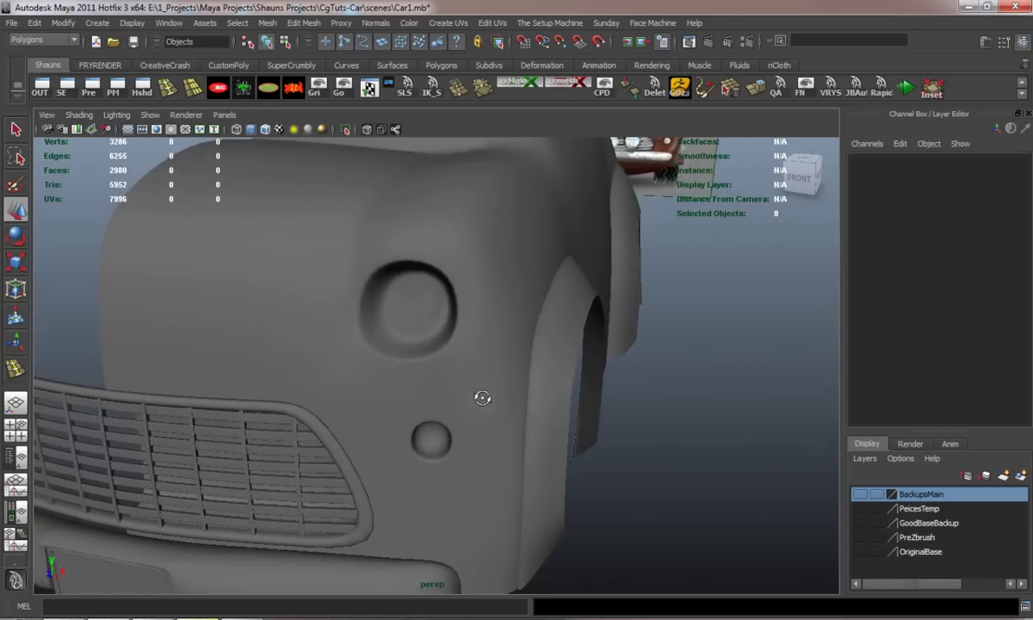
# Select the car body and switch it from the low-poly cage to smooth preview
pyautogui.click(465, 424)
pyautogui.press('1')
pyautogui.click(650, 479)
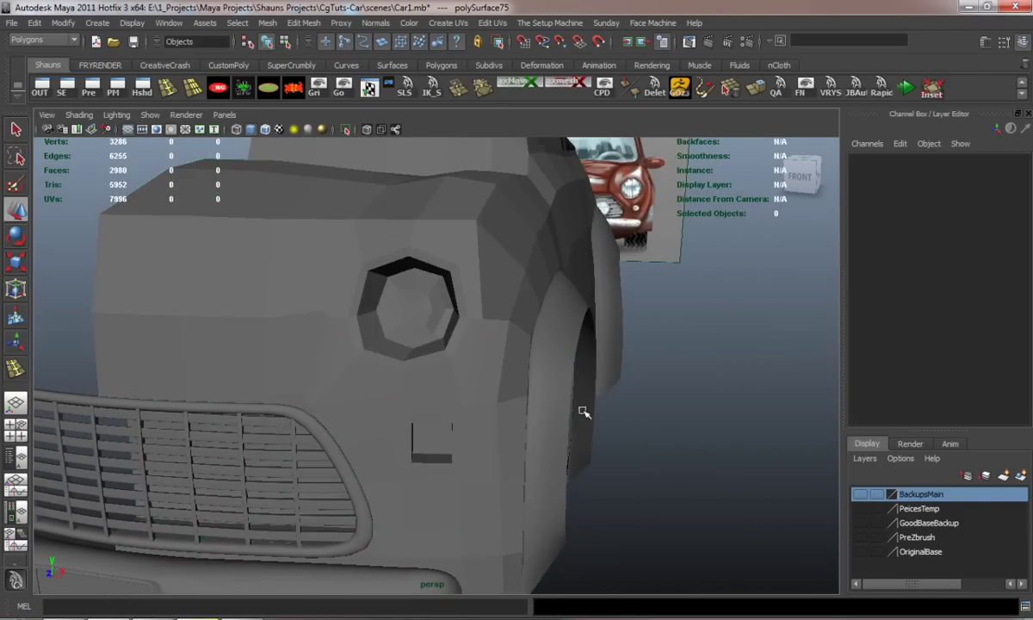
pyautogui.scroll(3, 533, 396)
pyautogui.click(406, 363)
pyautogui.press('3')
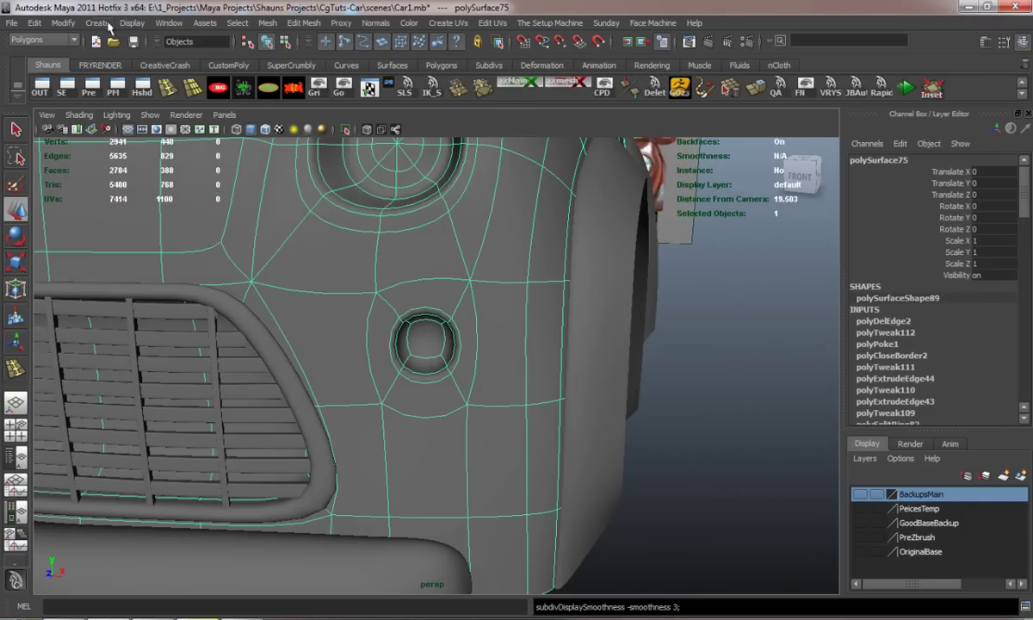
# Convert the smooth mesh preview to real polygons with polySmoothFace1 at 1 division
pyautogui.click(64, 23)
pyautogui.moveTo(80, 252)
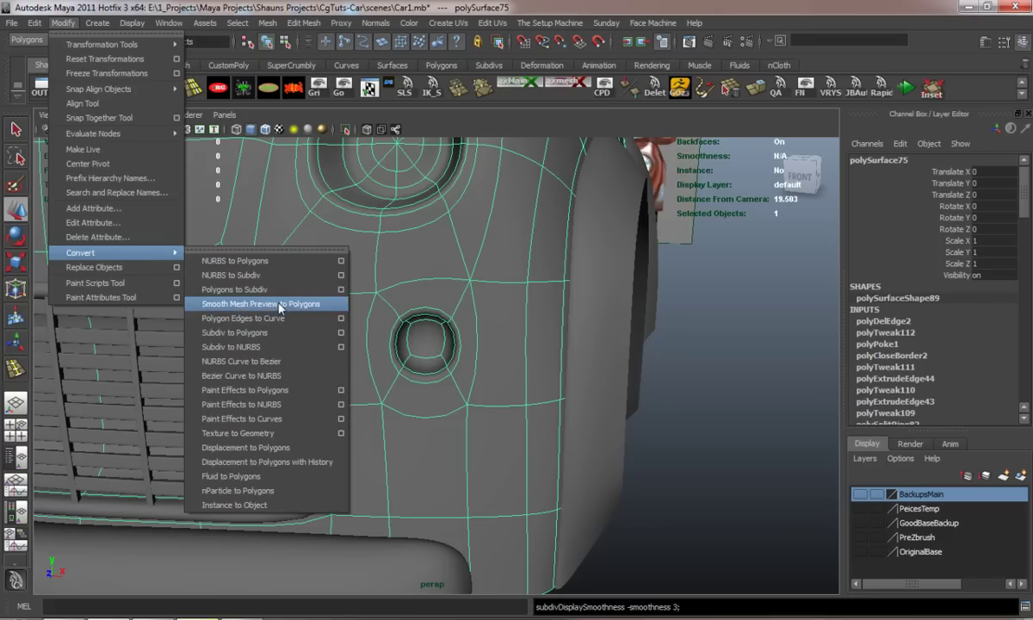
pyautogui.click(279, 306)
pyautogui.keyDown('alt'); pyautogui.moveTo(347, 295); pyautogui.dragTo(489, 391); pyautogui.keyUp('alt')
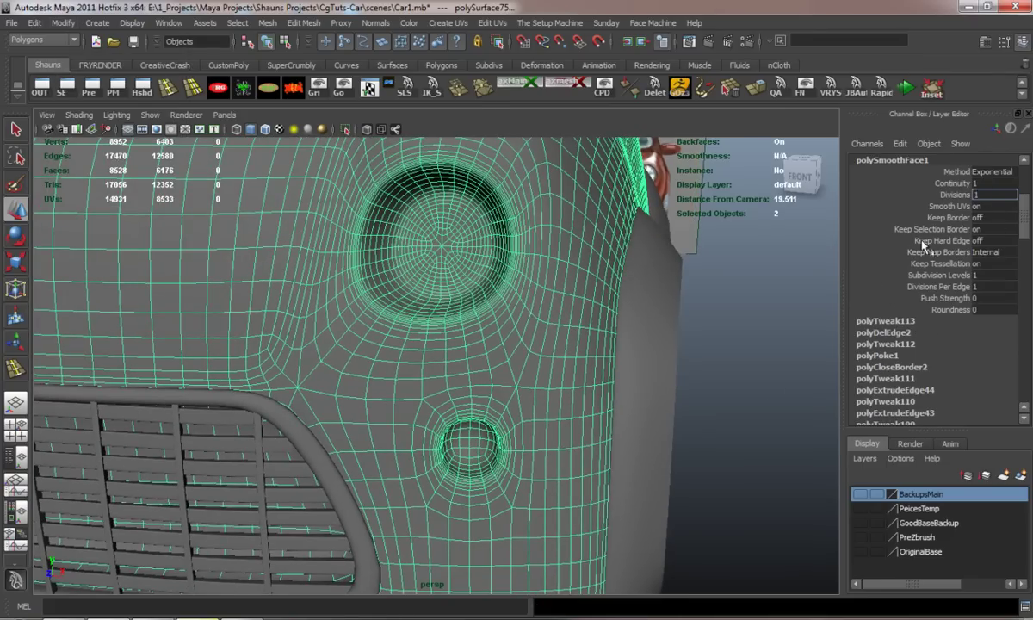
pyautogui.hotkey('ctrl', 'z')
pyautogui.hotkey('ctrl', 'z')
pyautogui.moveTo(511, 293)
pyautogui.keyDown('alt'); pyautogui.mouseDown()
pyautogui.moveTo(601, 300)
pyautogui.moveTo(594, 364)
pyautogui.moveTo(505, 363)
pyautogui.moveTo(438, 316)
pyautogui.moveTo(347, 296)
pyautogui.moveTo(458, 295)
pyautogui.moveTo(516, 327)
pyautogui.moveTo(530, 362)
pyautogui.moveTo(489, 295)
pyautogui.mouseUp(); pyautogui.keyUp('alt')
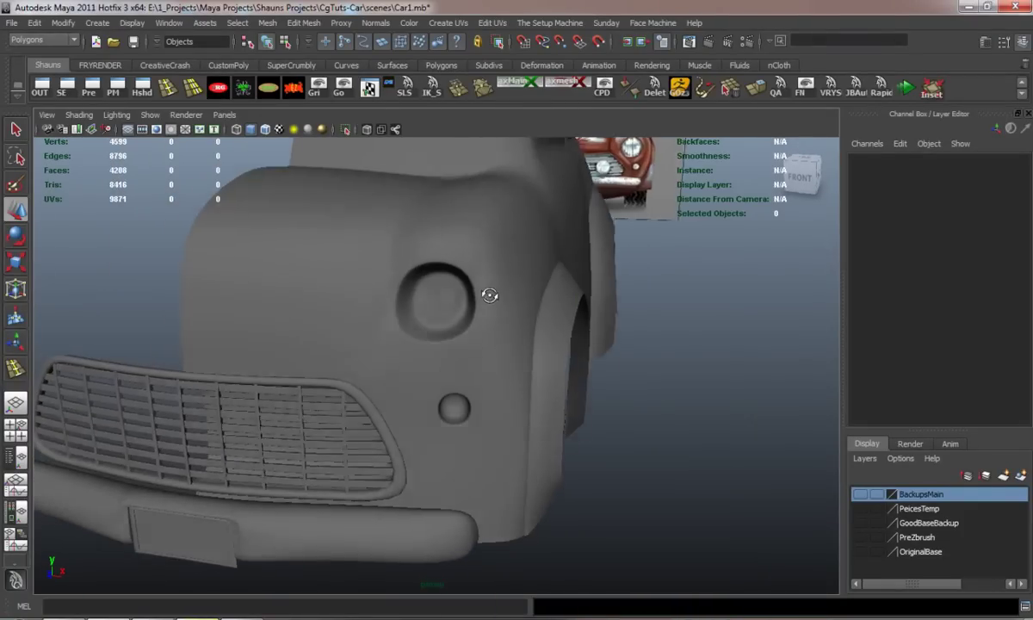
pyautogui.keyDown('alt'); pyautogui.moveTo(489, 295); pyautogui.dragTo(484, 292, button='right'); pyautogui.keyUp('alt')
pyautogui.moveTo(483, 292)
pyautogui.keyDown('alt'); pyautogui.mouseDown()
pyautogui.moveTo(474, 308)
pyautogui.moveTo(487, 321)
pyautogui.mouseUp(); pyautogui.keyUp('alt')
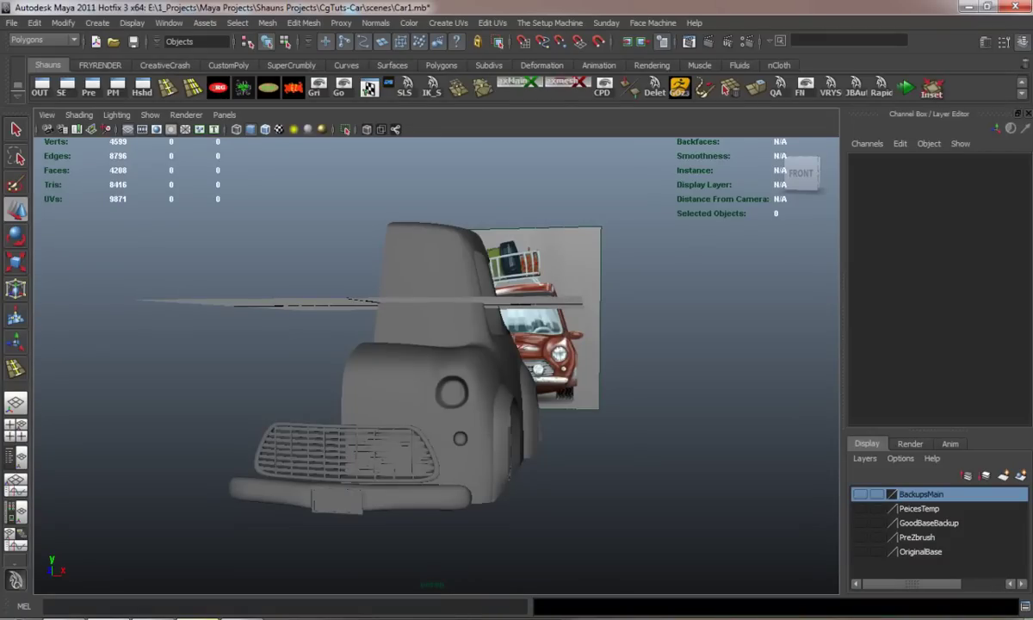